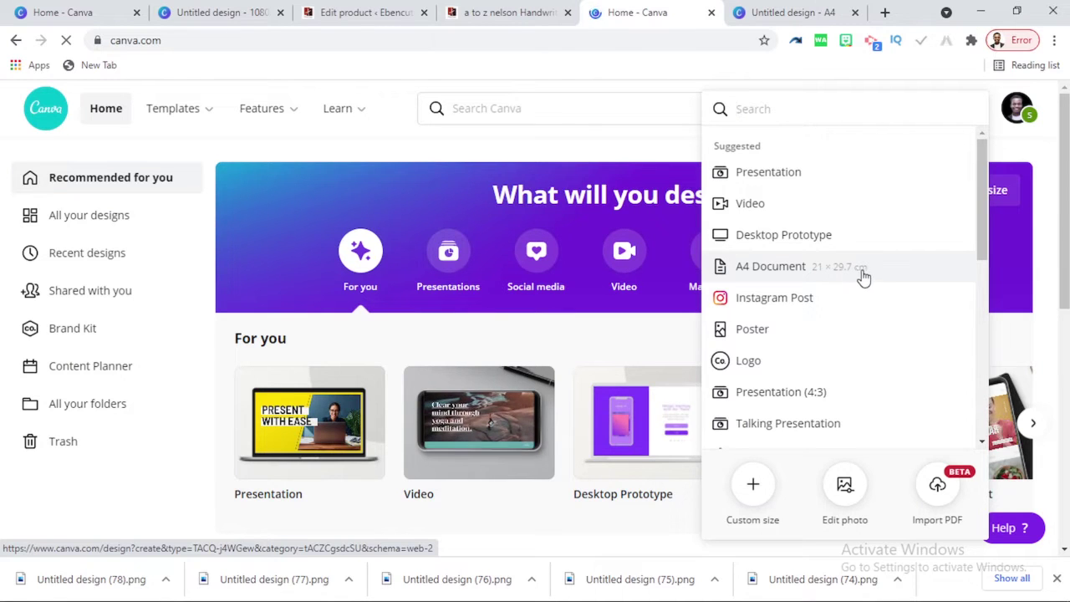
Start a custom-size design, enter 29.7 as width and 21 as height, and switch the unit to cm.
left_click(752, 485)
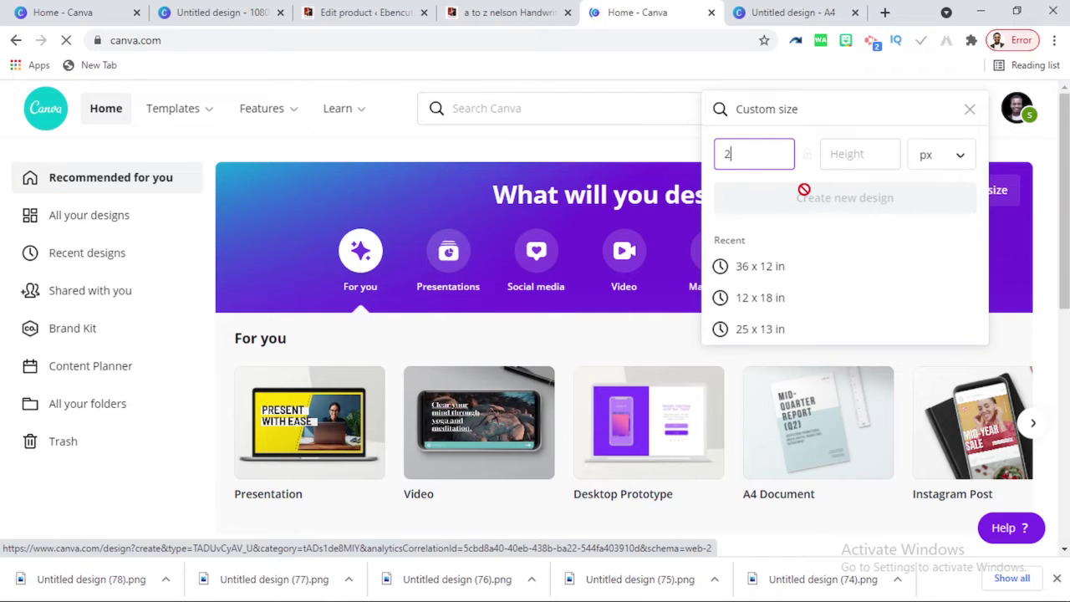
type("29")
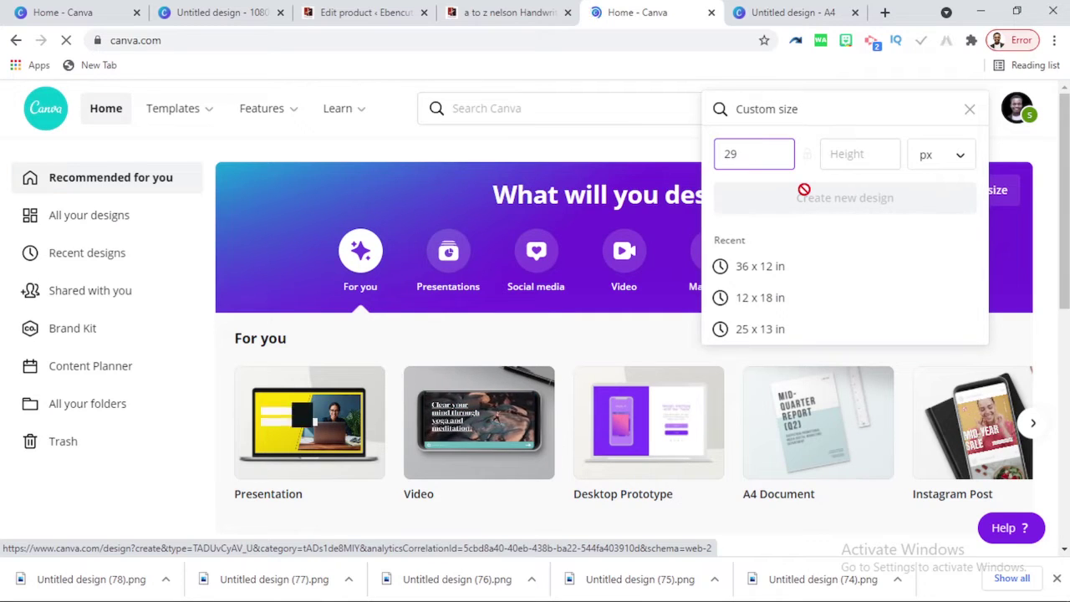
type(".")
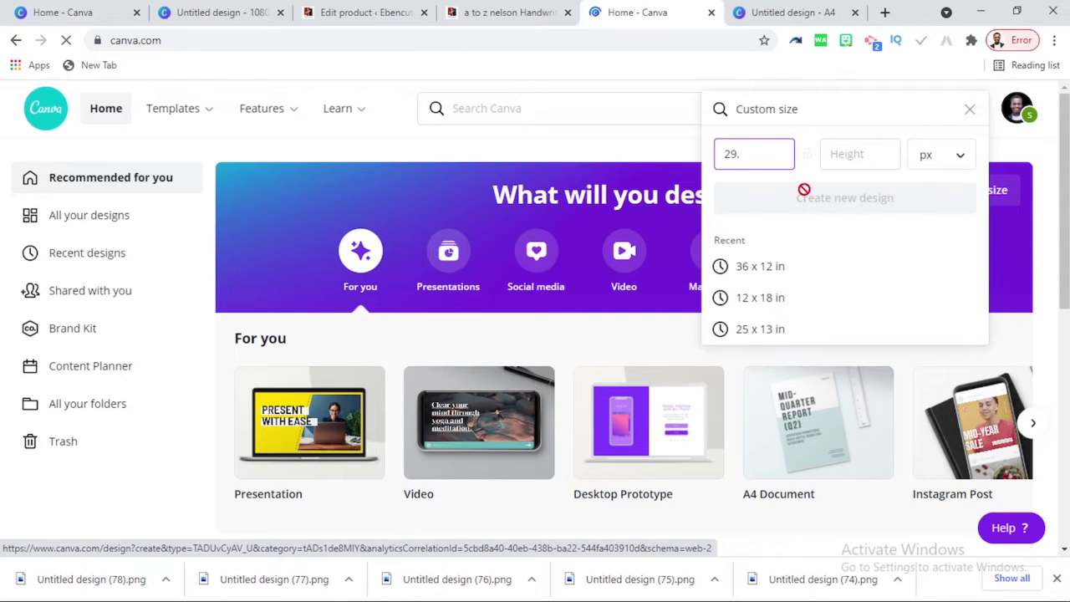
type("7")
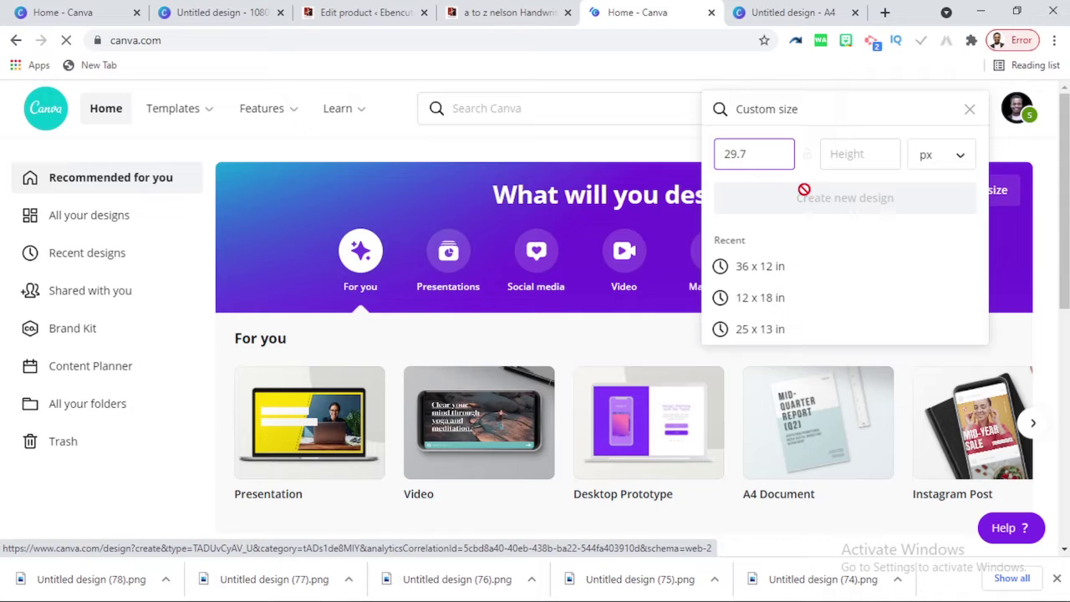
left_click(877, 156)
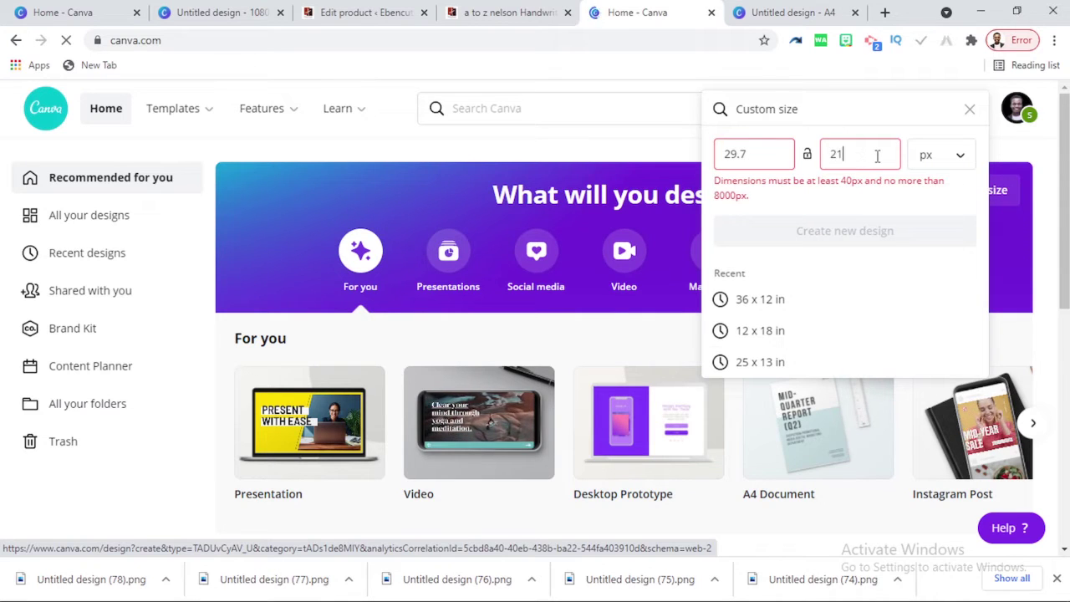
left_click(950, 154)
left_click(944, 249)
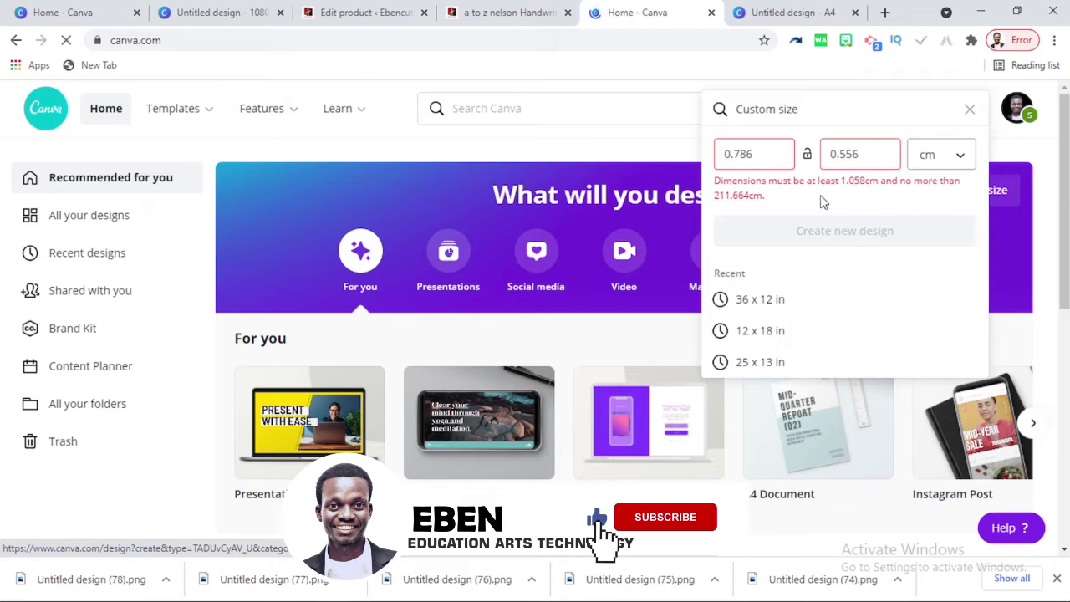
Set the custom size to 29.7 cm wide by 21 cm high and create the new design.
left_click(752, 155)
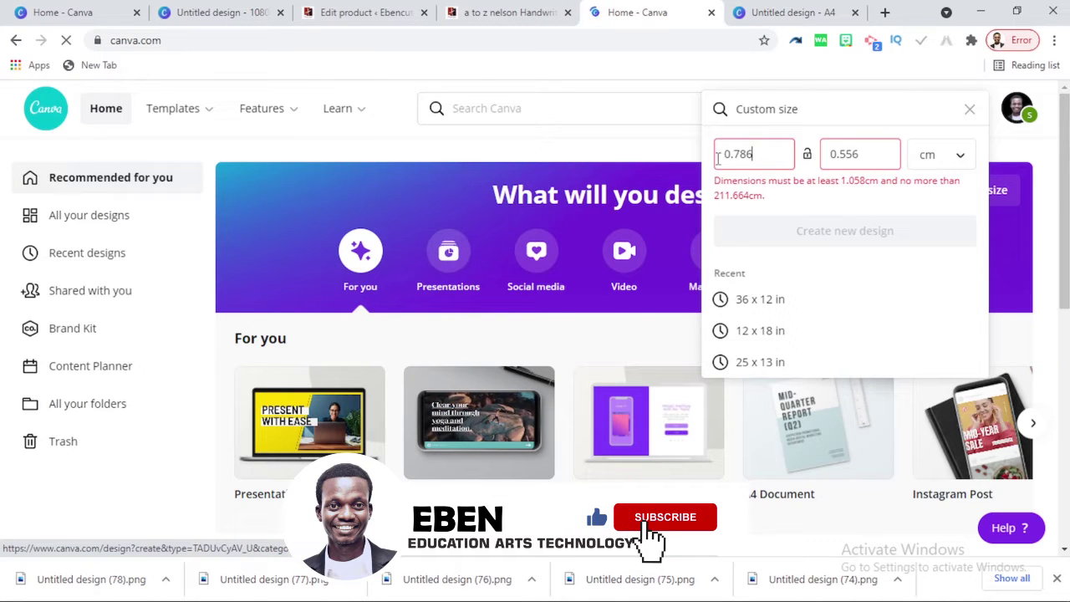
double_click(717, 158)
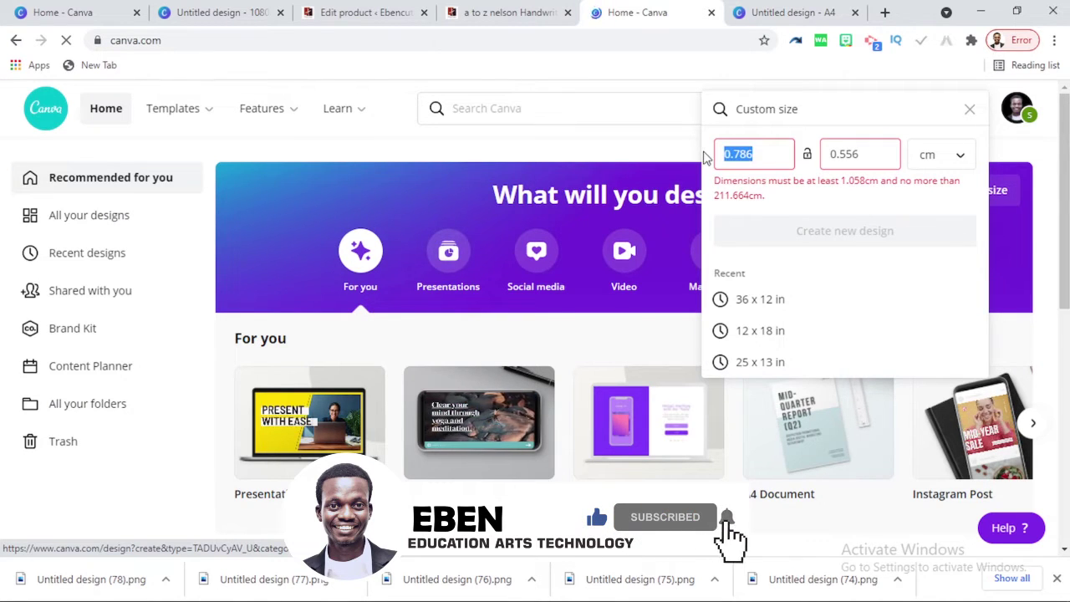
type("29.7")
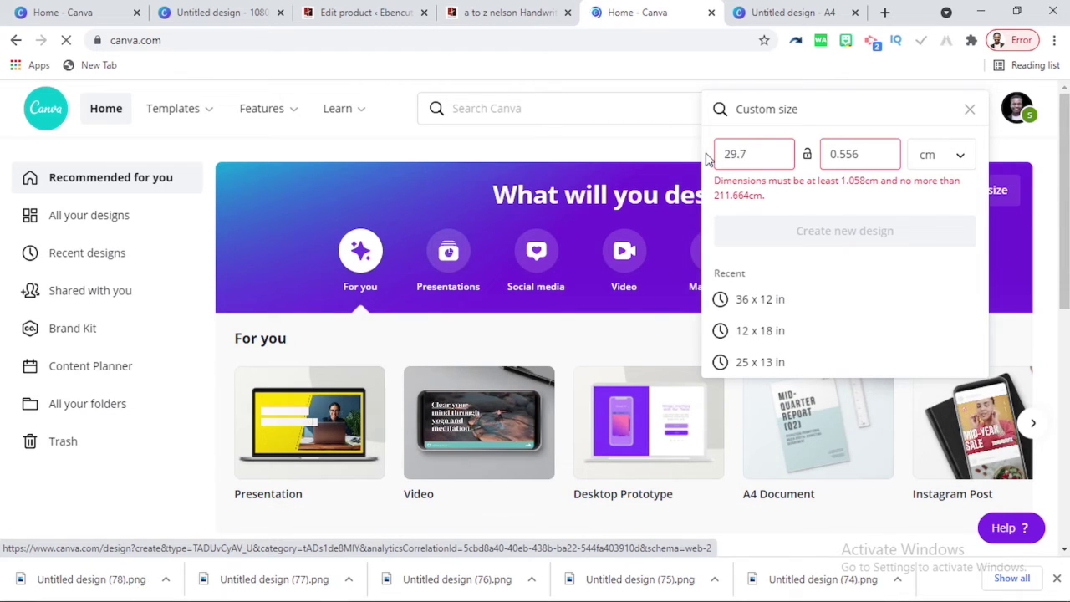
left_click_drag(855, 154, 824, 154)
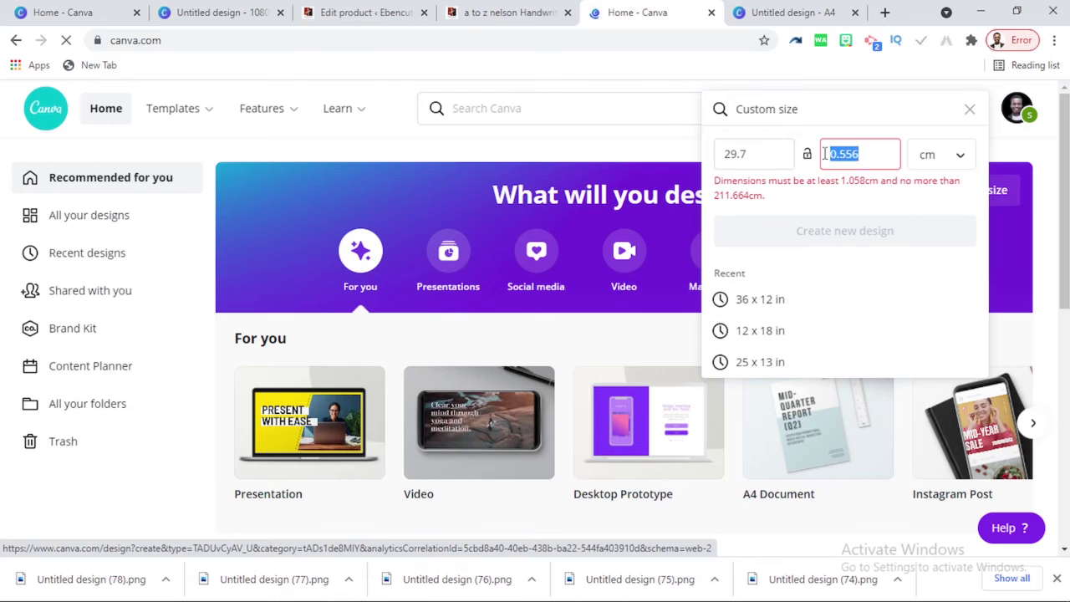
type("21")
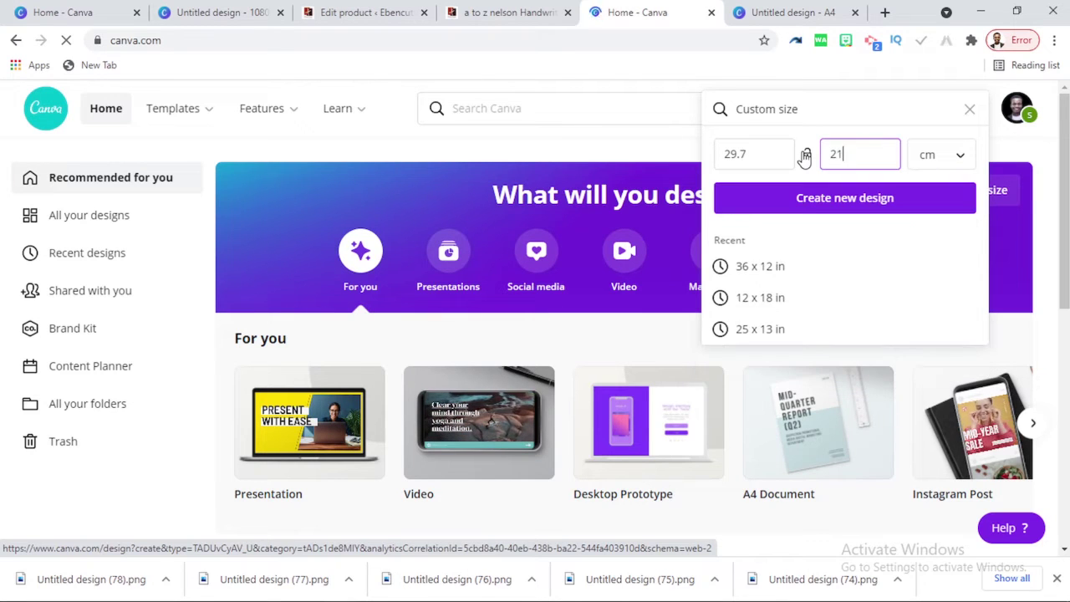
left_click(857, 202)
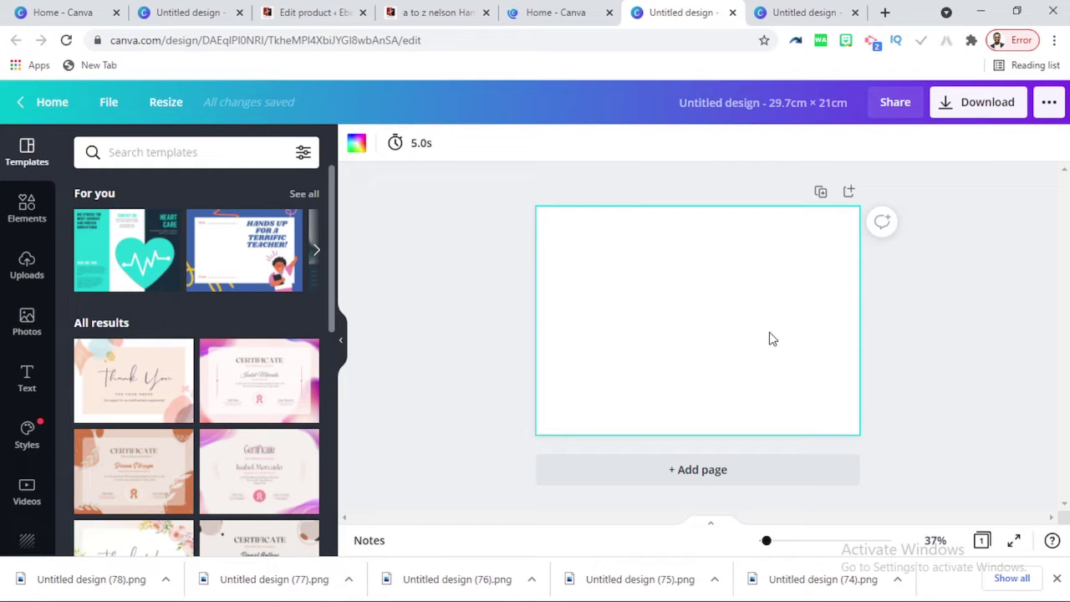
left_click(27, 202)
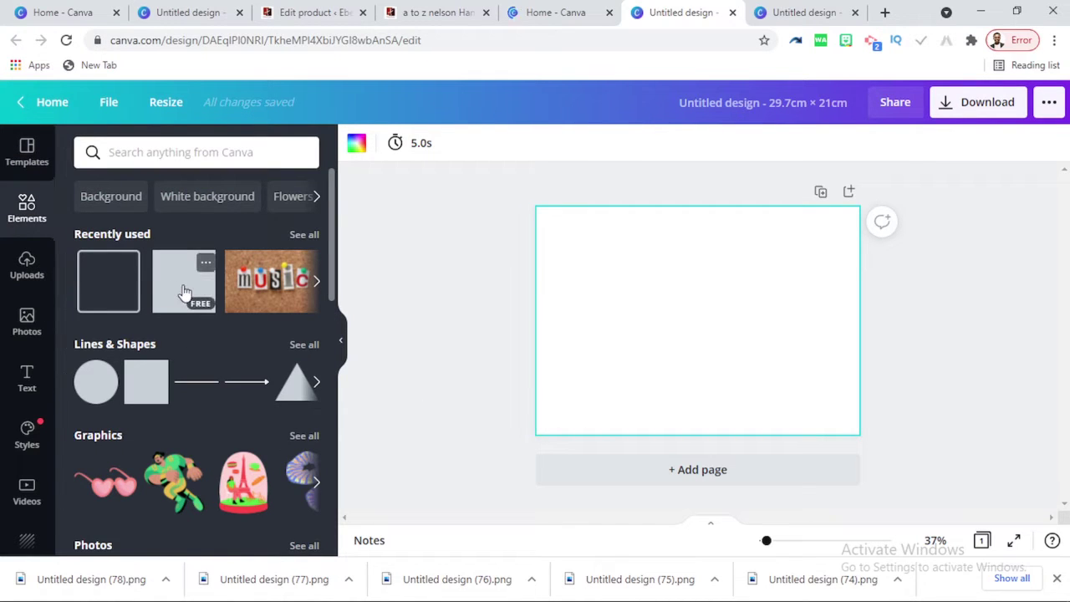
left_click(176, 290)
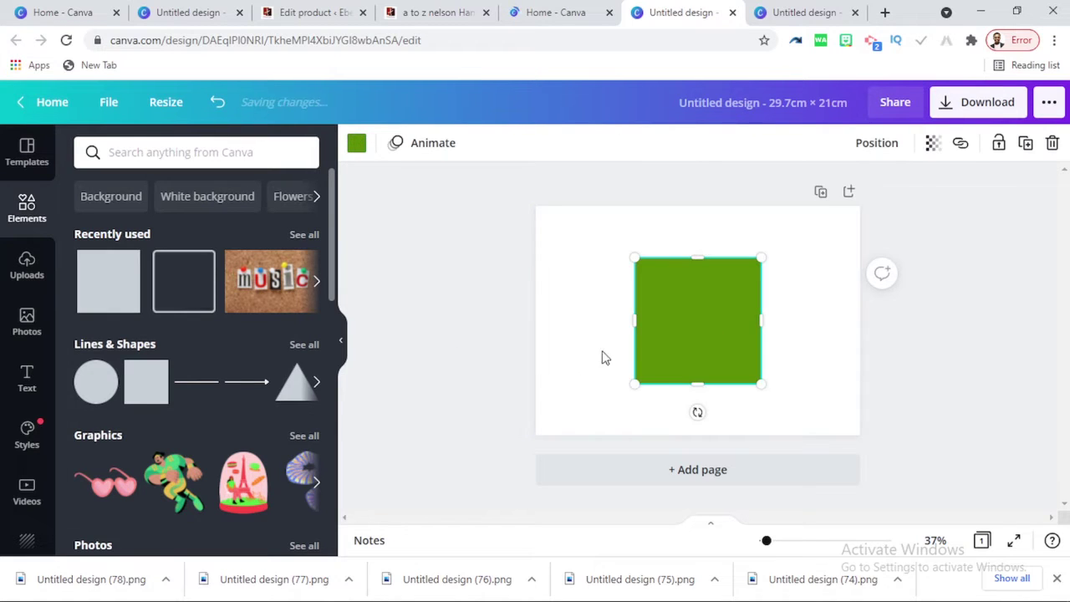
left_click_drag(713, 303, 623, 291)
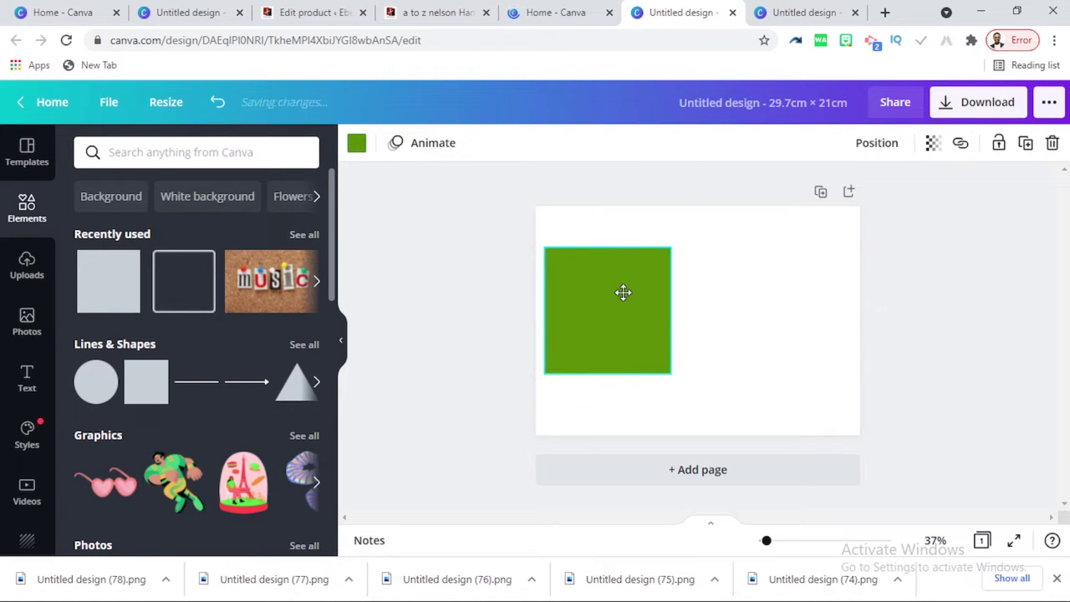
left_click_drag(609, 403, 611, 423)
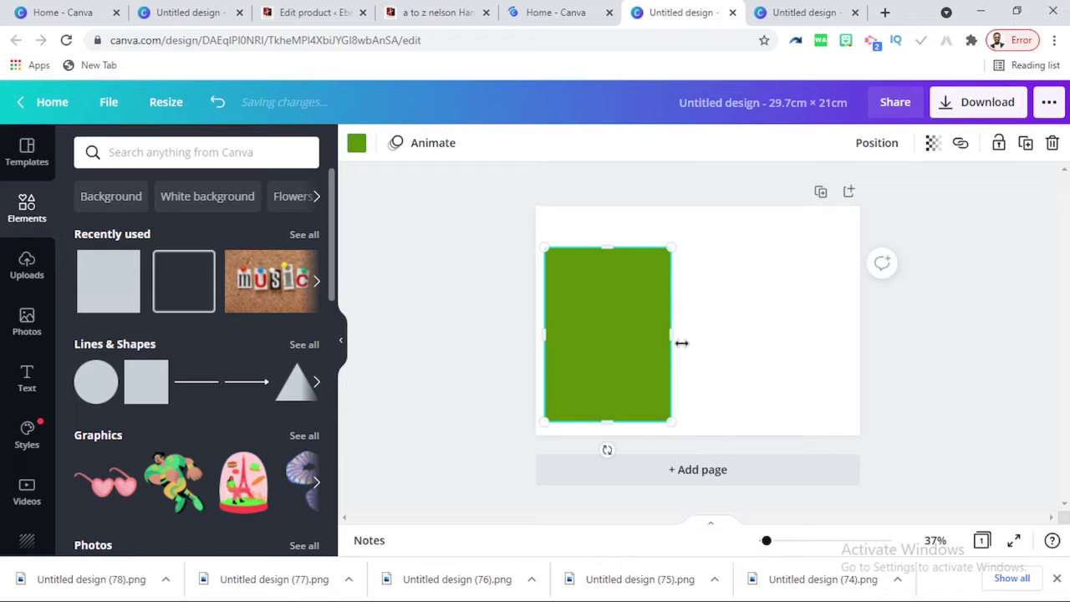
left_click_drag(675, 330, 843, 325)
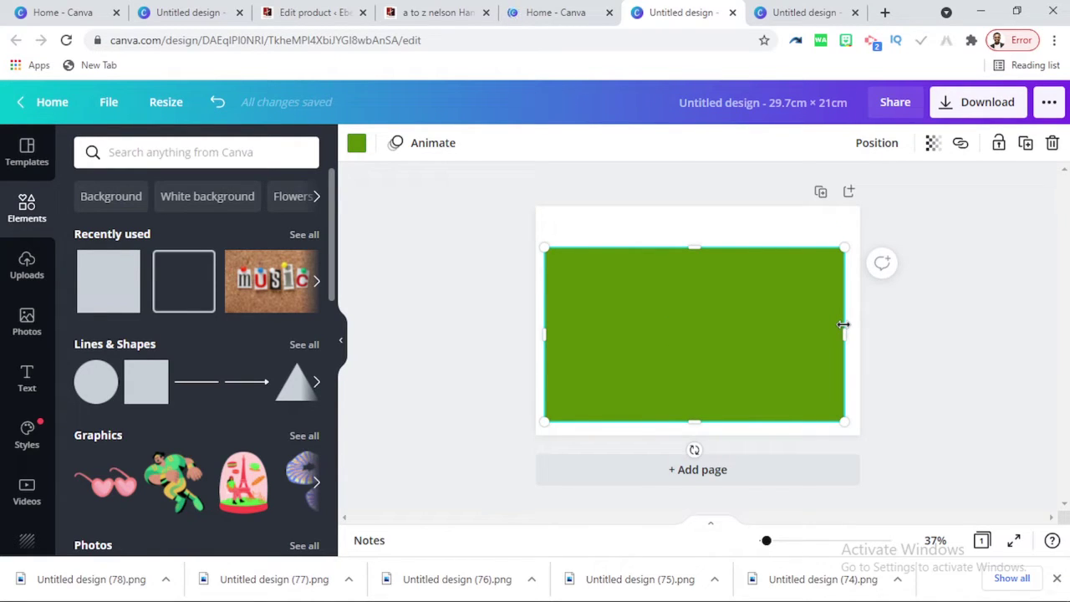
left_click_drag(846, 322, 851, 323)
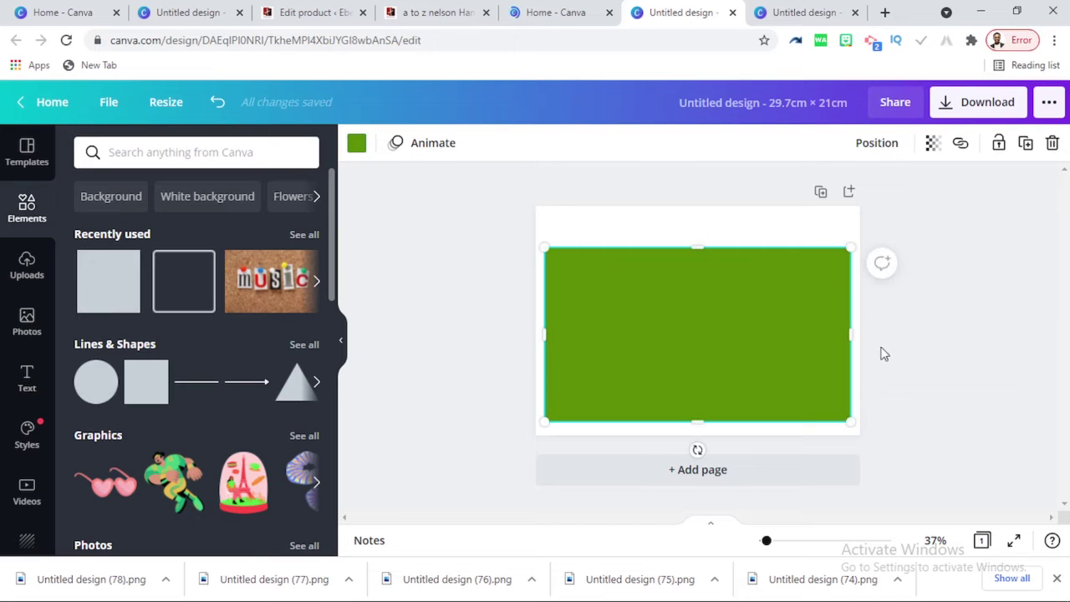
key("Delete")
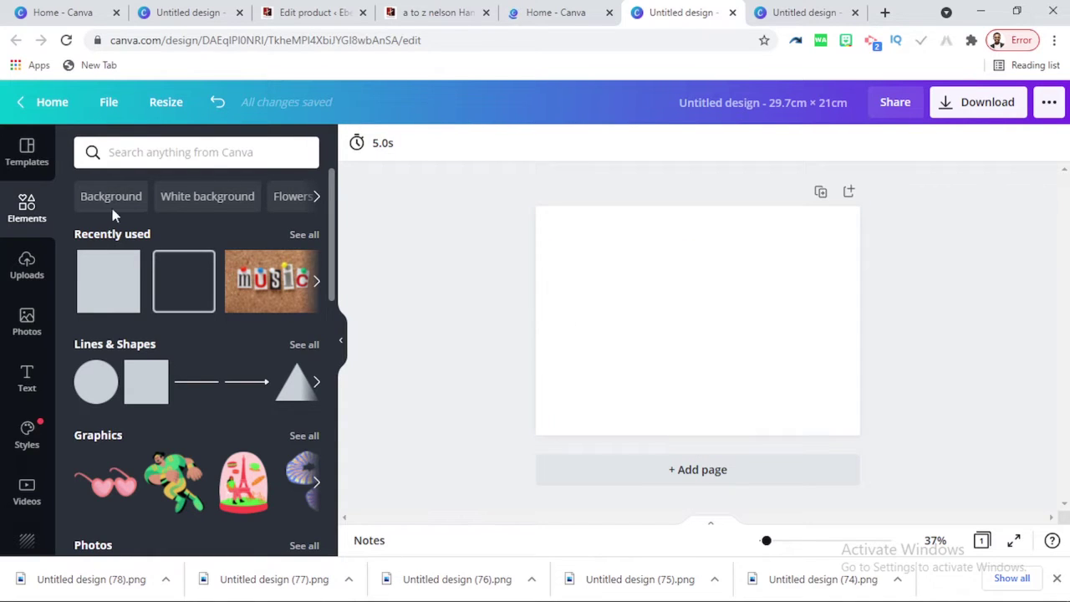
Search the elements for "shapes" and add the square outline with sharp corners to the page.
left_click(140, 157)
type("sha")
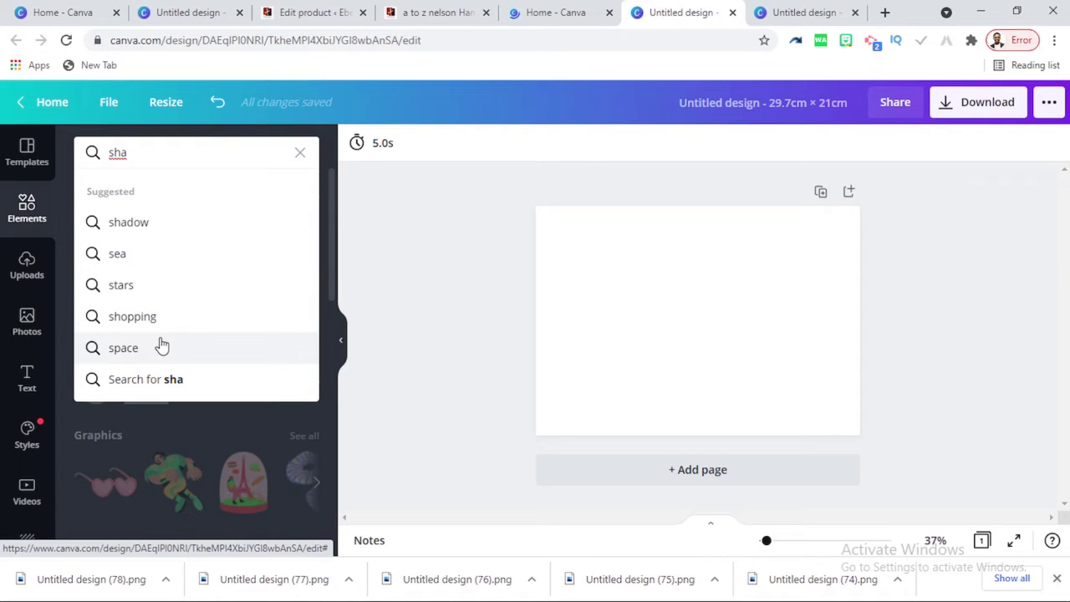
type("pes")
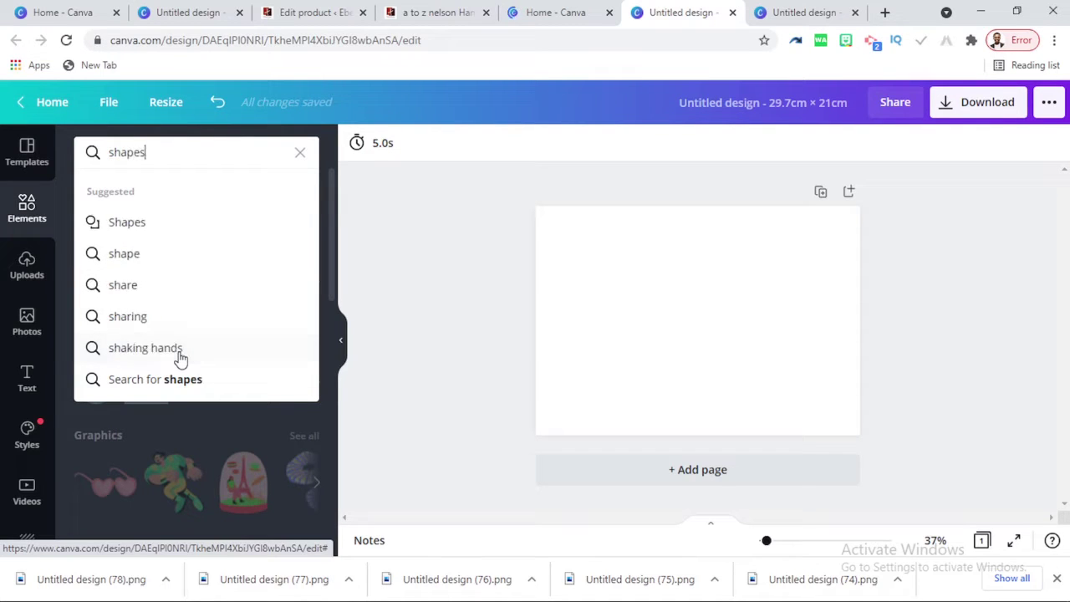
key("Return")
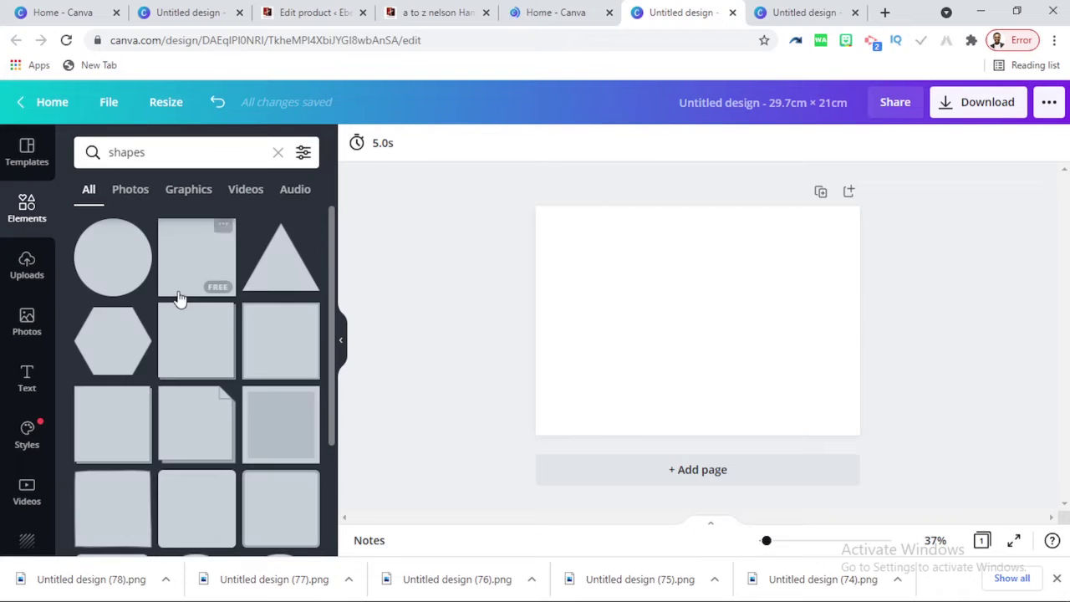
scroll(148, 461, "down", 1)
scroll(146, 460, "down", 3)
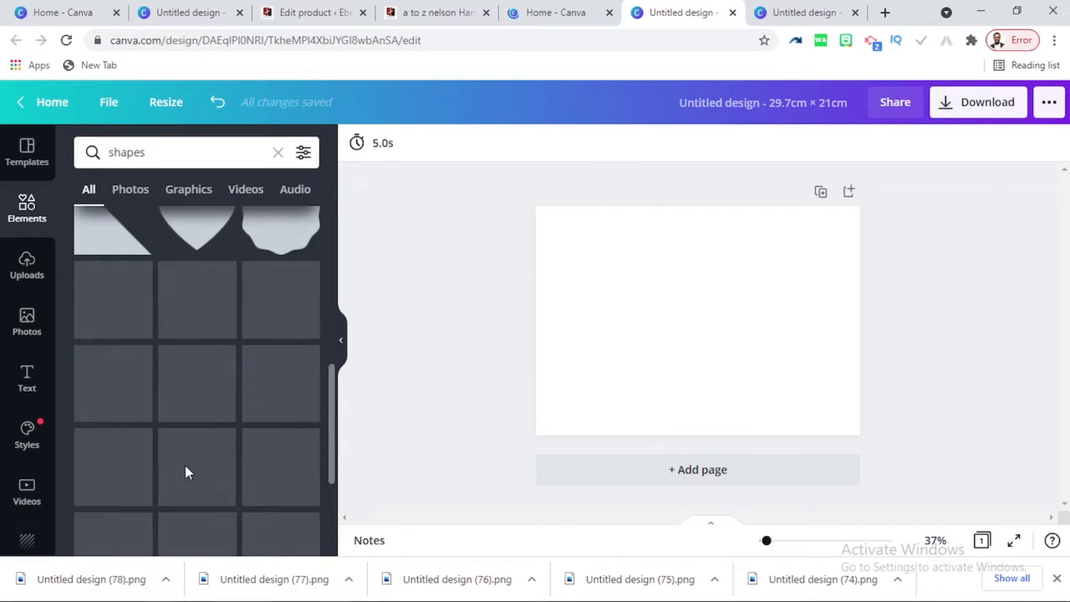
scroll(199, 442, "down", 1)
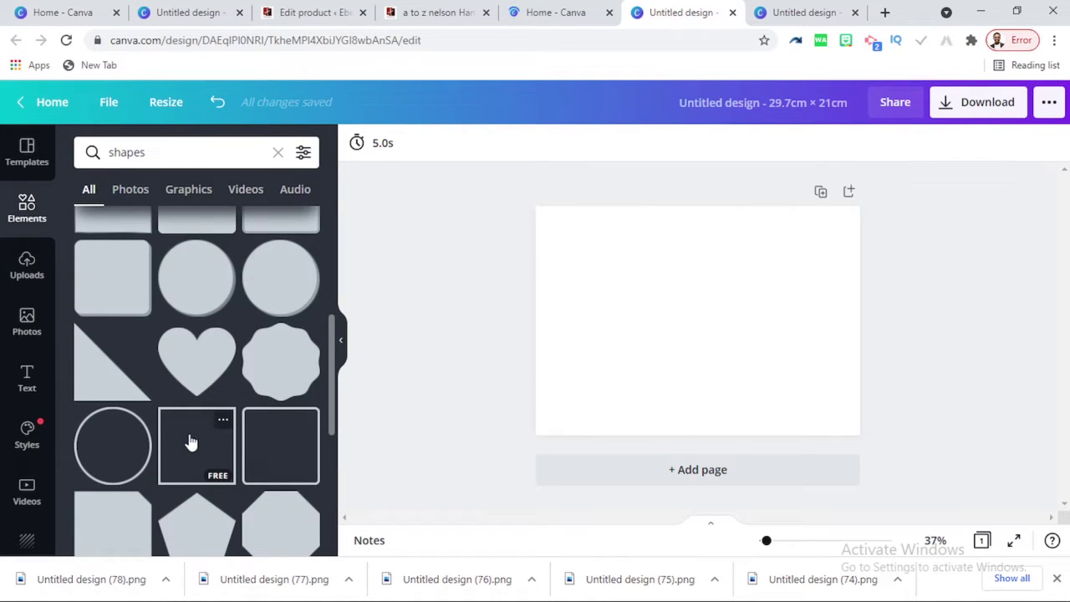
left_click(190, 442)
Stretch the square outline into a frame about 16.2 cm high that spans nearly the page width, leaving space above it.
left_click_drag(693, 339, 602, 322)
left_click_drag(606, 372, 606, 427)
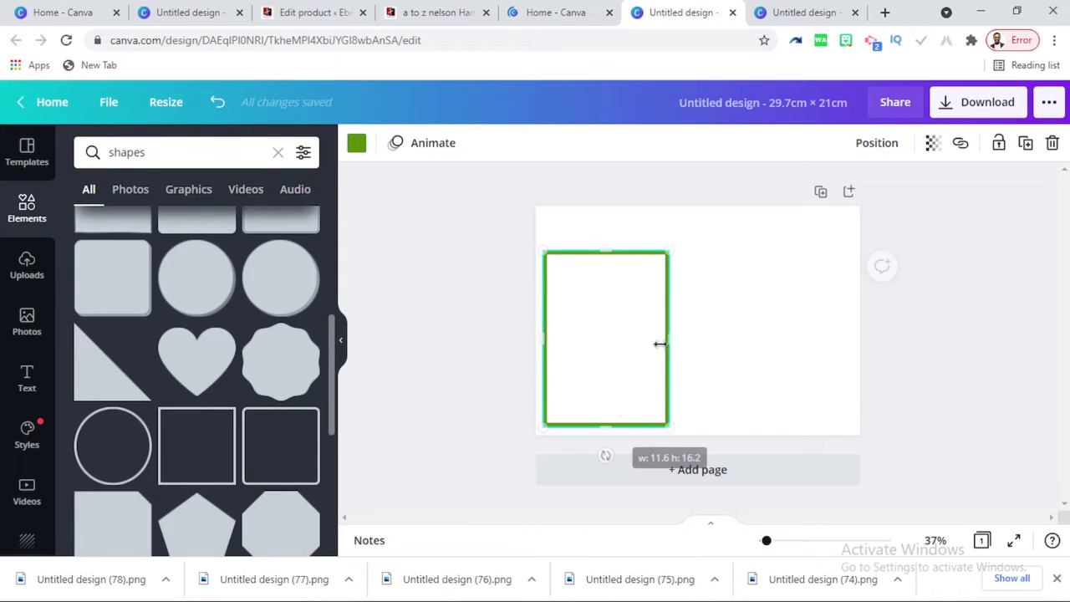
left_click_drag(666, 336, 851, 311)
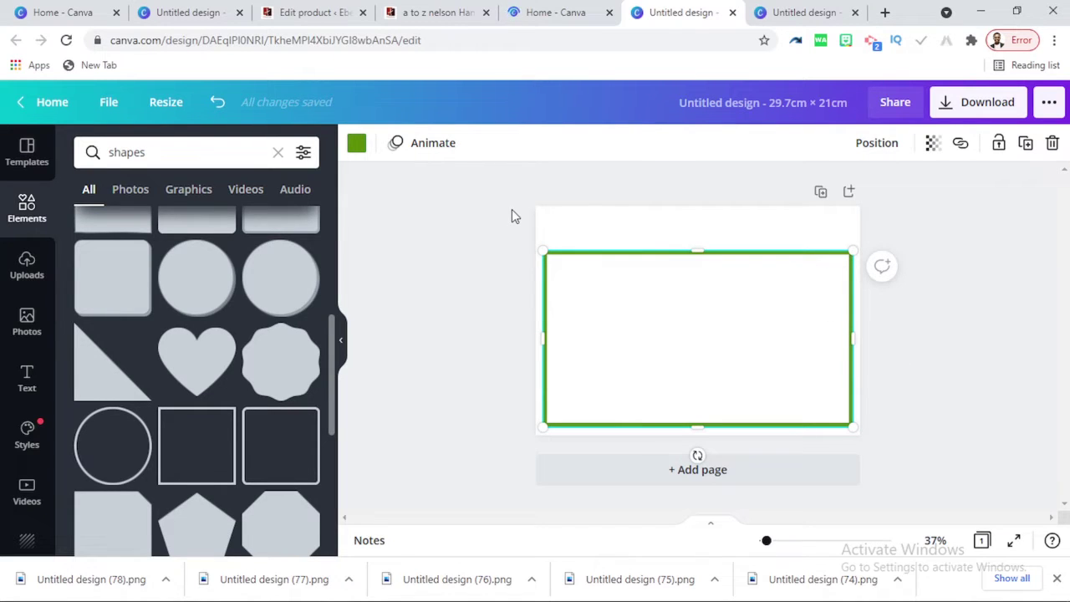
Add a plain solid line from an element search for "lines" and extend it across the frame's full width near its upper edge.
left_click(159, 153)
double_click(159, 154)
type("li")
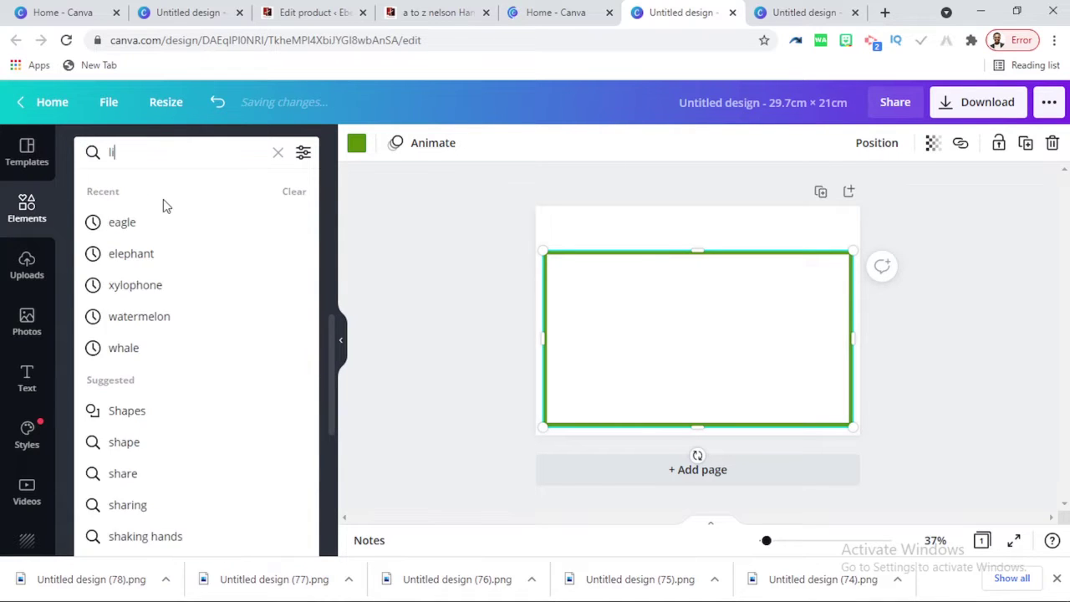
type("nes")
key("Return")
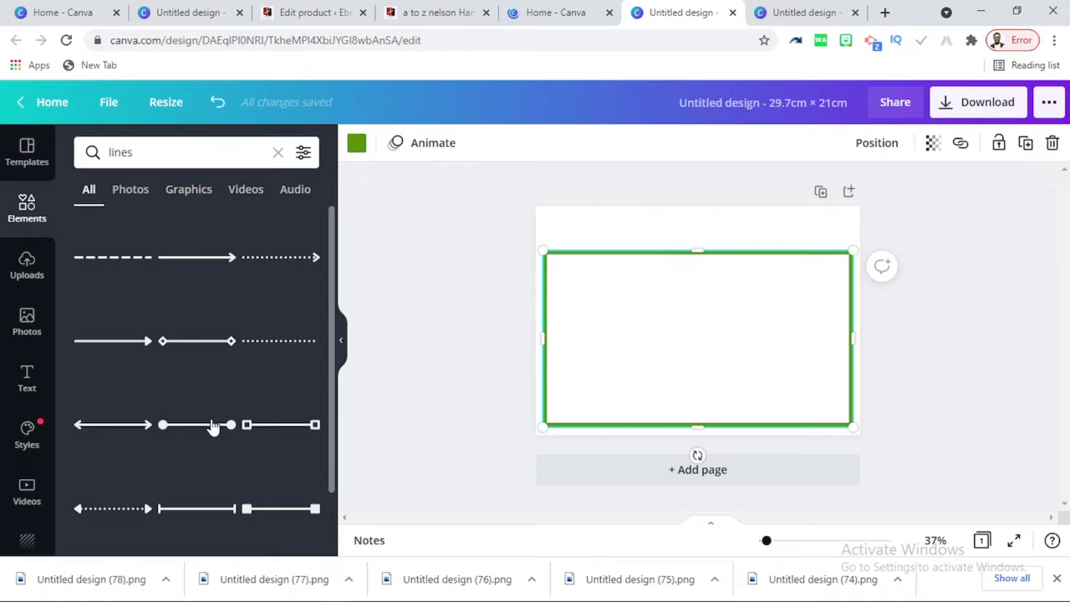
scroll(213, 429, "down", 1)
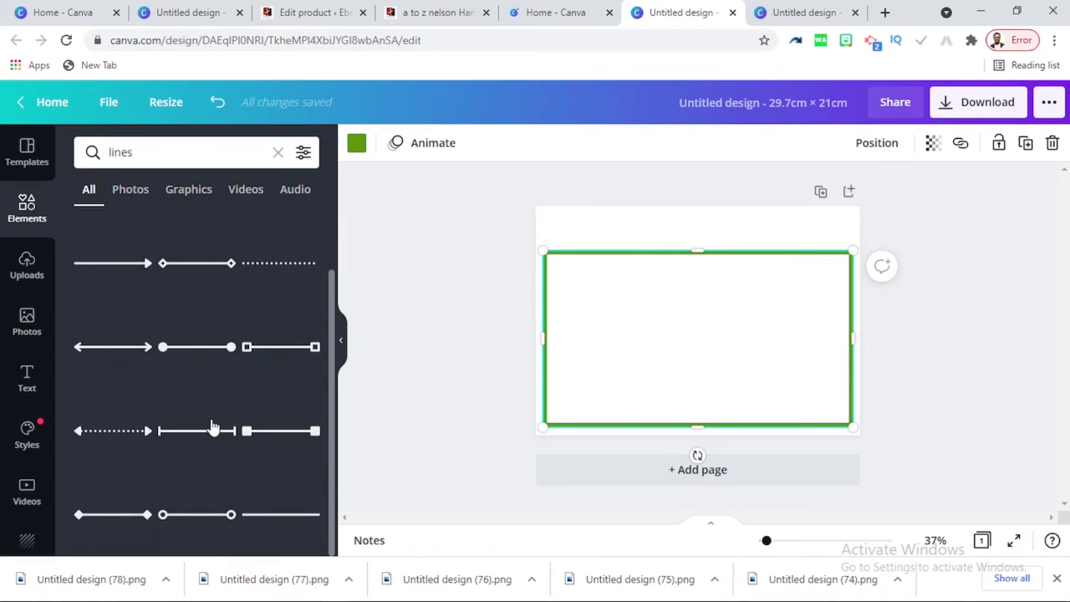
left_click(279, 516)
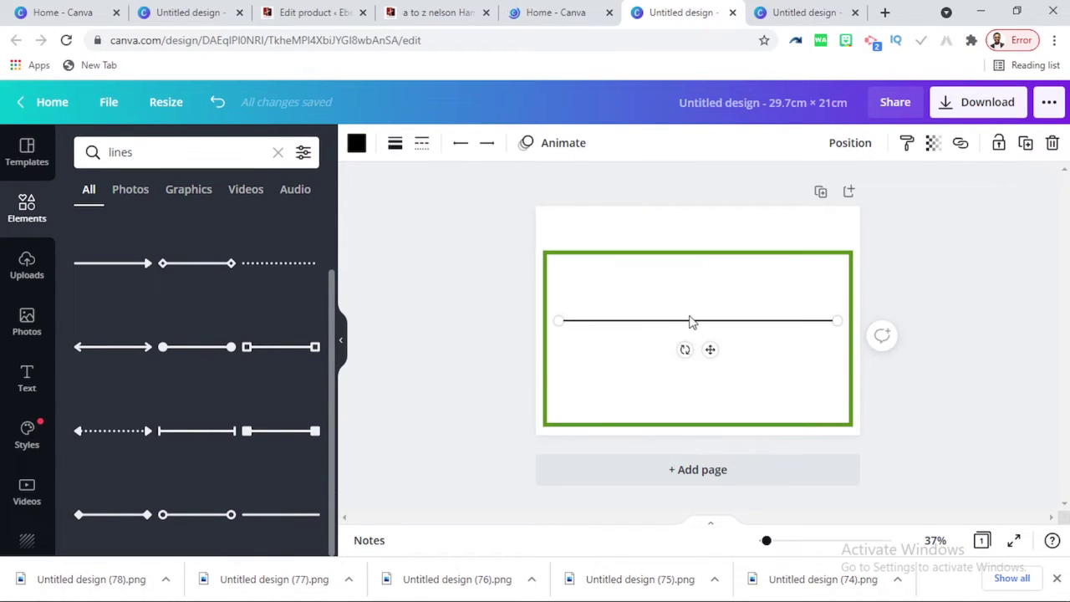
left_click_drag(692, 328, 676, 286)
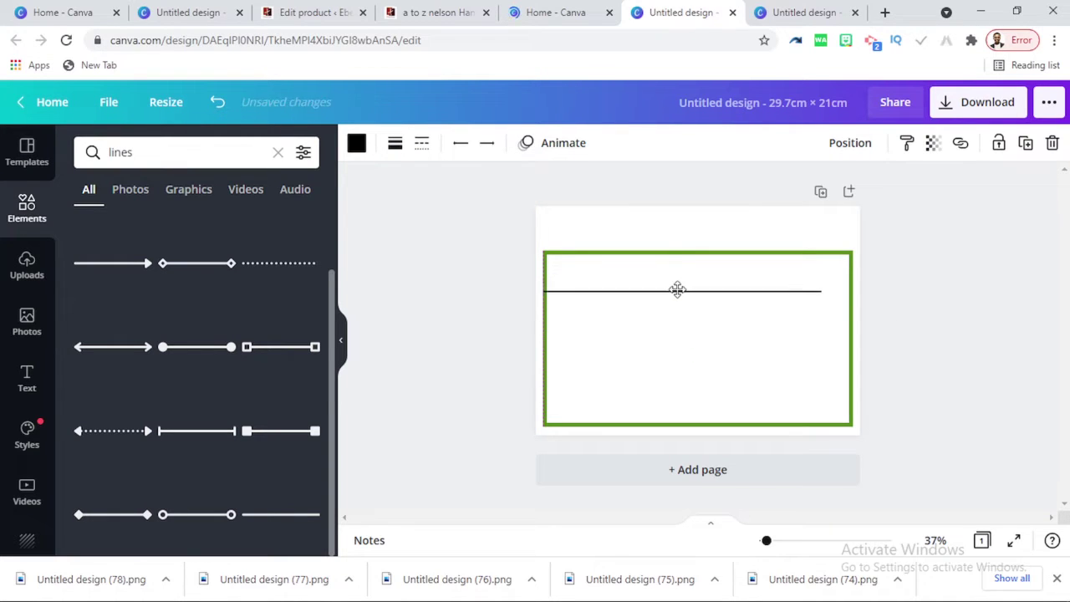
left_click_drag(821, 287, 850, 284)
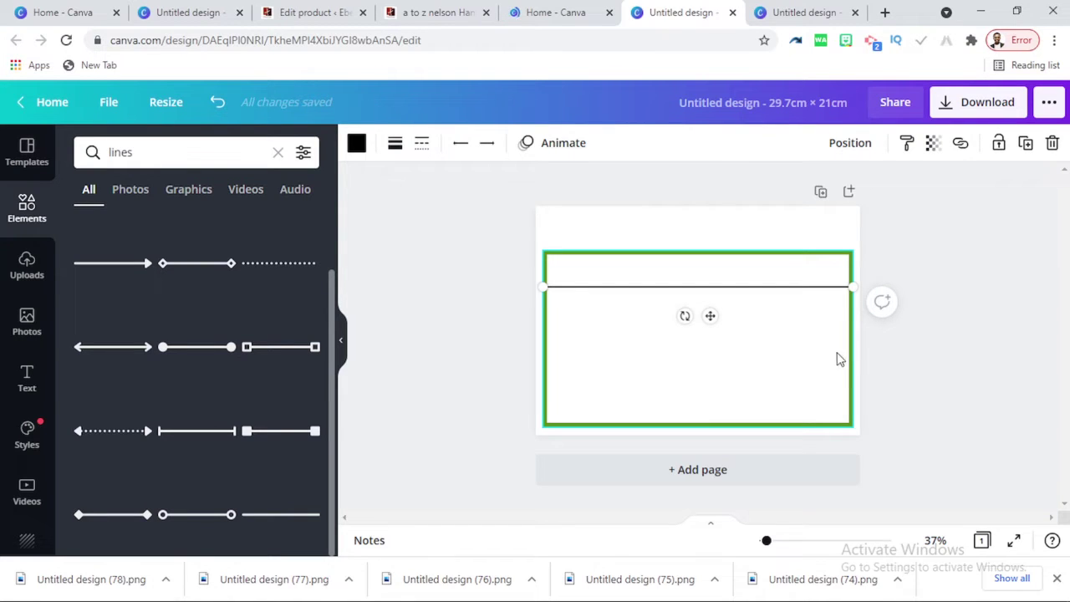
Duplicate the horizontal line four times and space the copies down the frame as row dividers, aligned with its sides.
key("ctrl+d")
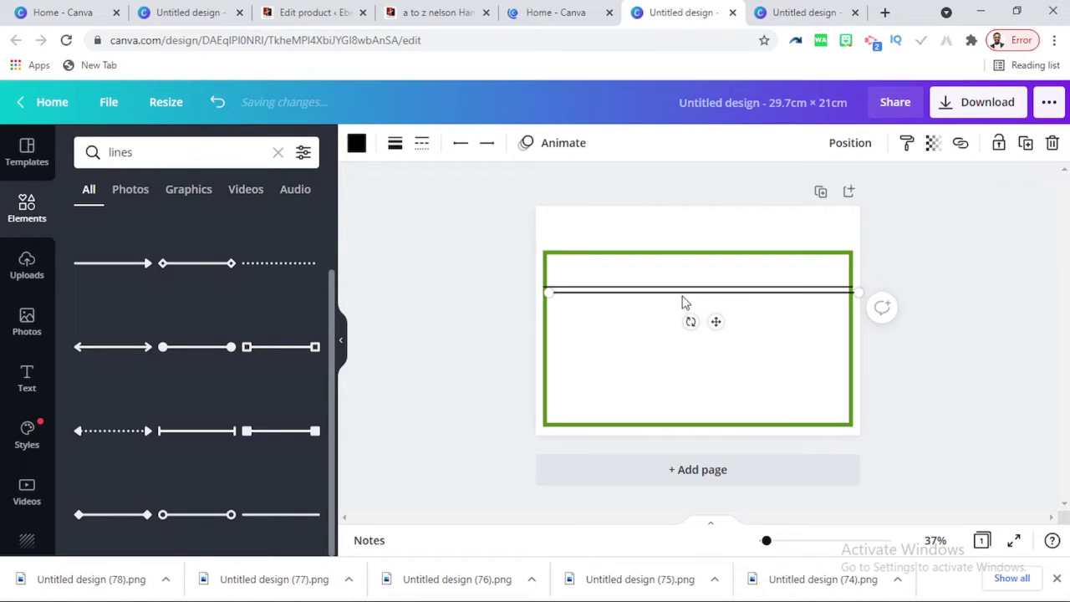
left_click_drag(684, 294, 678, 337)
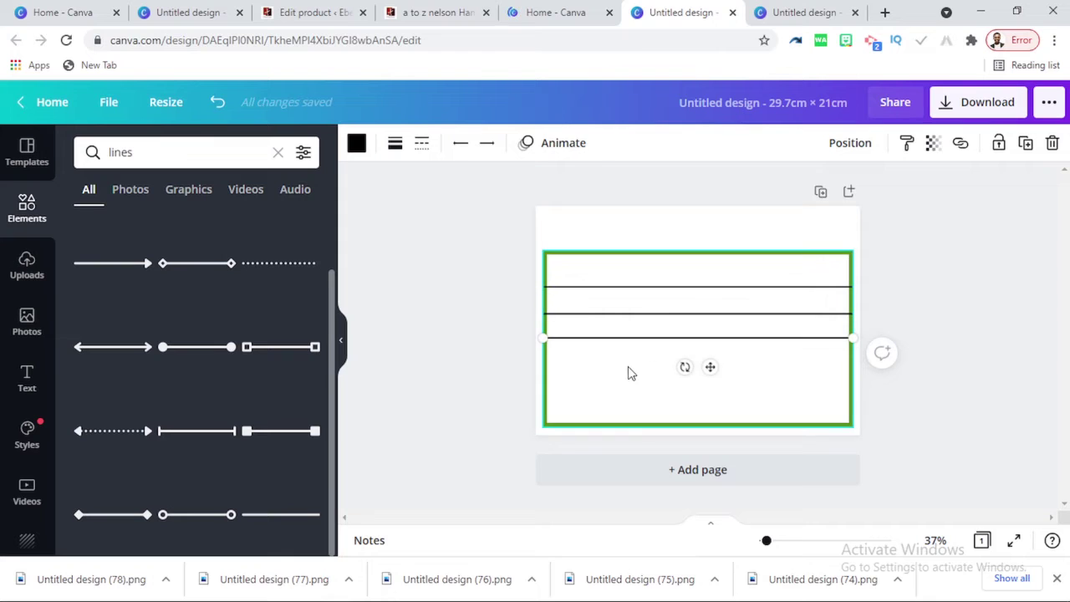
key("ctrl+d")
left_click_drag(649, 351, 640, 385)
key("ctrl+d")
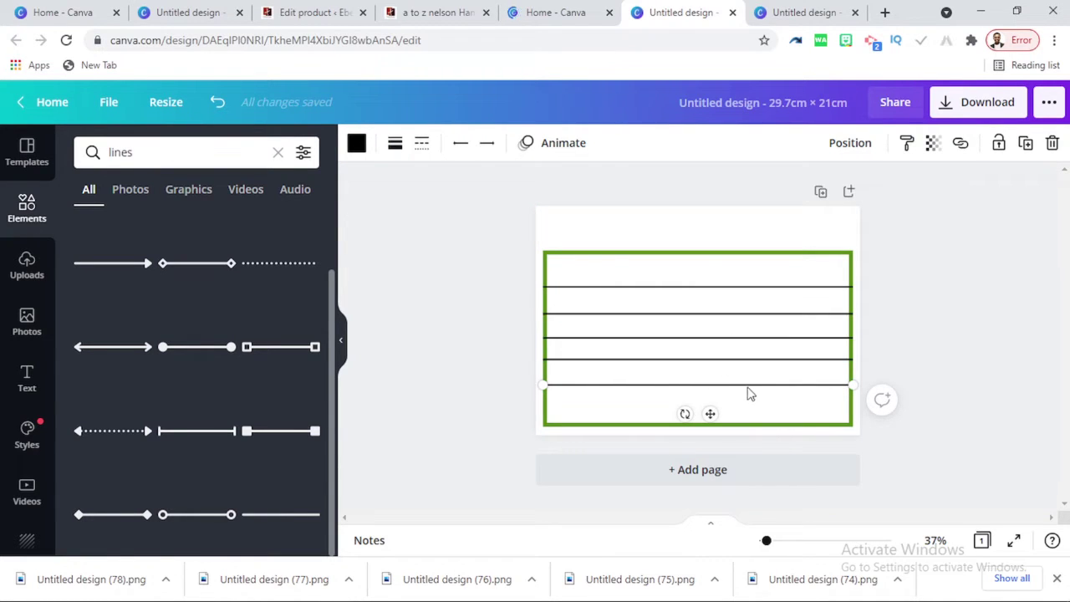
Delete the third row divider and space the remaining four horizontal lines roughly evenly down the frame.
left_click_drag(749, 392, 747, 399)
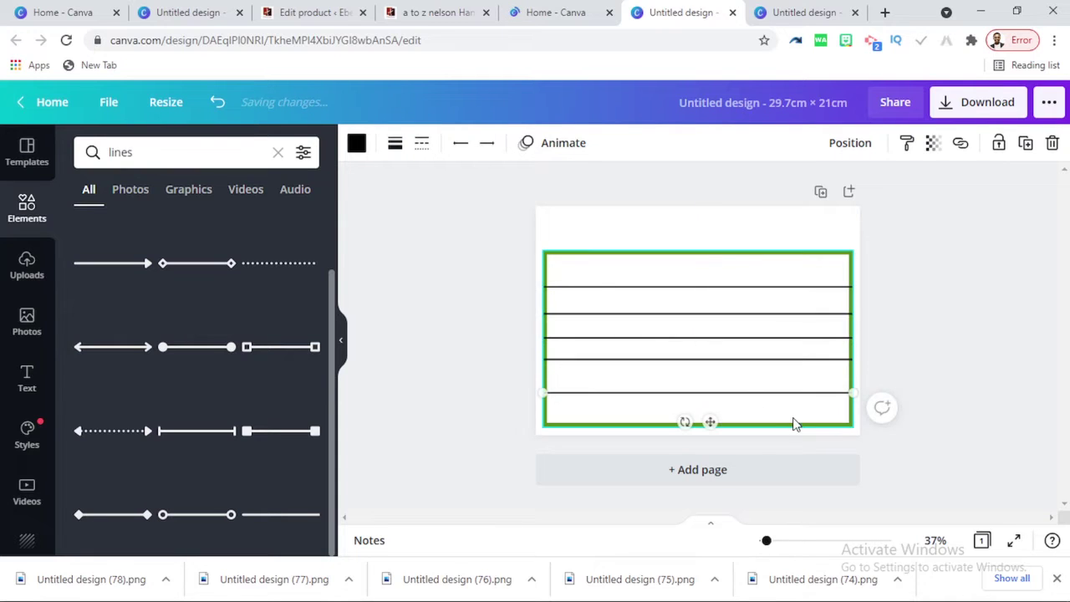
left_click(778, 344)
key("Delete")
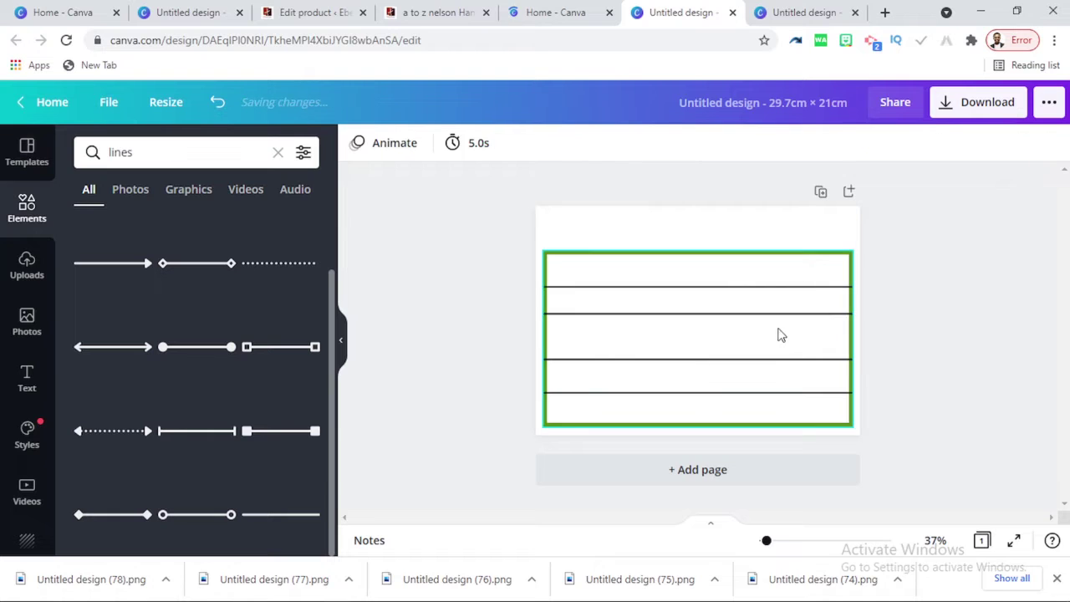
left_click_drag(778, 321, 778, 334)
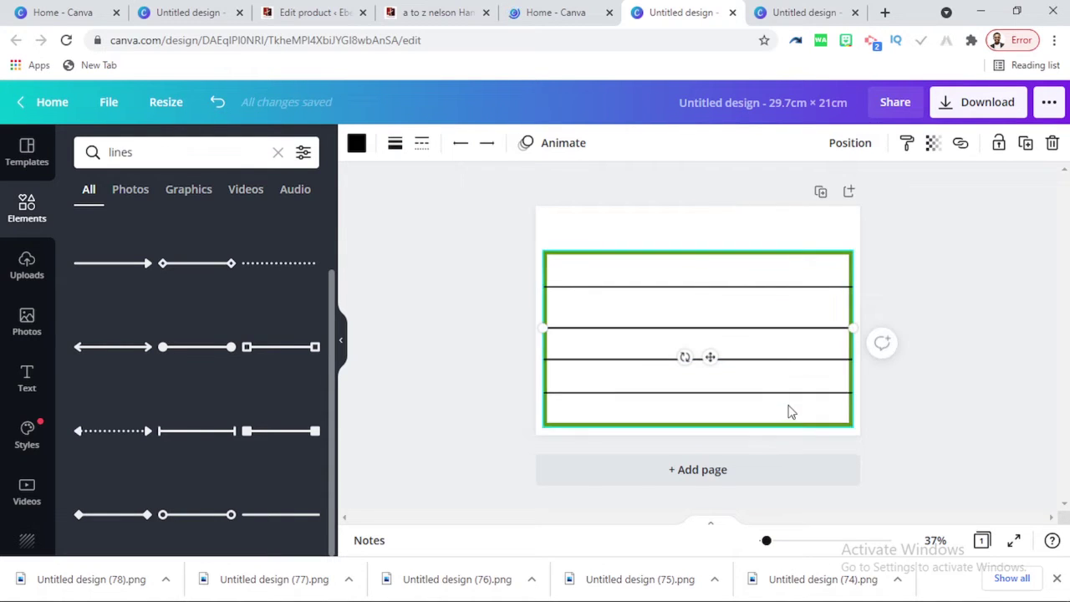
left_click_drag(795, 293, 799, 293)
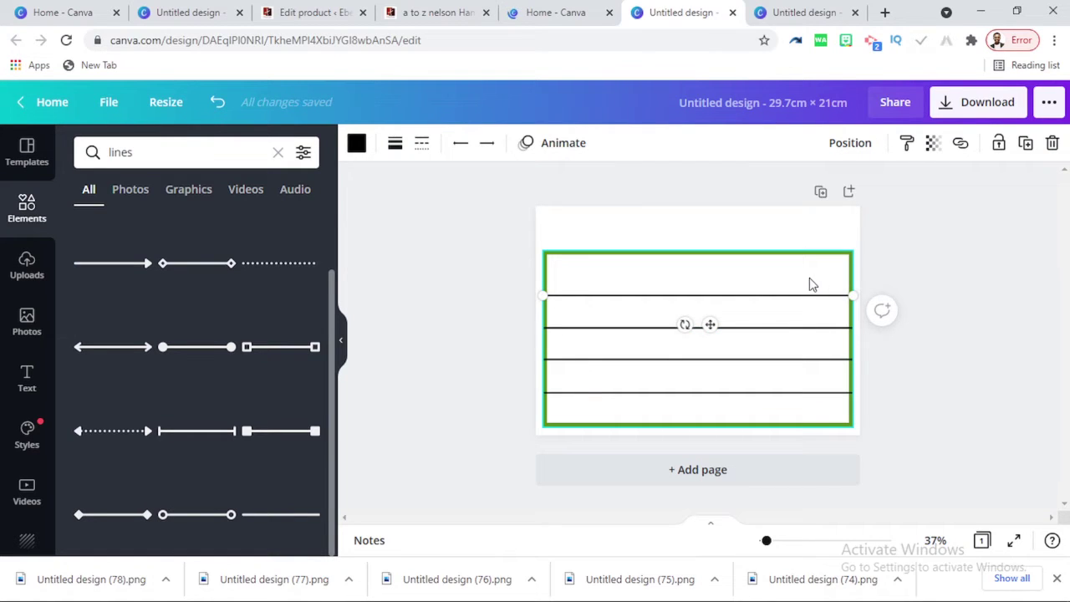
Extend the frame slightly upward and place a copy of the uppermost row divider in the added space.
left_click(707, 253)
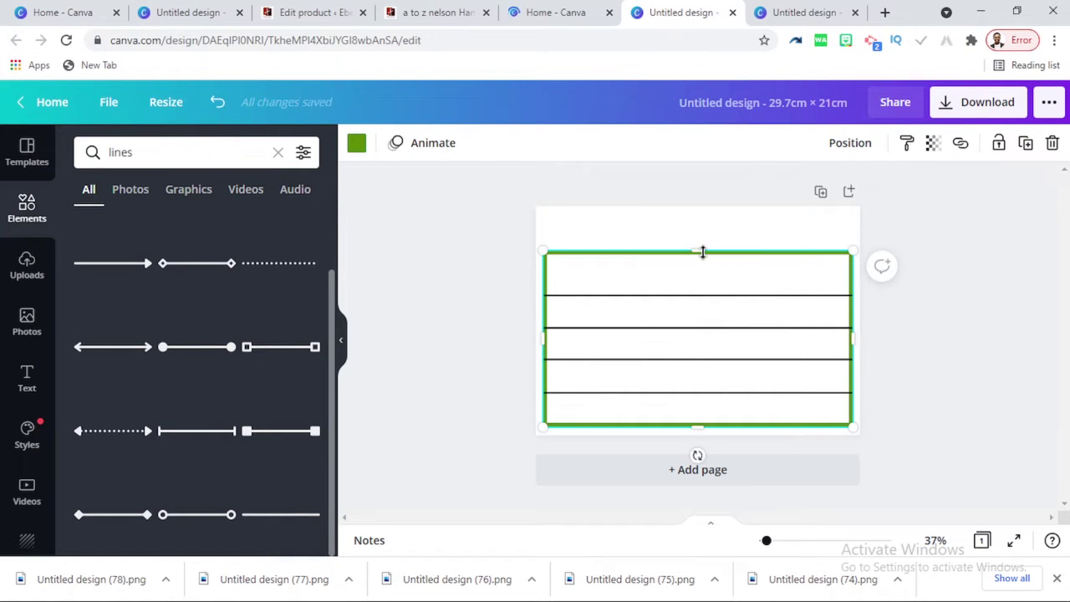
left_click_drag(702, 252, 700, 231)
left_click(724, 298)
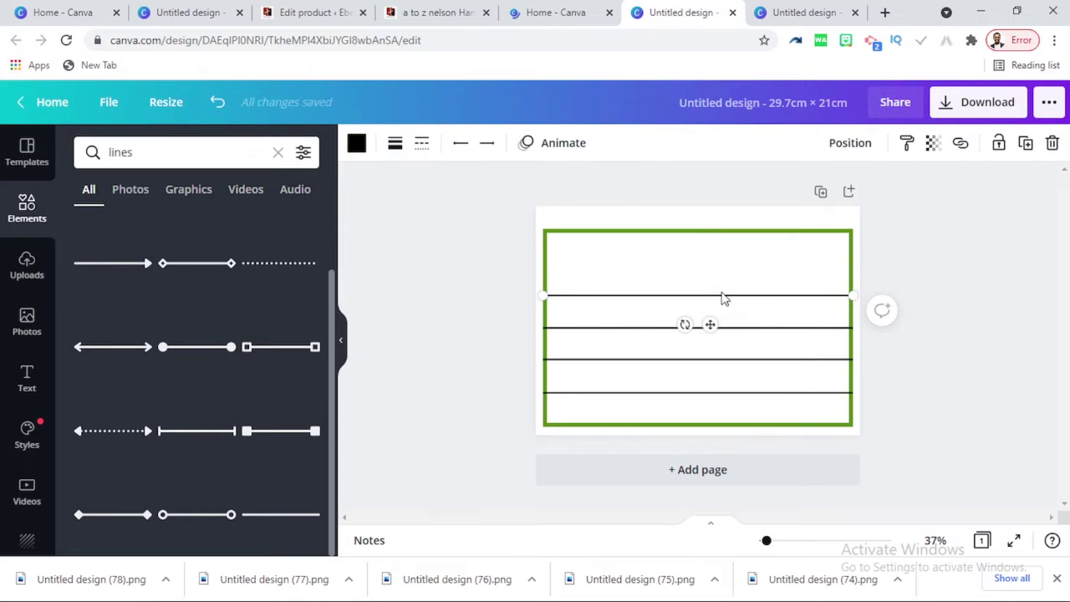
left_click_drag(728, 309, 724, 263)
left_click(694, 228)
left_click_drag(694, 228, 696, 244)
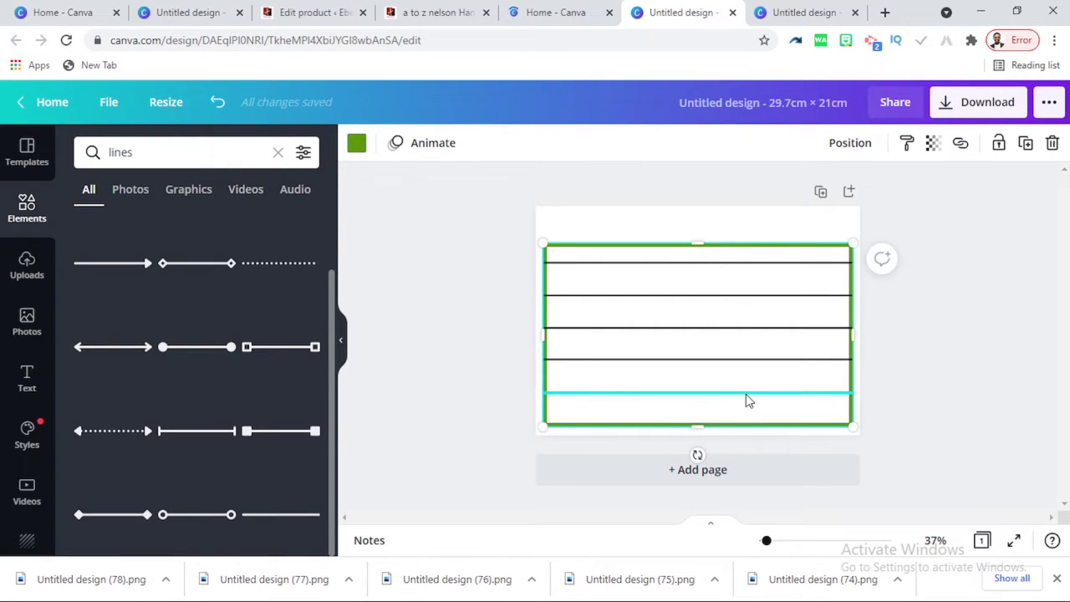
Reposition the five row dividers to give a taller first row and roughly equal rows below it.
left_click_drag(745, 394, 747, 399)
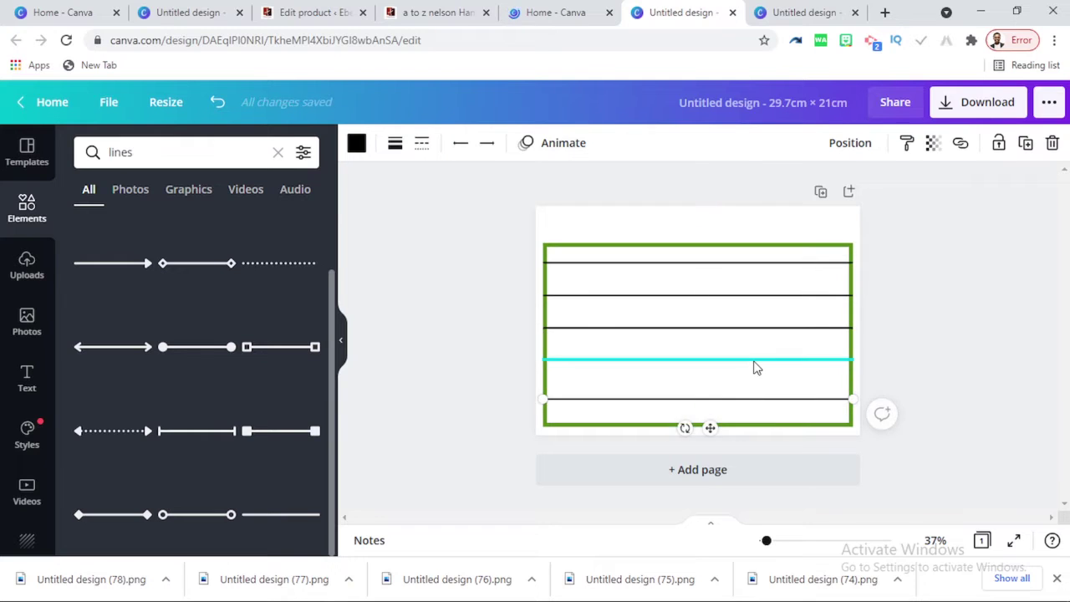
mouse_move(754, 361)
left_mouse_down()
mouse_move(752, 371)
mouse_move(743, 343)
left_mouse_up()
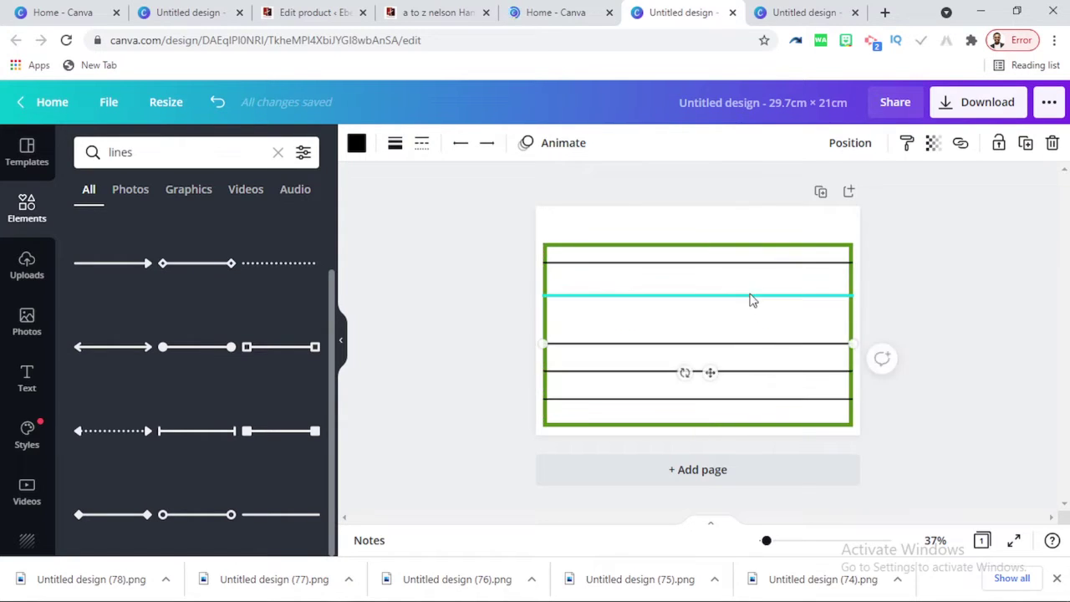
left_click_drag(751, 298, 748, 313)
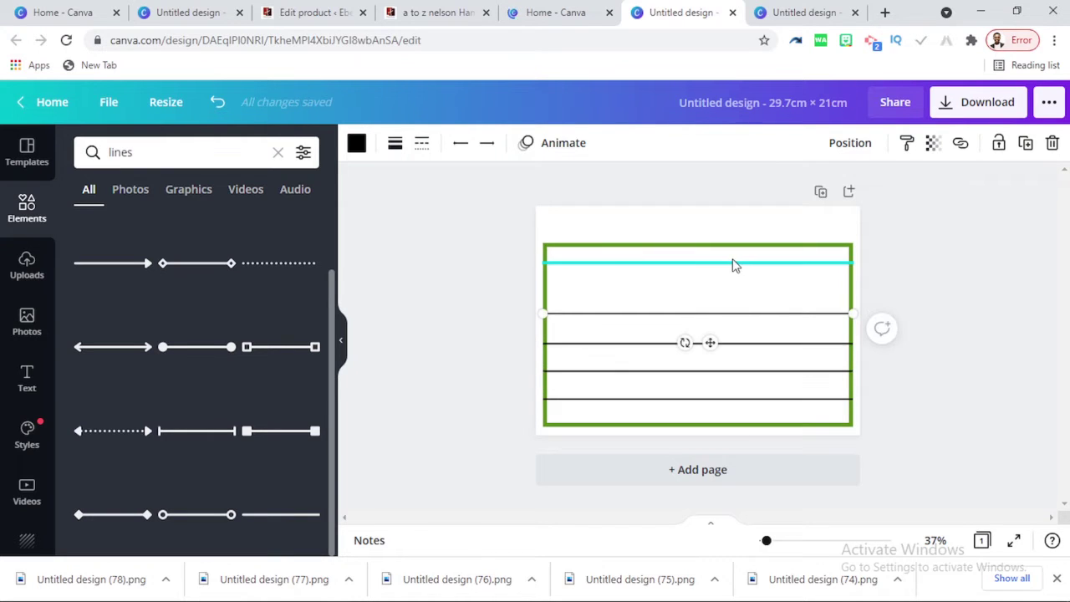
left_click(733, 266)
left_click_drag(732, 276, 733, 284)
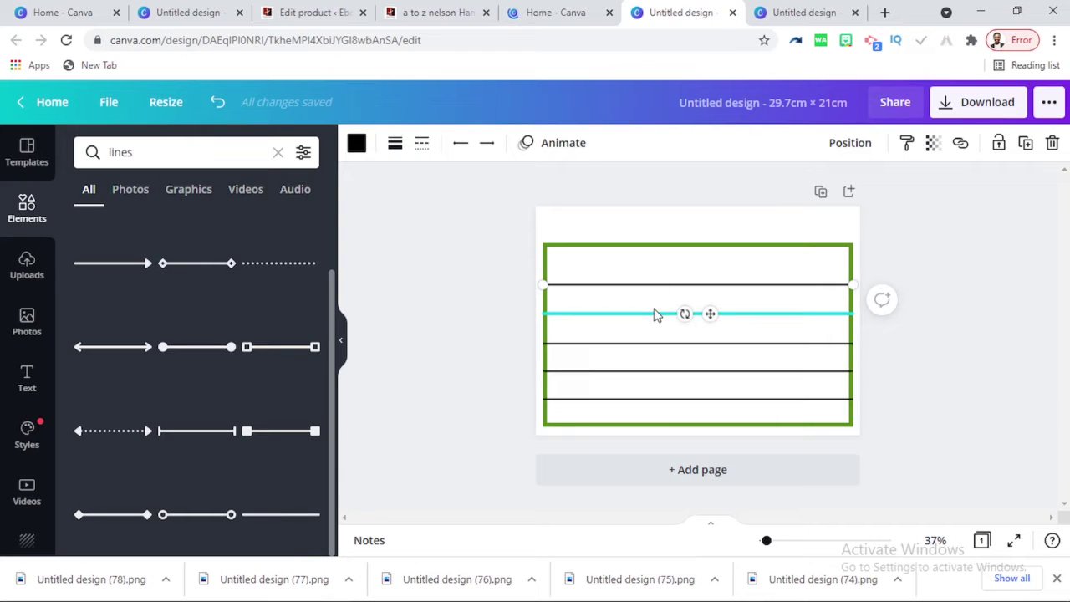
Duplicate a row divider, rotate the copy to vertical, and fit it to the frame's height near the left side.
key("ctrl+d")
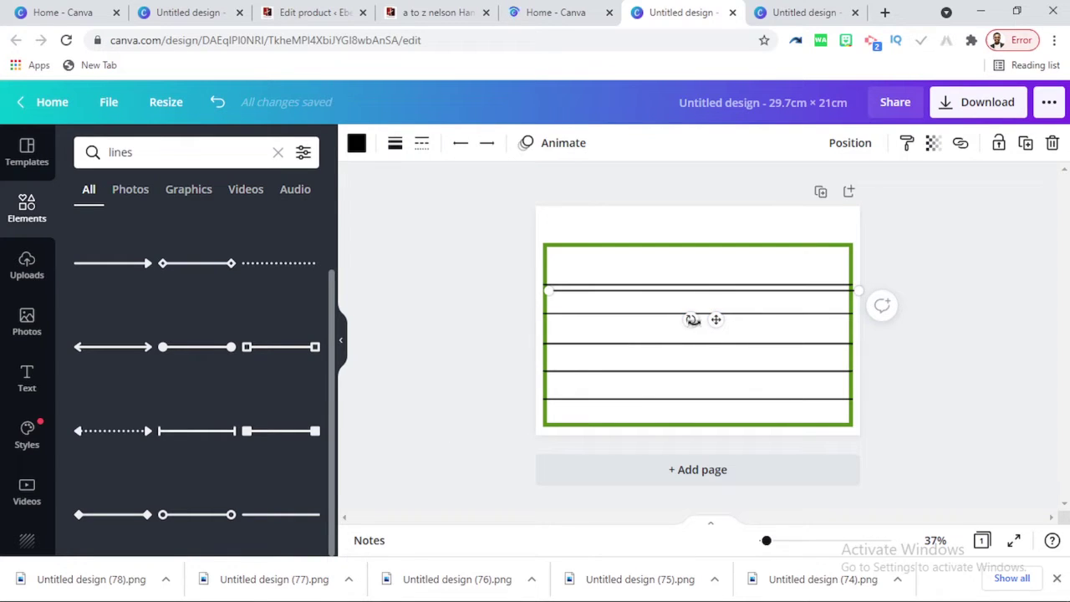
left_click_drag(691, 319, 775, 298)
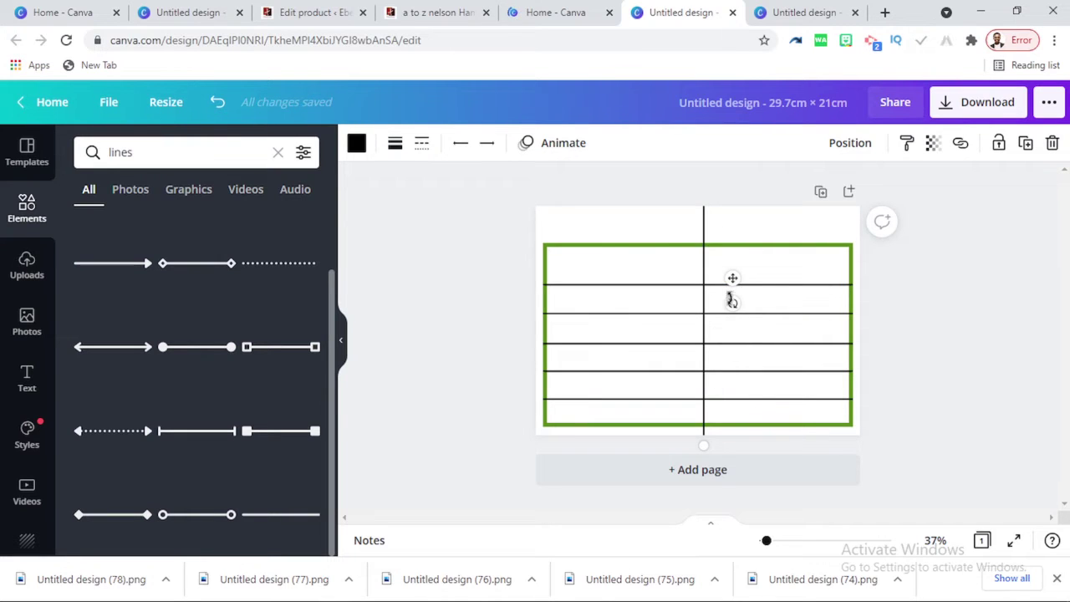
left_click_drag(704, 230, 704, 273)
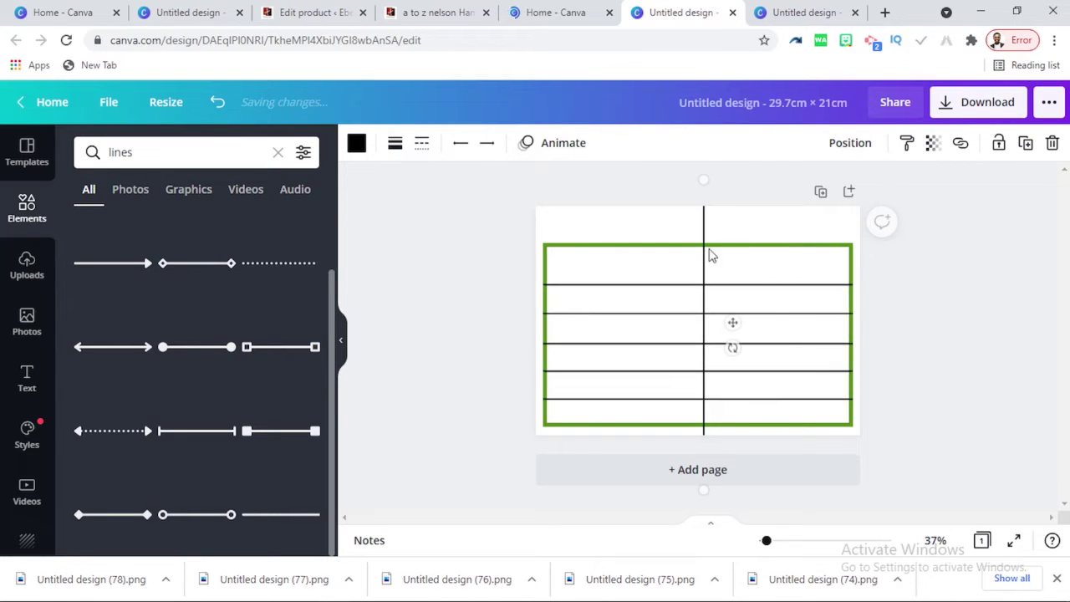
left_click_drag(703, 218, 702, 292)
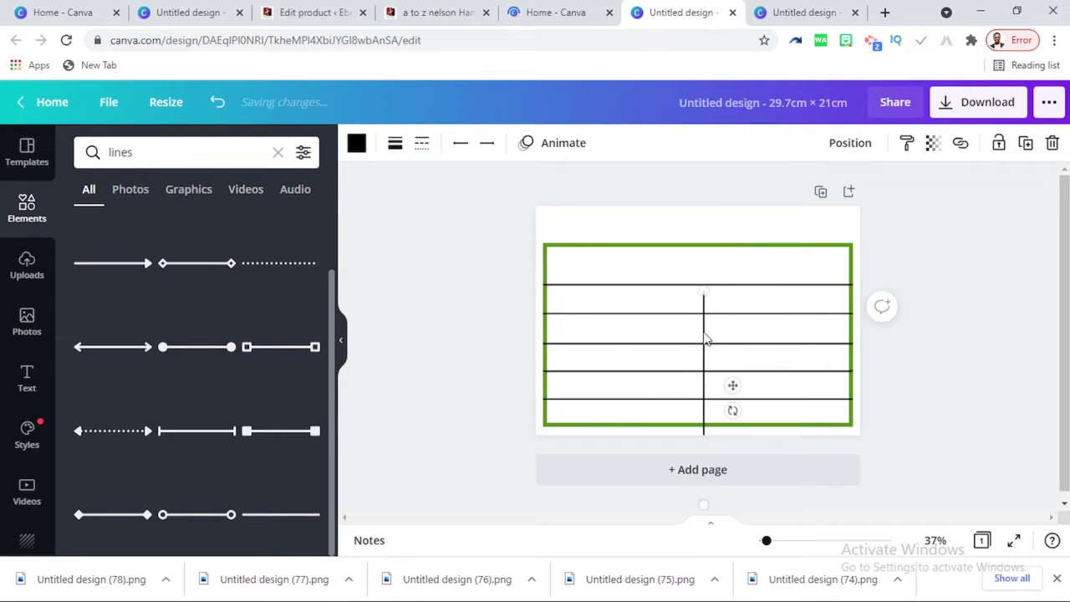
left_click_drag(702, 334, 571, 285)
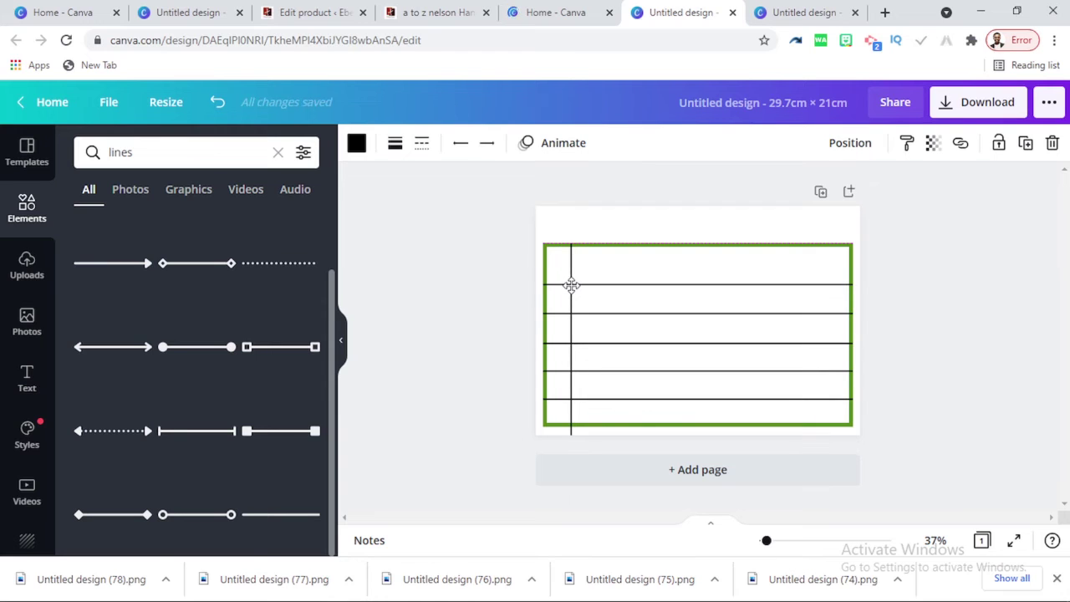
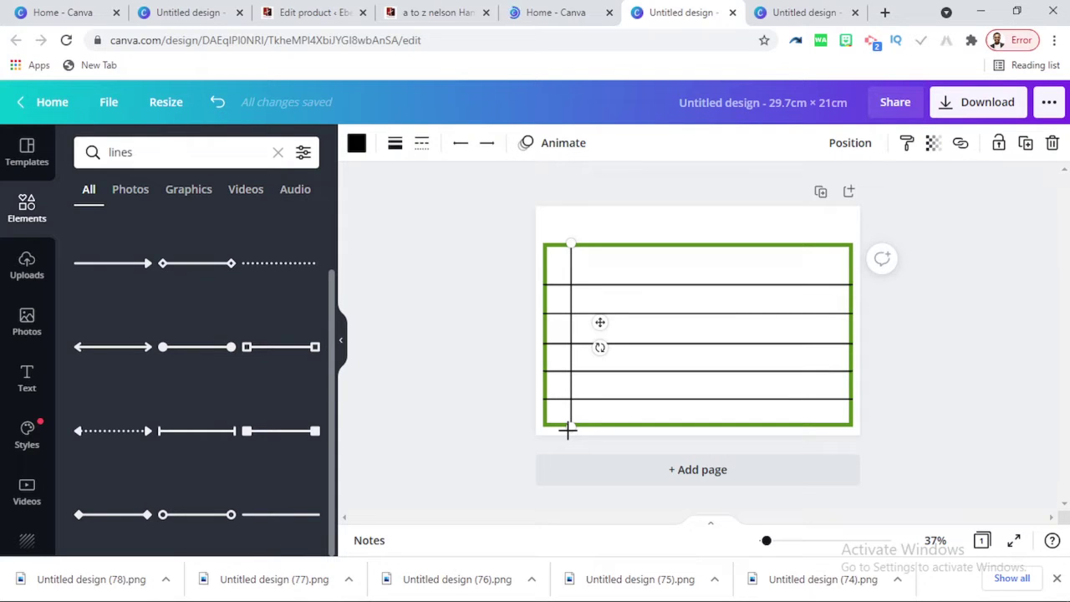
Duplicate the vertical divider three times and space the copies to its right at roughly equal column widths.
key("ctrl+d")
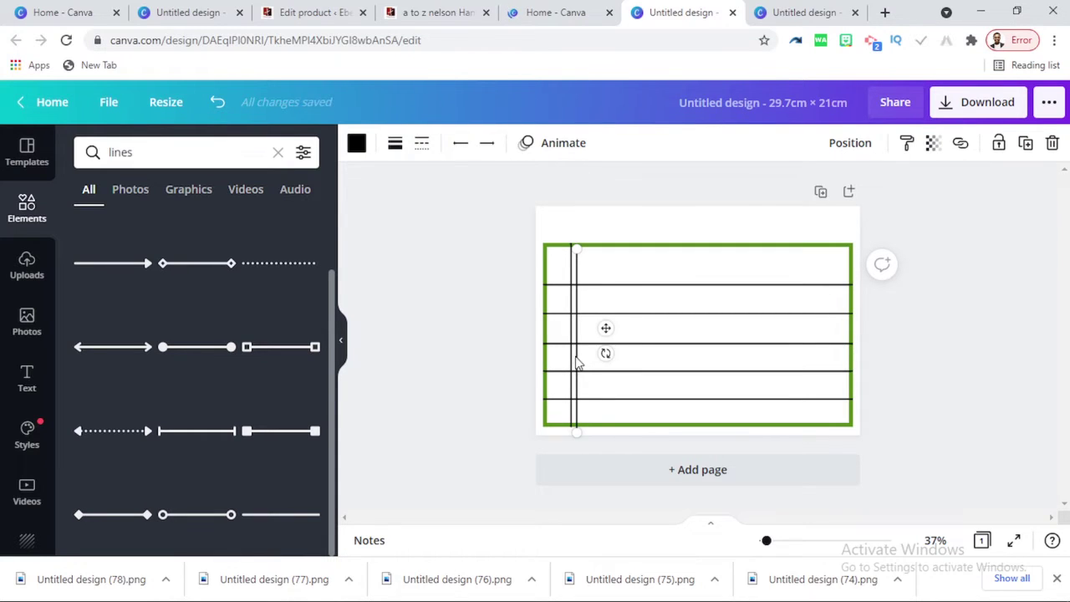
left_click_drag(595, 355, 669, 347)
key("ctrl+d")
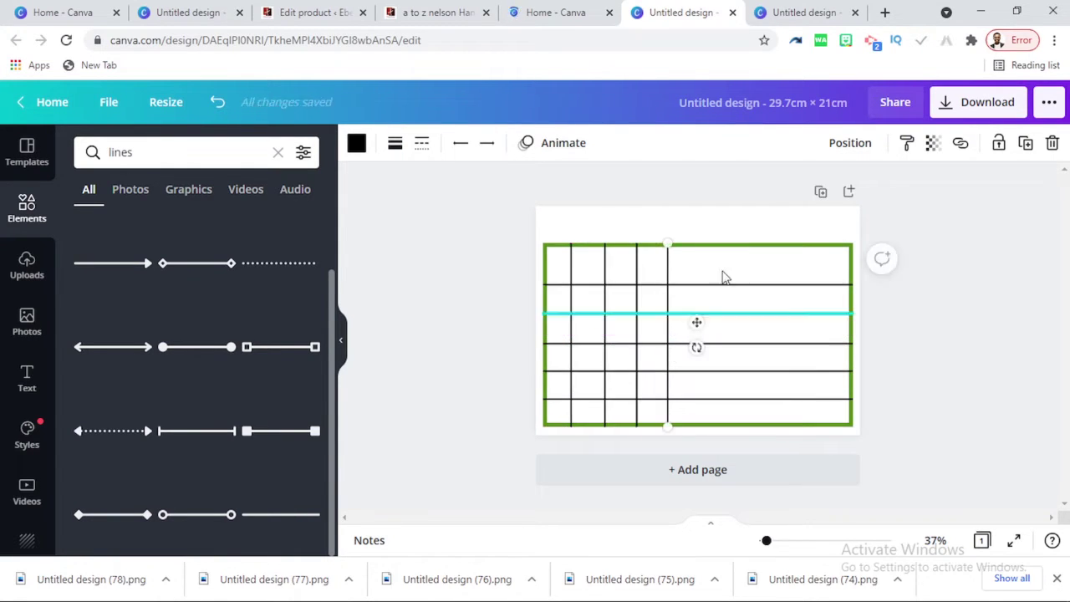
Delete the green frame and duplicate the four vertical dividers together, continuing the columns to the right.
left_click(755, 245)
key("Delete")
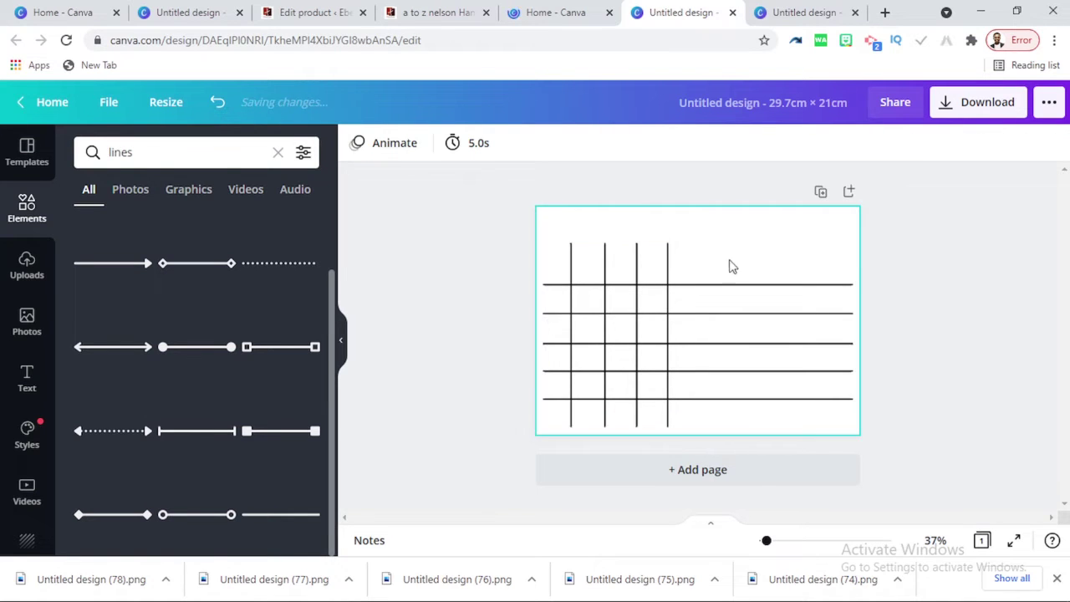
left_click_drag(724, 251, 546, 262)
key("ctrl+d")
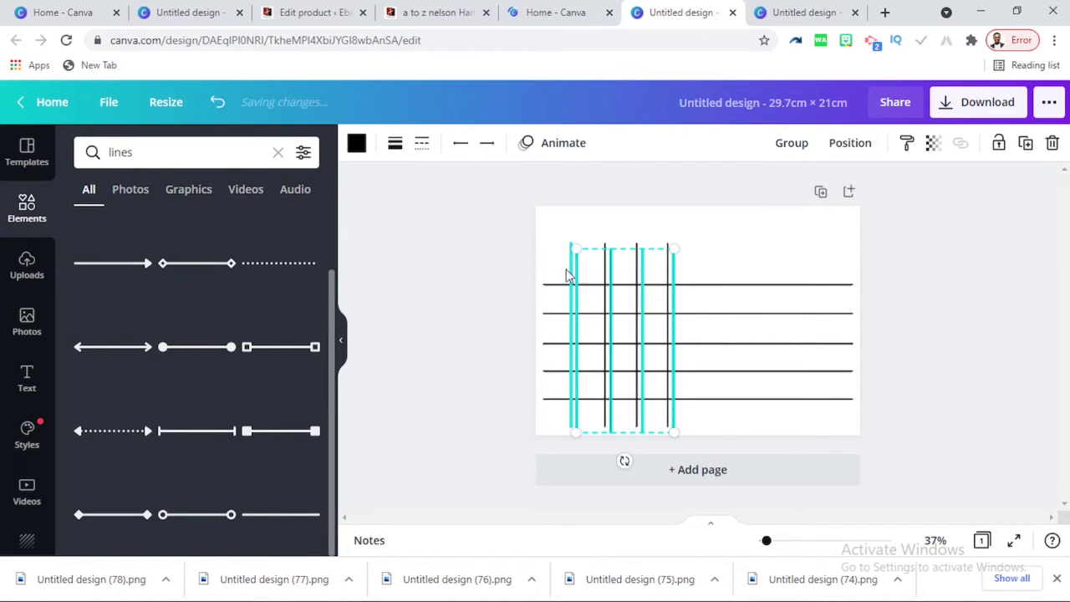
left_click_drag(617, 267, 737, 262)
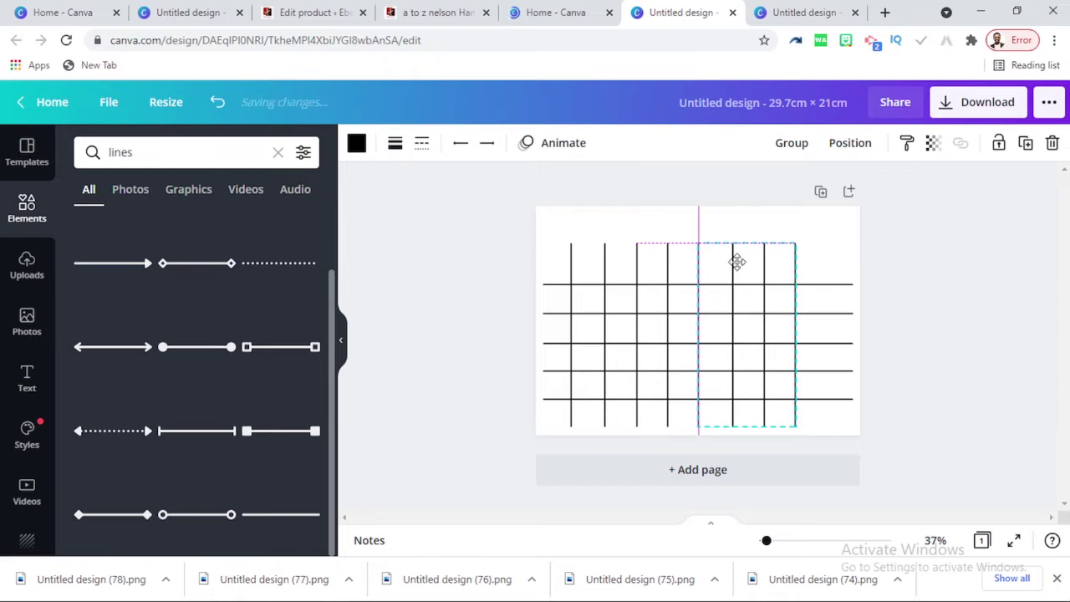
Duplicate the rightmost vertical divider and place the copy one column width further right.
left_click(806, 264)
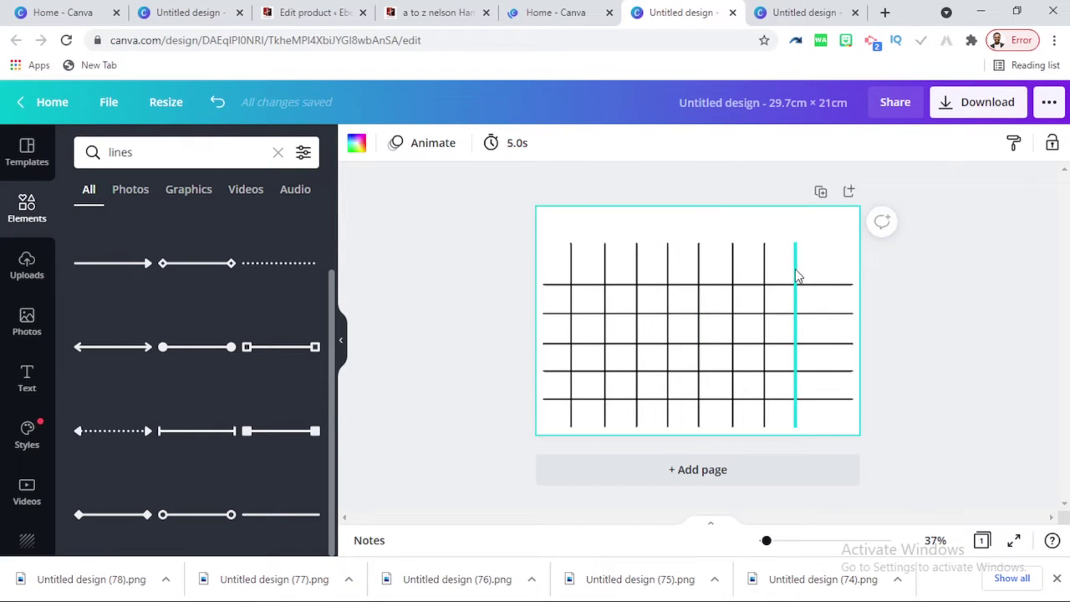
left_click(796, 277)
key("ctrl+d")
left_click_drag(804, 275, 829, 259)
left_click(557, 278)
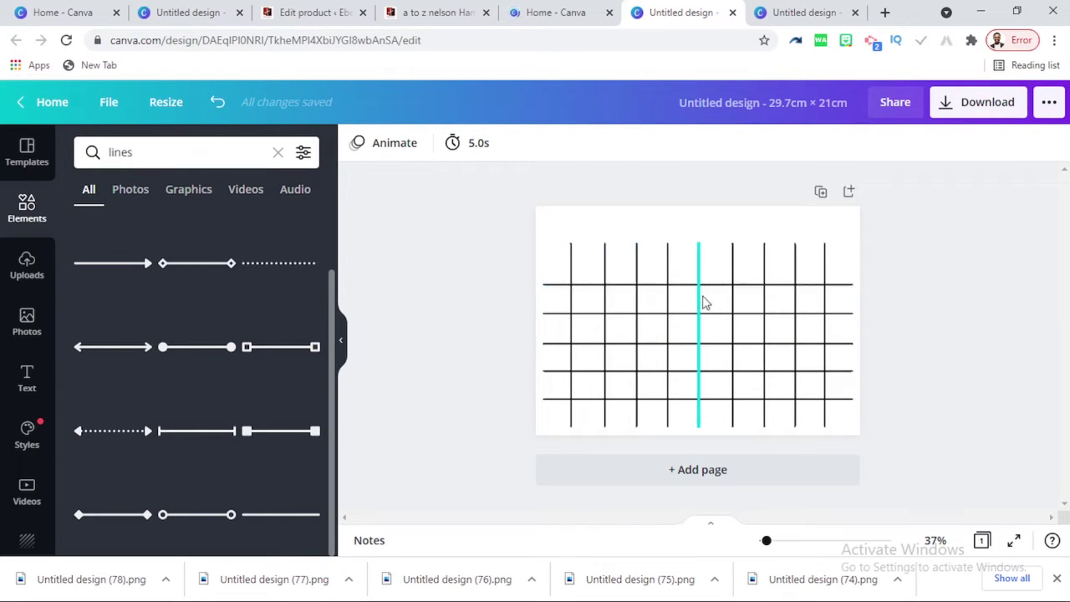
Close the table's right and left sides with copies of the vertical dividers aligned to the row line ends.
left_click(825, 306)
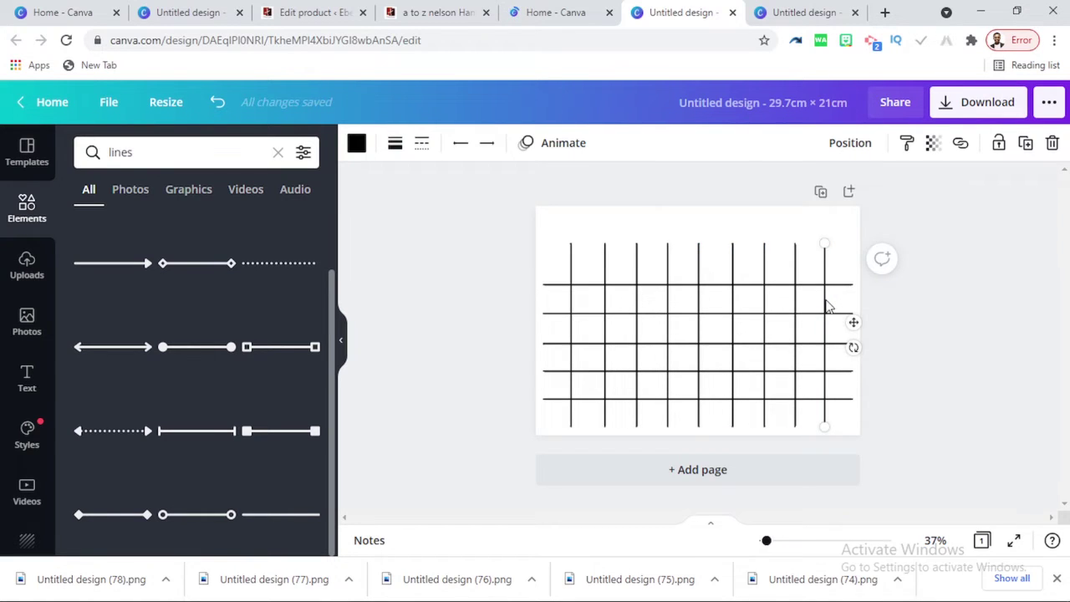
key("ctrl+d")
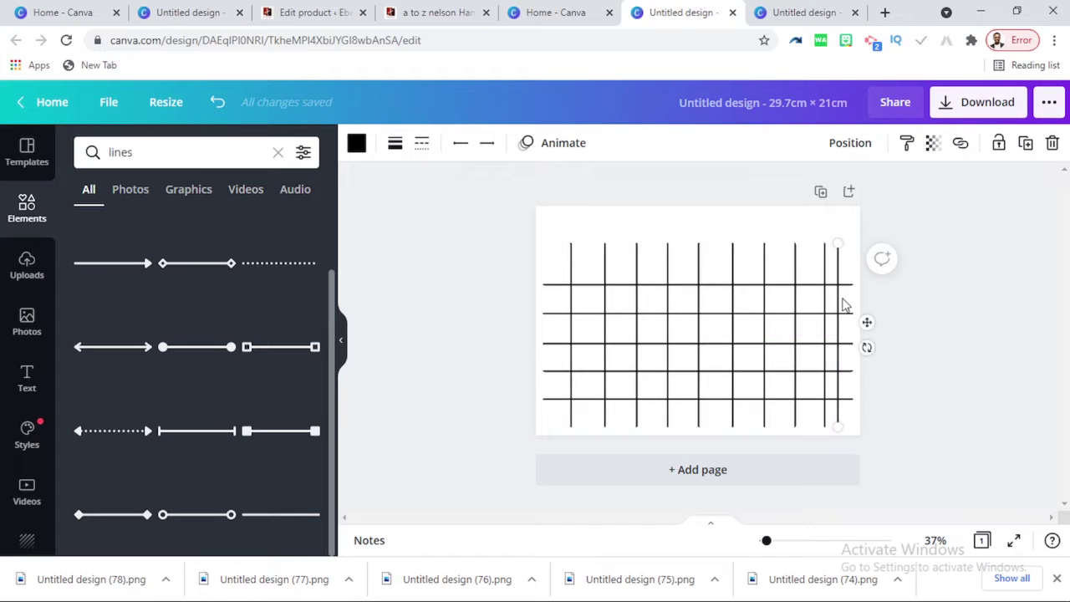
left_click_drag(842, 303, 855, 300)
left_click(572, 261)
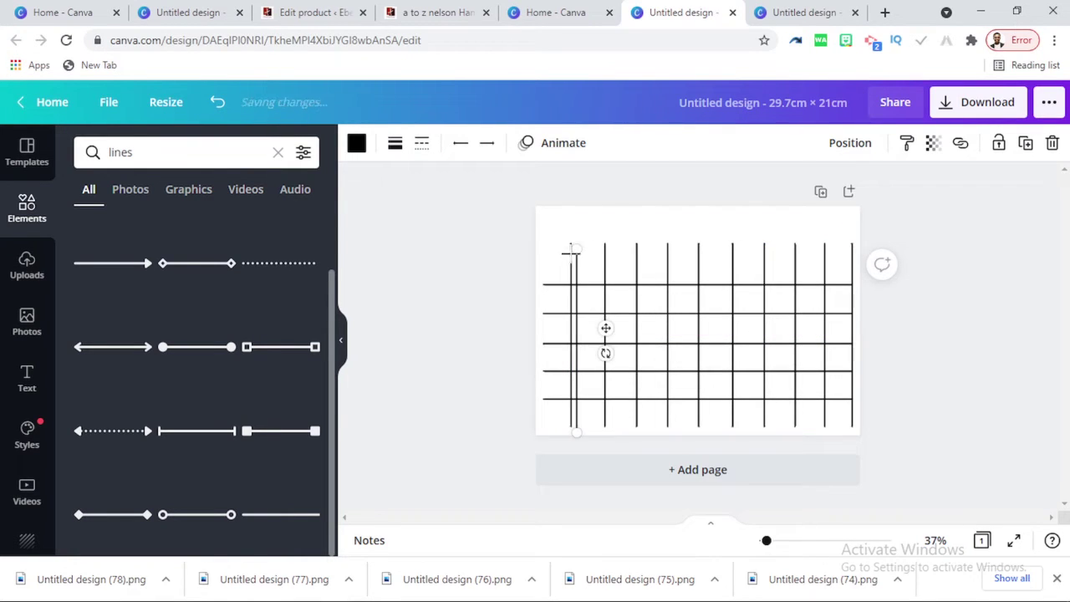
left_click_drag(575, 275, 546, 266)
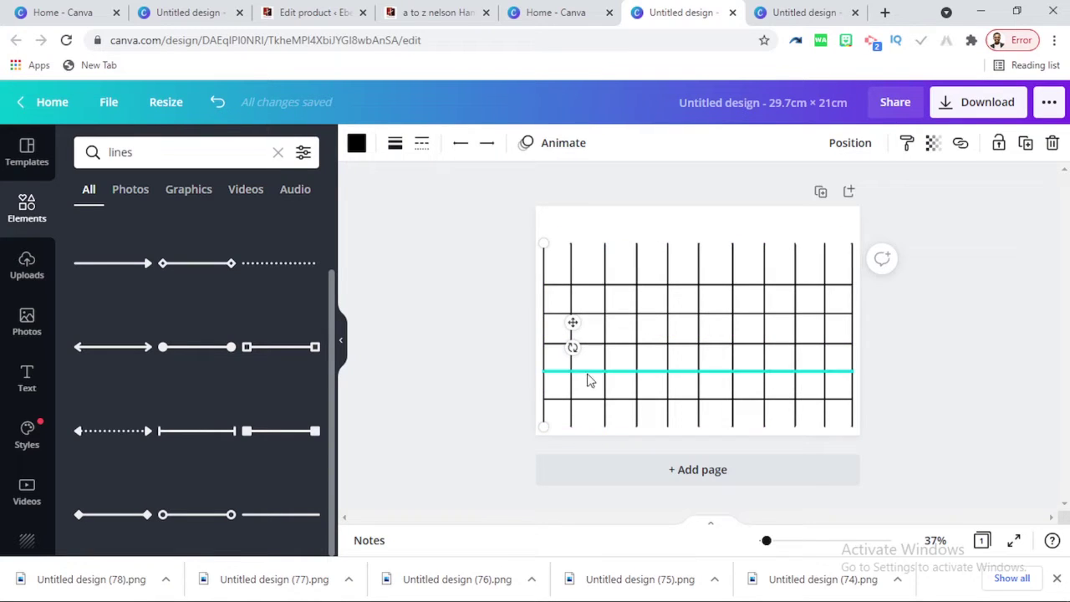
left_click(442, 382)
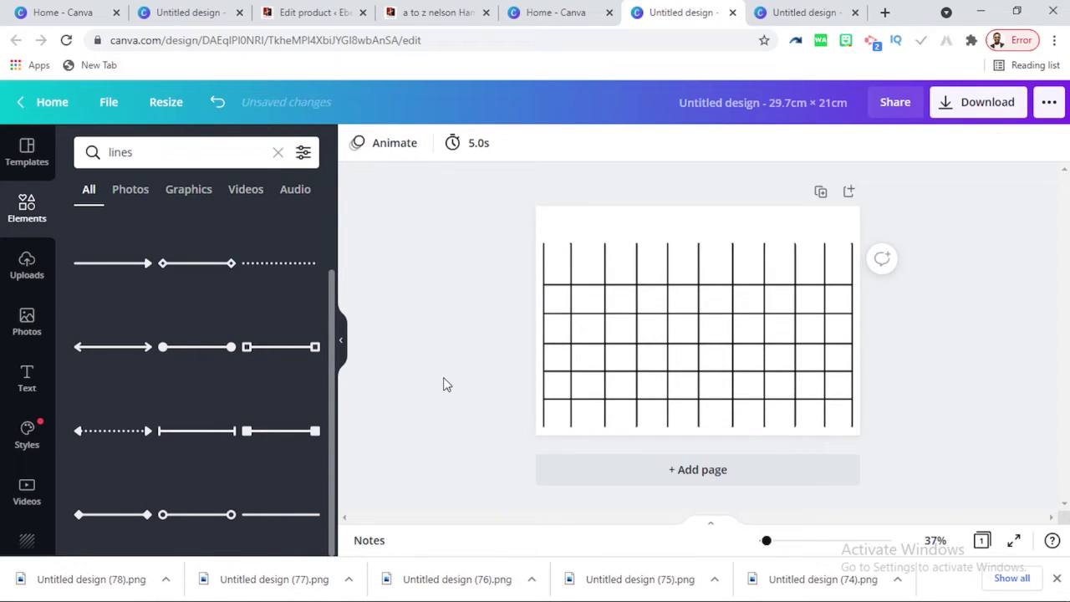
Close the table's bottom and top edges with copies of a horizontal row divider.
left_click(657, 403)
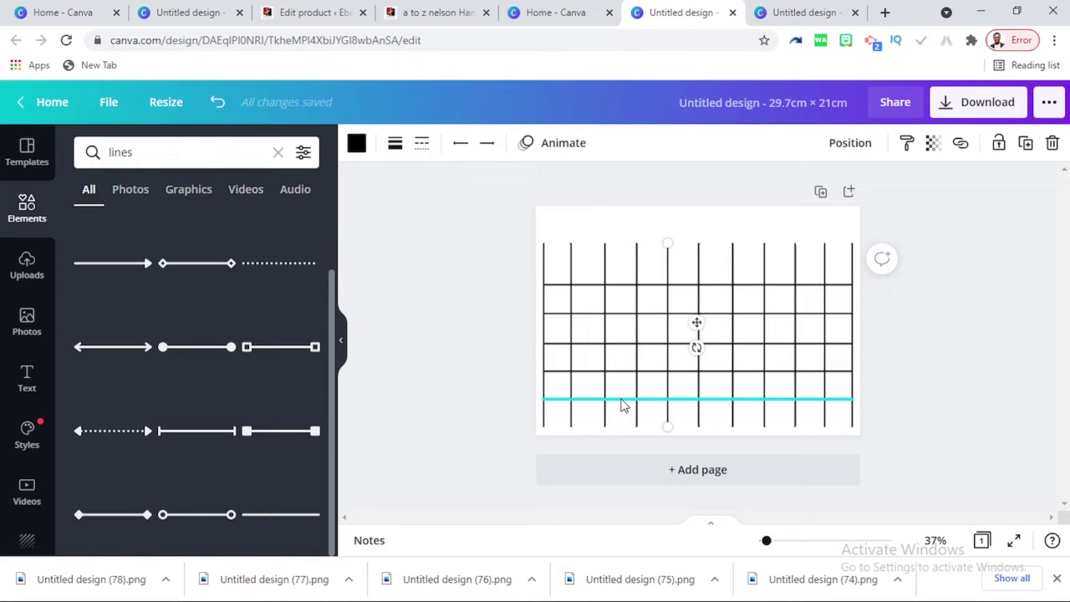
left_click_drag(621, 401, 619, 426)
key("ctrl+d")
left_click(925, 306)
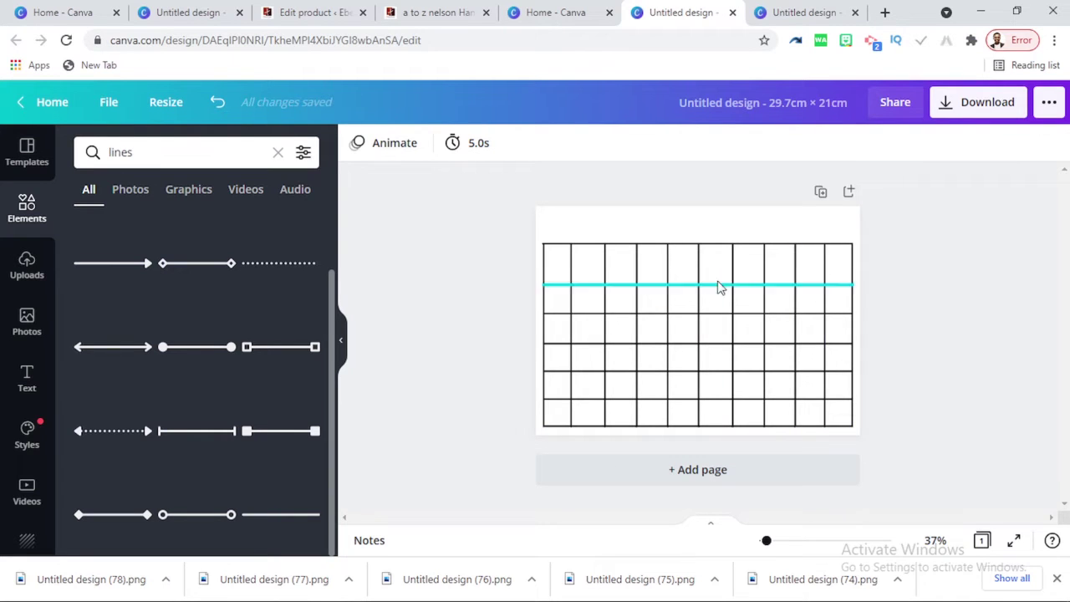
Search the elements for "shapes" and add the solid square to the page.
scroll(179, 351, "up", 1)
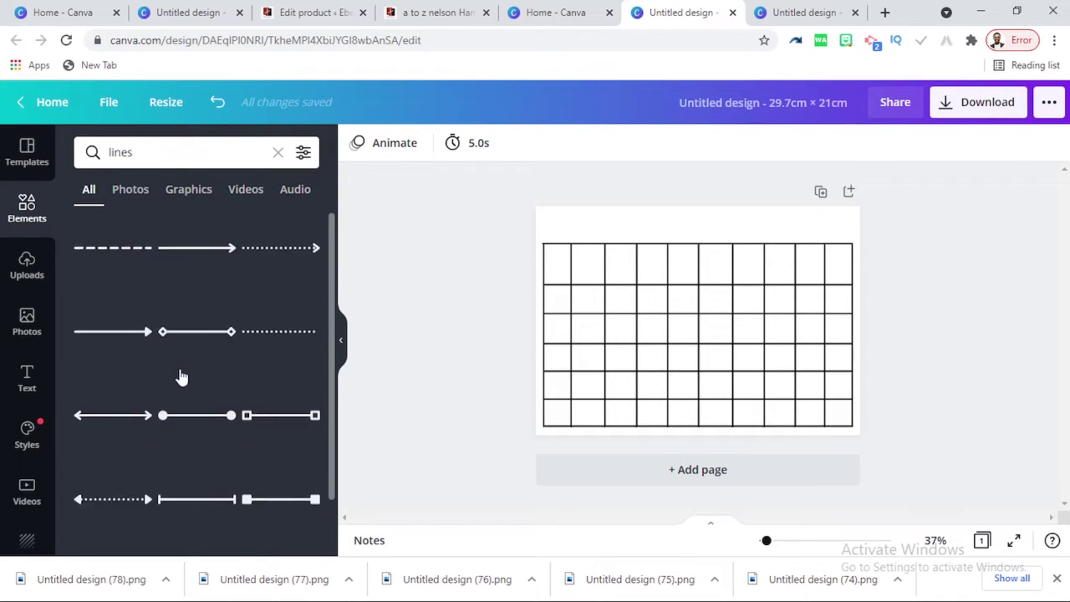
left_click(172, 149)
type("shapes")
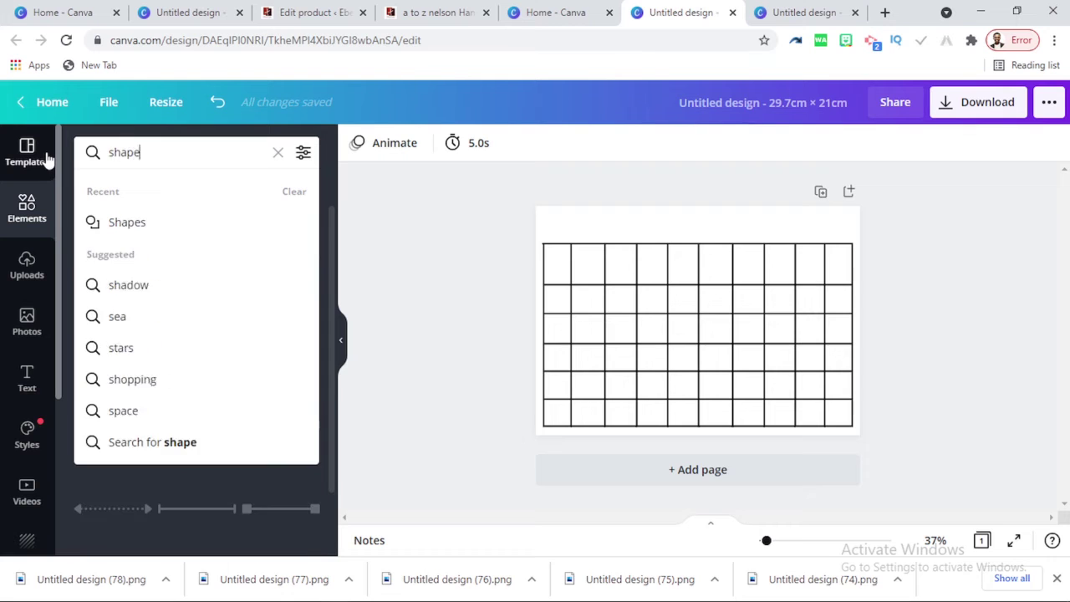
key("Return")
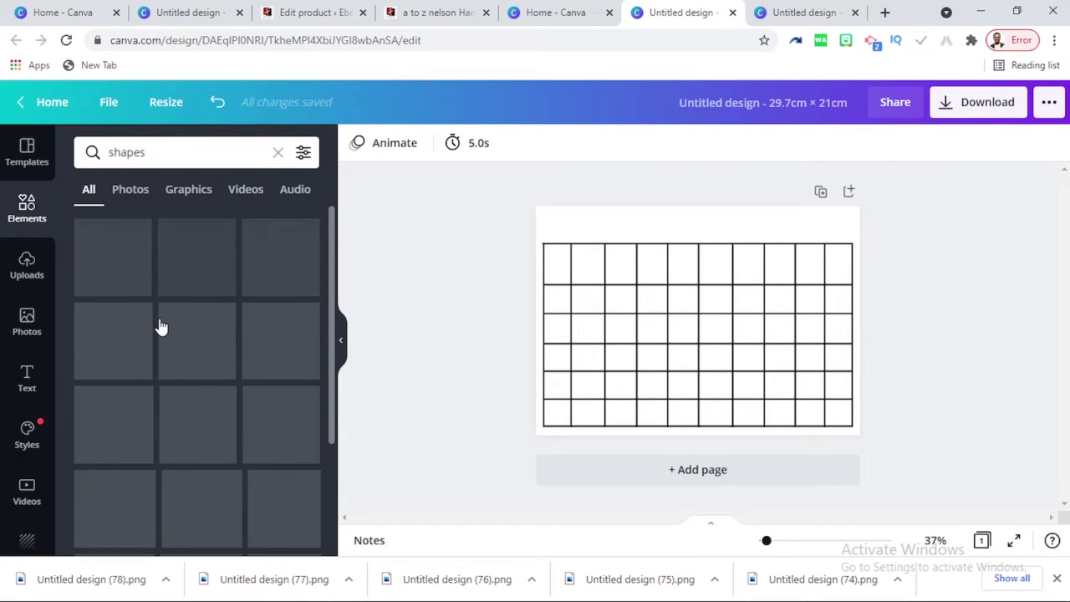
left_click(188, 259)
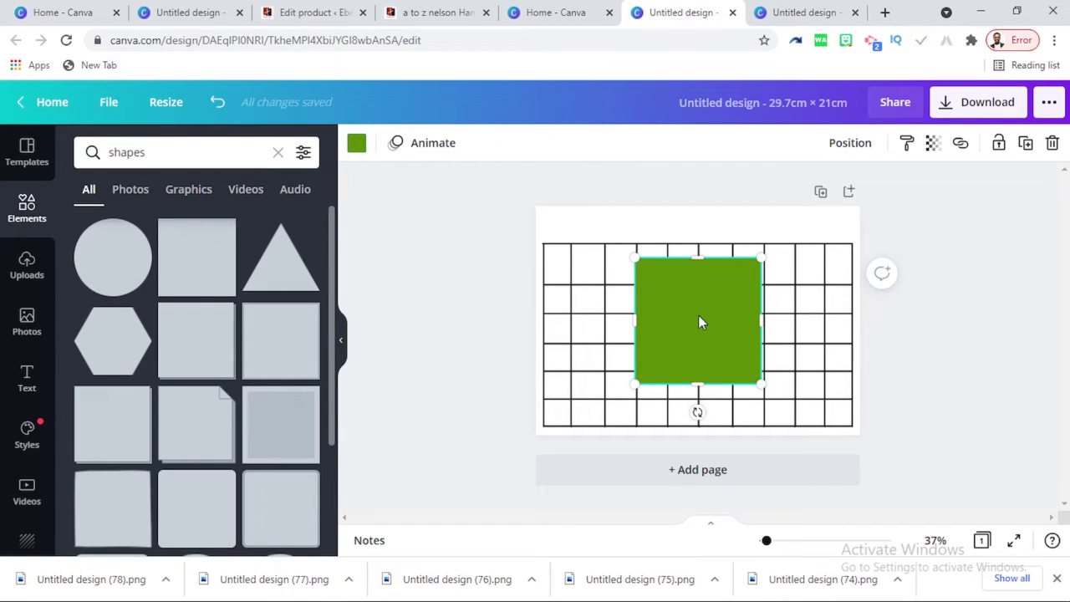
Fit the green square over the table's top row, stretching it across the full table width.
left_click_drag(699, 320, 610, 300)
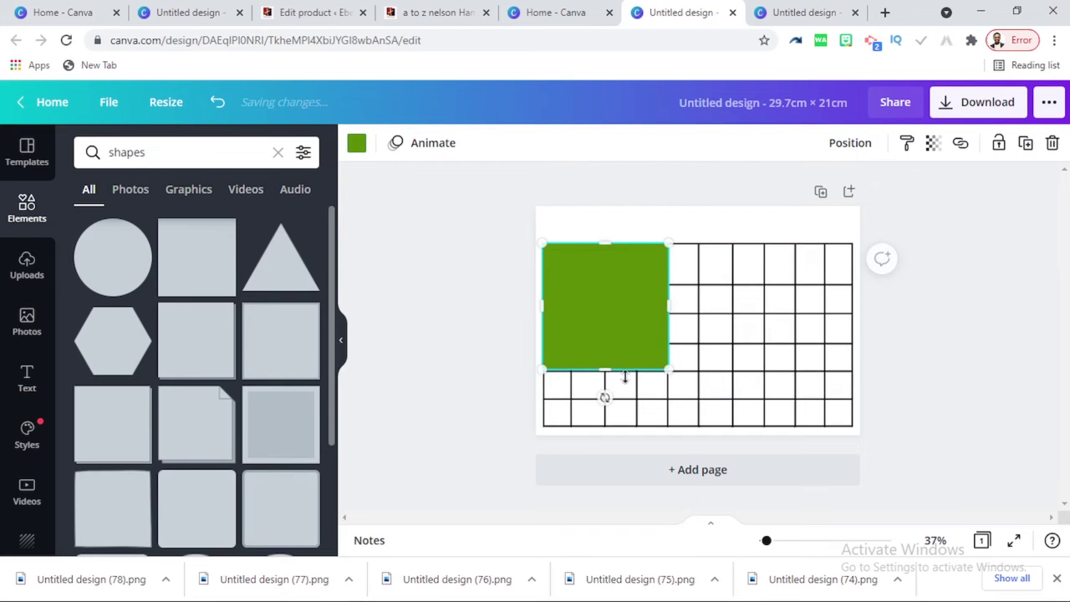
left_click_drag(605, 369, 605, 284)
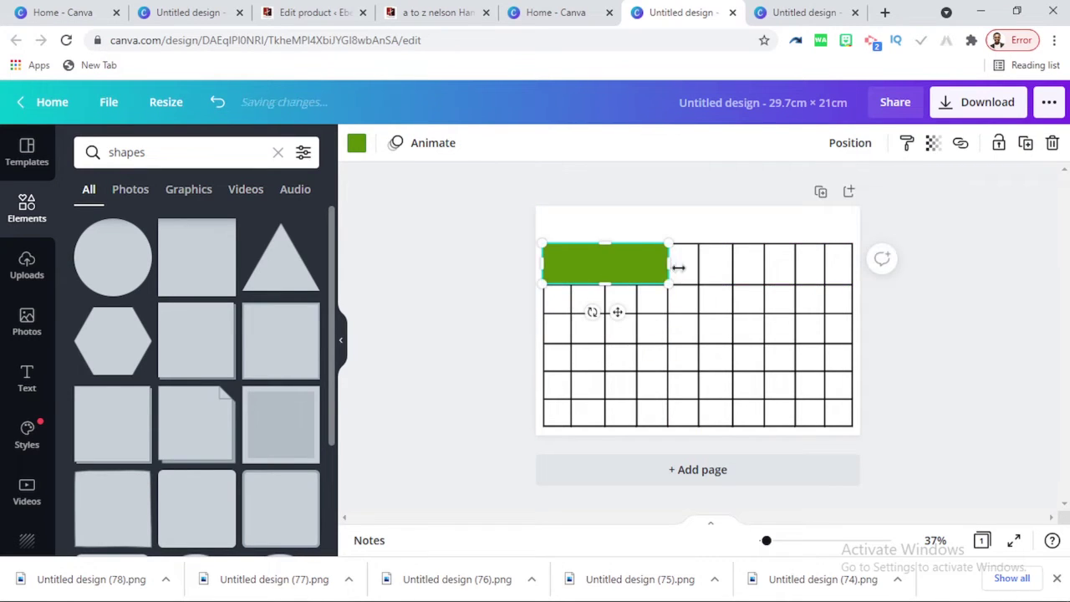
left_click_drag(723, 257, 835, 194)
Set the transparency of the green header band to 60.
left_click(933, 143)
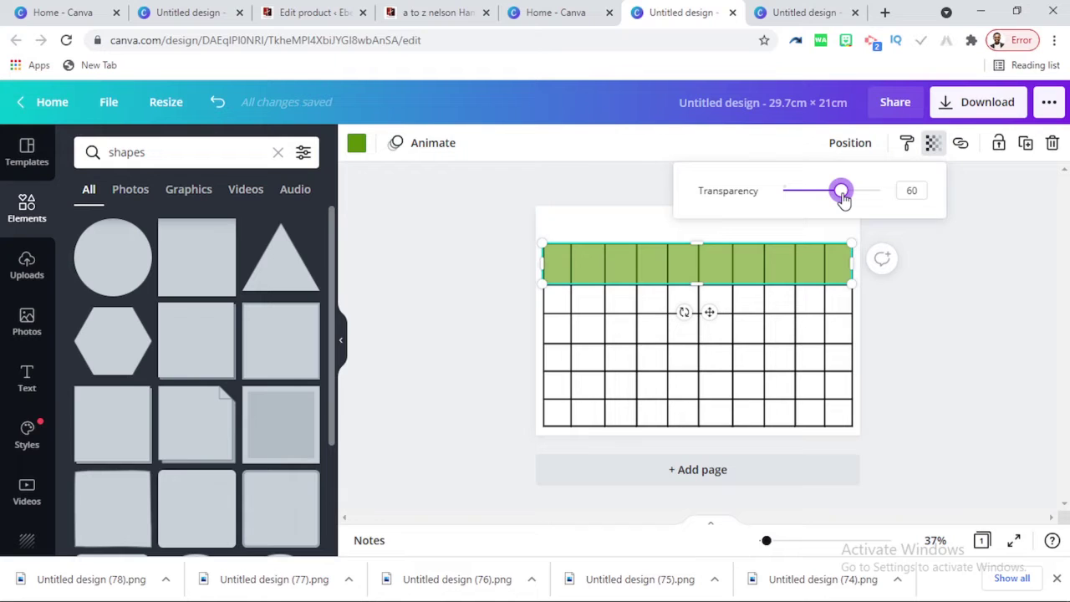
mouse_move(839, 197)
left_mouse_down()
mouse_move(854, 200)
mouse_move(843, 194)
left_mouse_up()
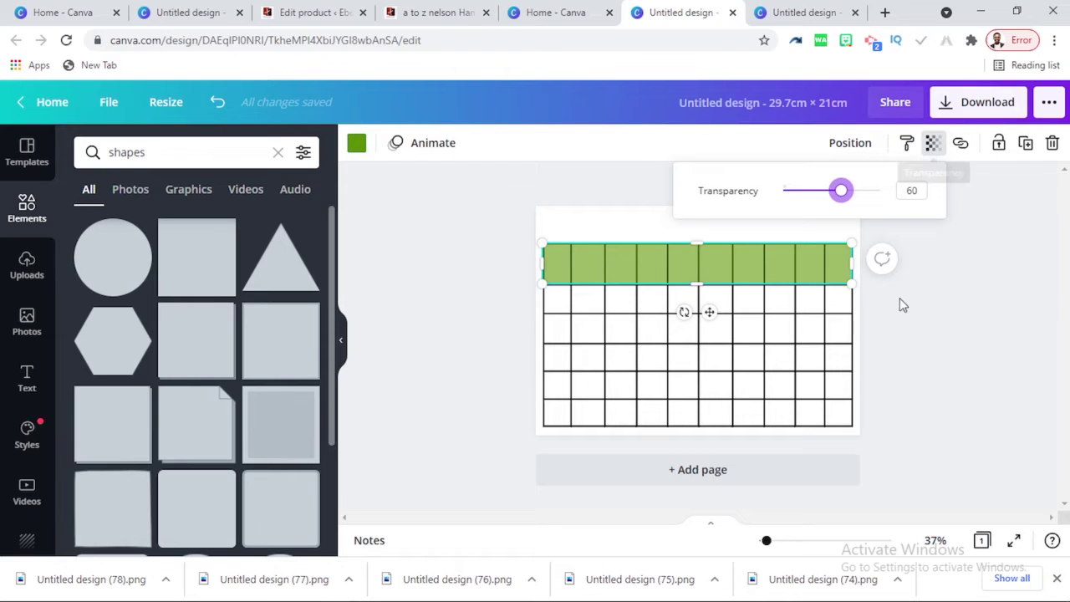
left_click(933, 301)
left_click(934, 335)
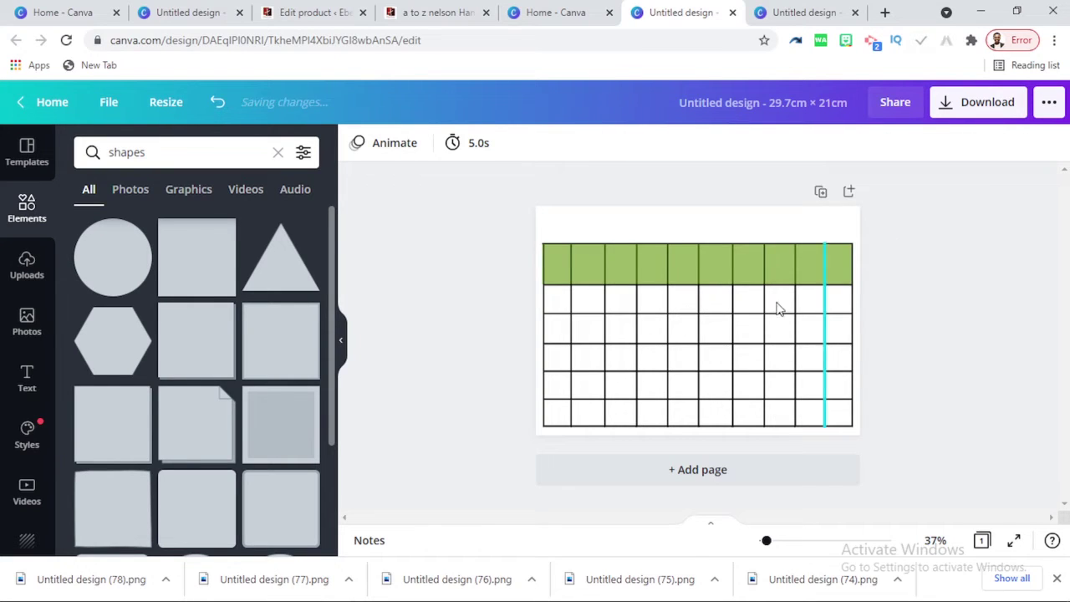
Duplicate the green header band and place the copy as a thin strip directly beneath the table's bottom edge.
left_click(753, 262)
key("ctrl+d")
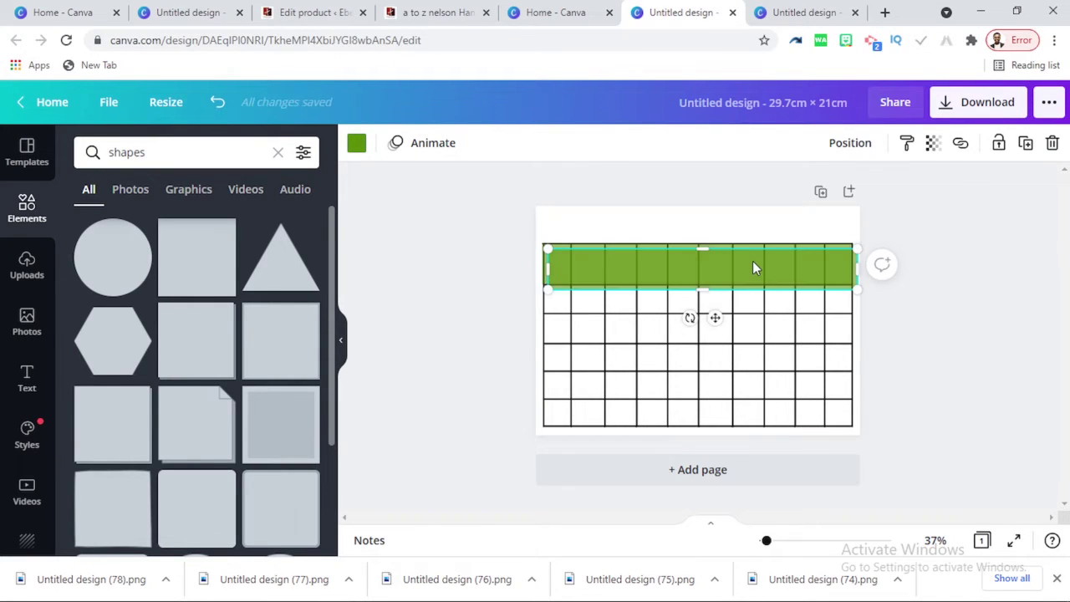
left_click_drag(752, 266, 702, 441)
left_click(935, 365)
left_click(812, 429)
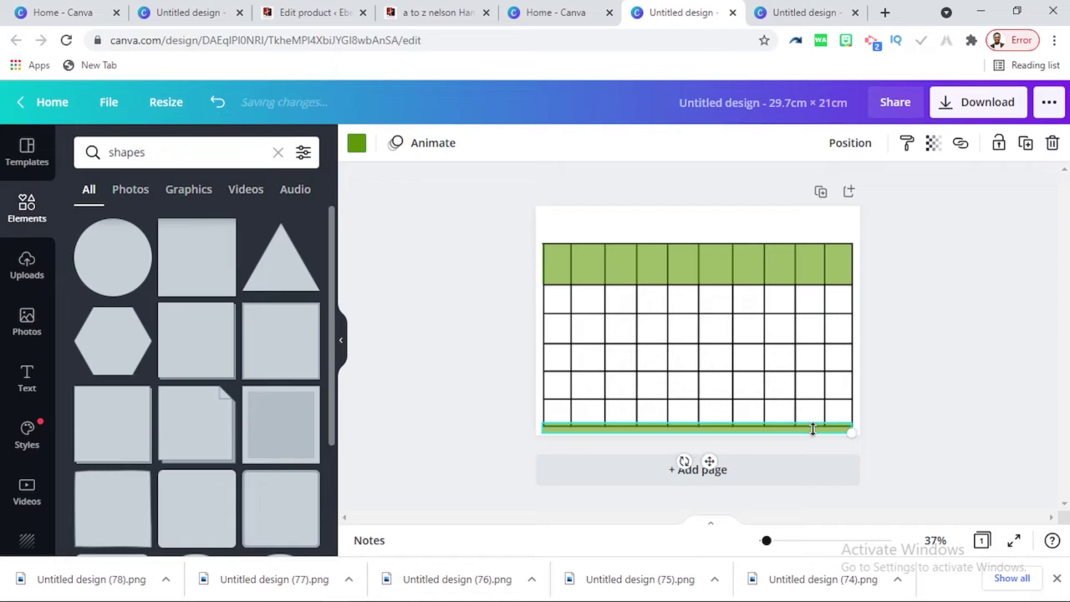
left_click_drag(813, 428, 817, 431)
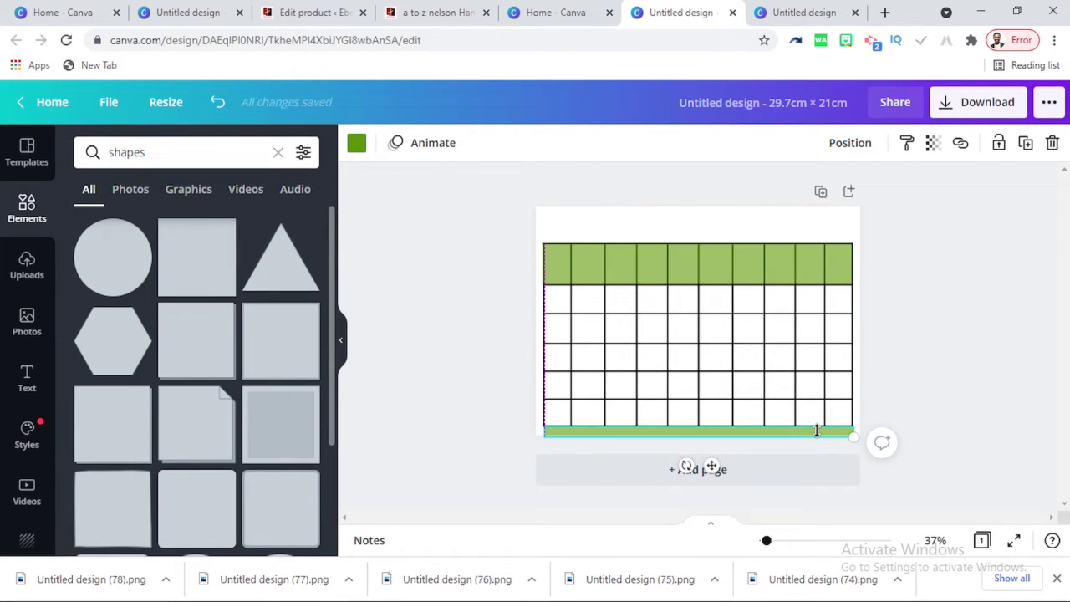
left_click(925, 366)
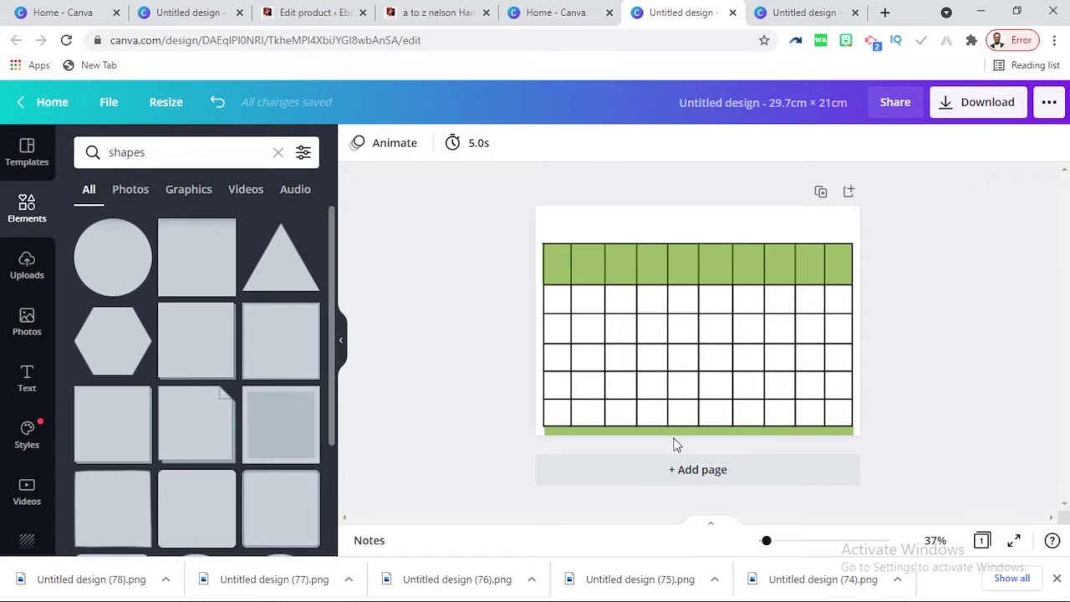
Extend the bottom green strip's left end to line up with the table's left edge.
left_click(575, 428)
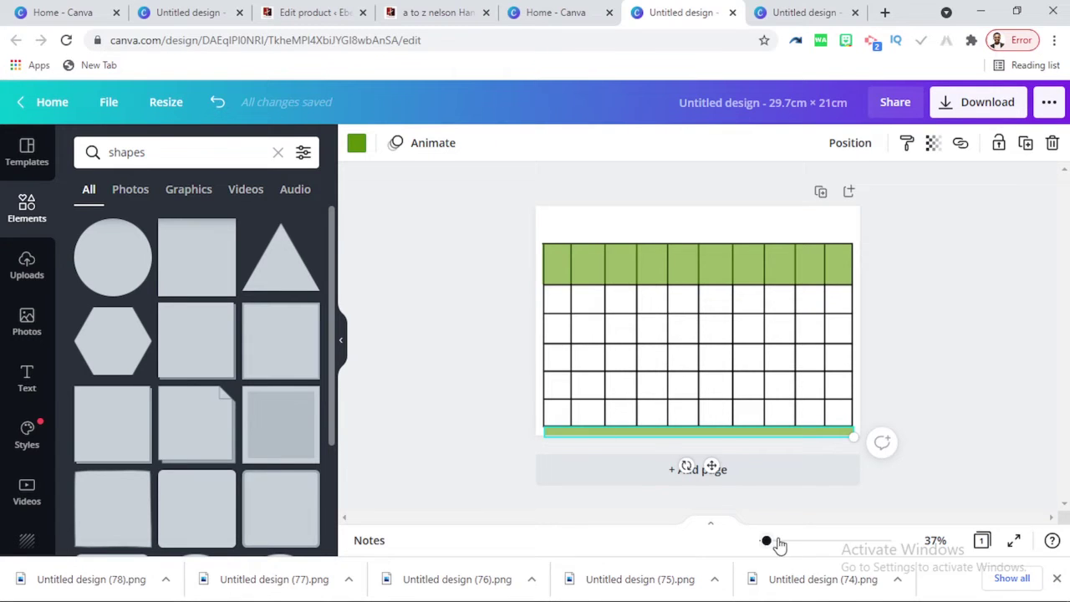
left_click_drag(767, 543, 781, 541)
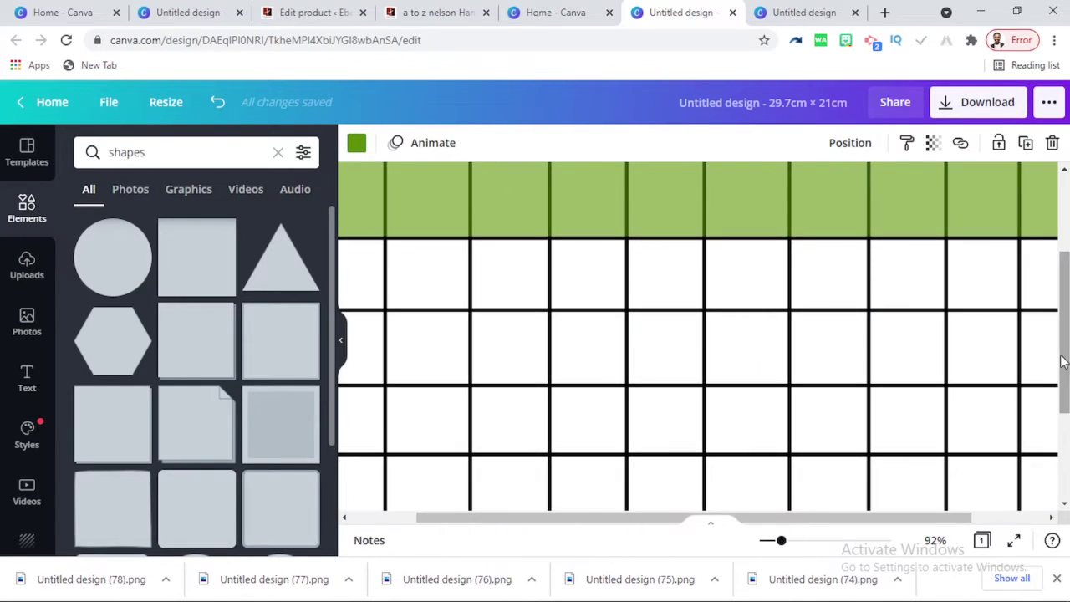
left_click_drag(1064, 372, 1063, 437)
left_click_drag(898, 520, 761, 515)
left_click(560, 473)
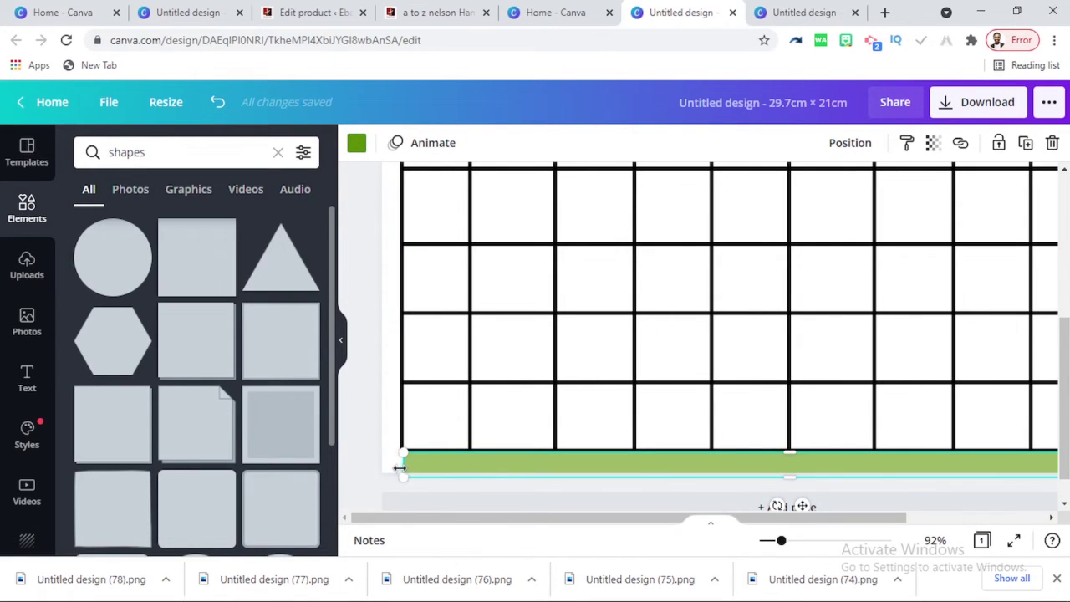
left_click_drag(400, 469, 397, 468)
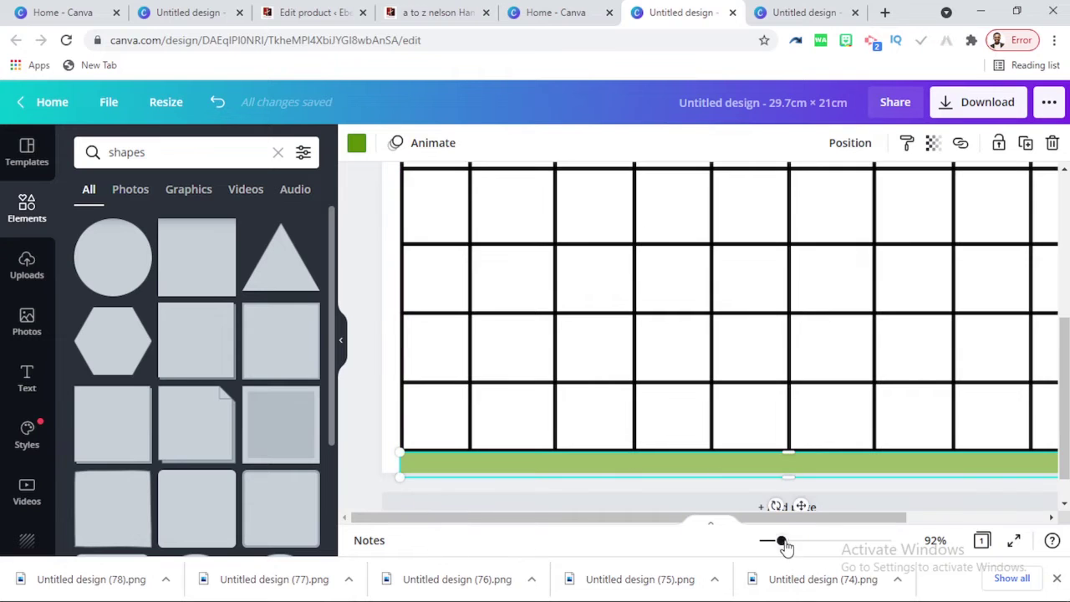
left_click_drag(779, 543, 766, 541)
left_click(946, 293)
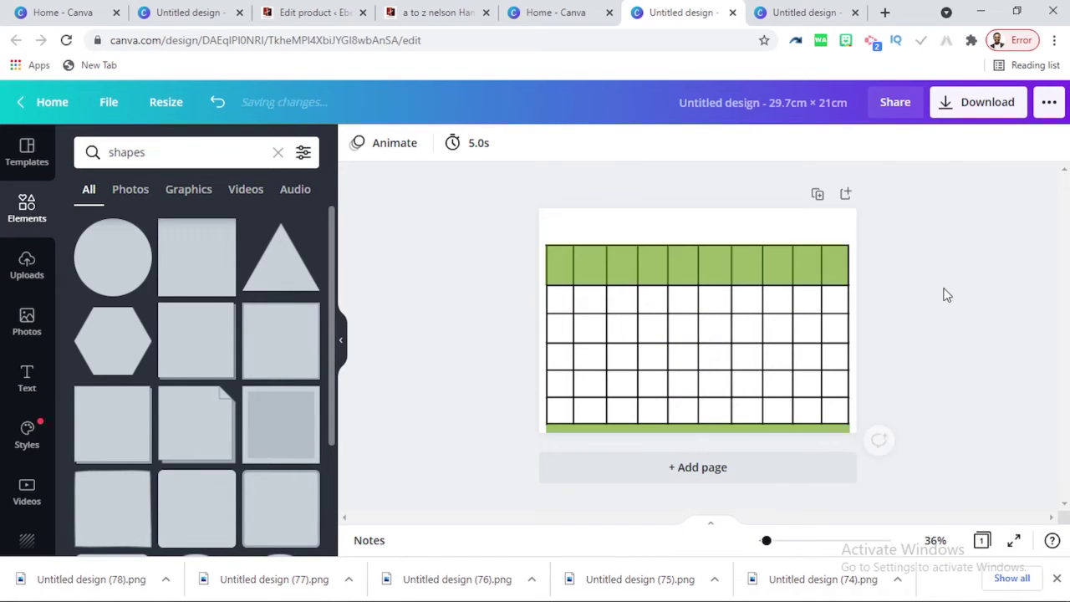
Add the red scissors logo from the uploads, shrink it and place it above the table's second column.
left_click(26, 264)
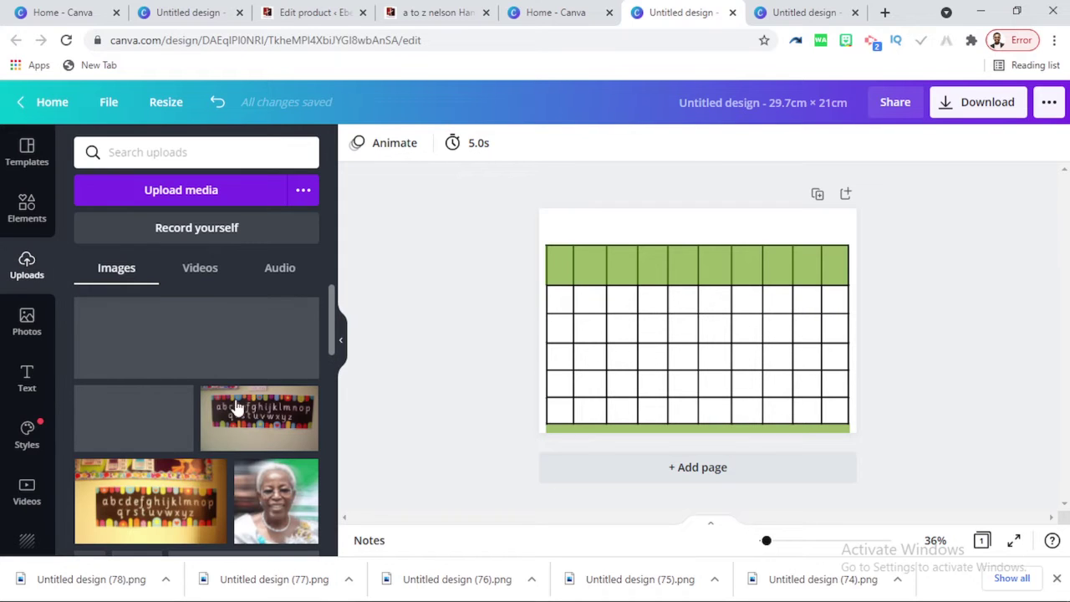
scroll(239, 413, "down", 5)
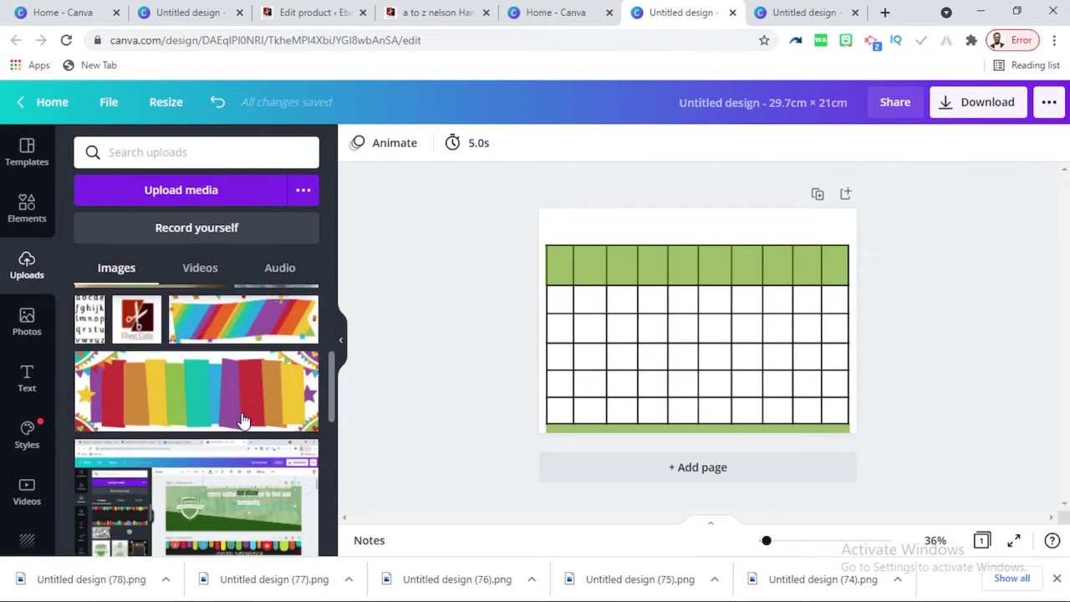
scroll(241, 418, "down", 2)
scroll(241, 421, "up", 4)
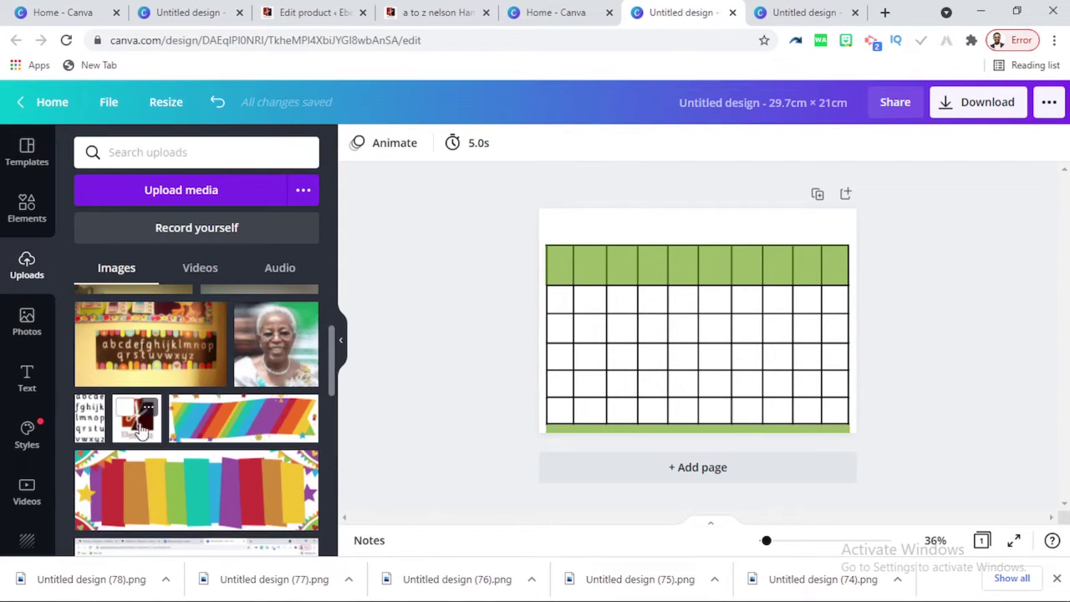
scroll(234, 442, "down", 5)
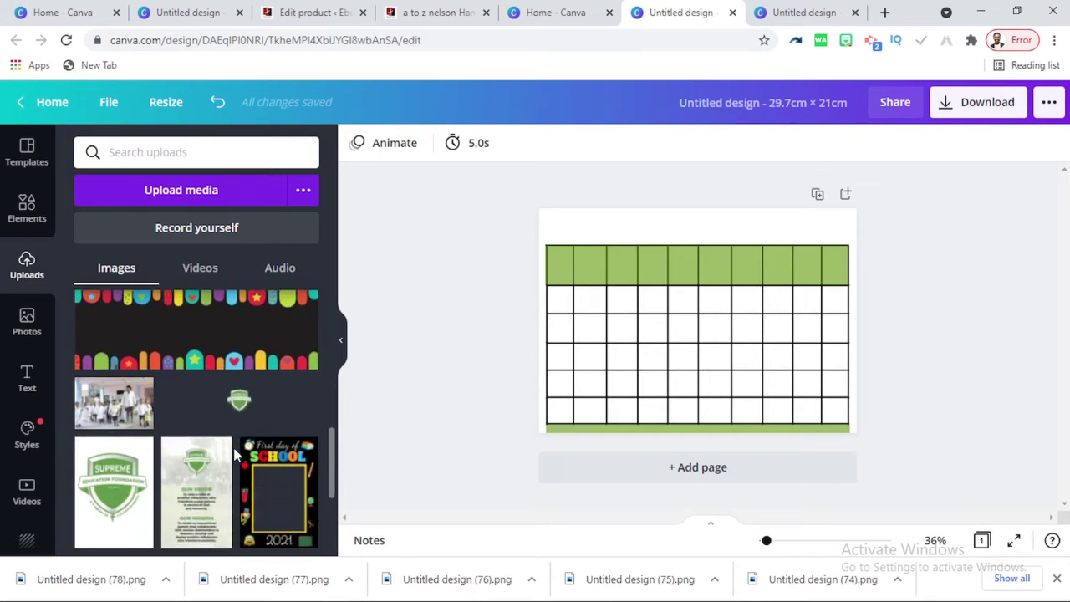
scroll(200, 443, "up", 5)
scroll(198, 443, "up", 2)
left_click(125, 496)
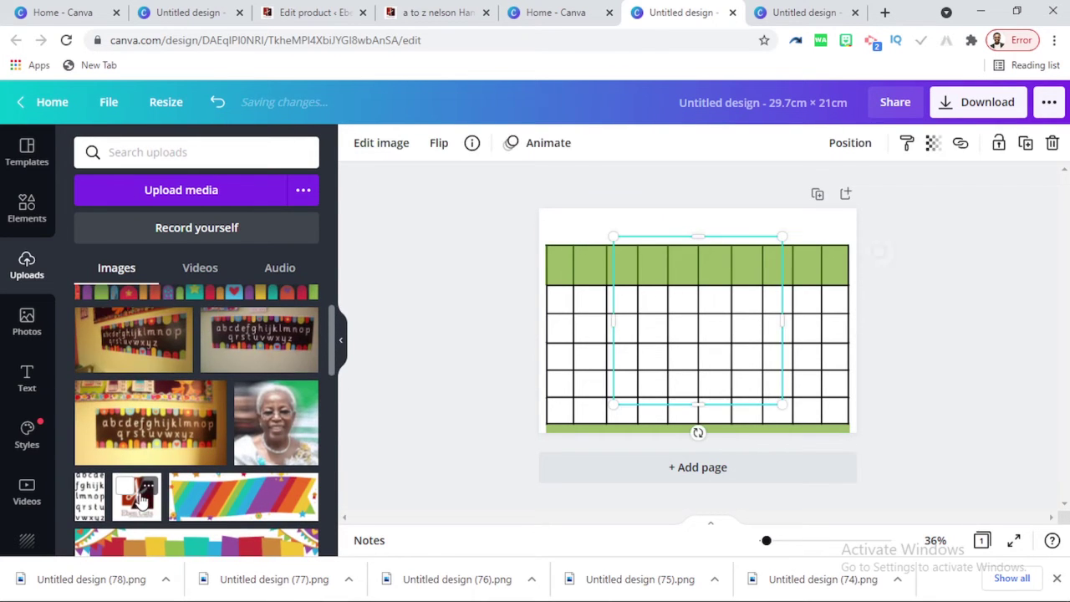
left_click_drag(781, 237, 648, 369)
left_click(394, 149)
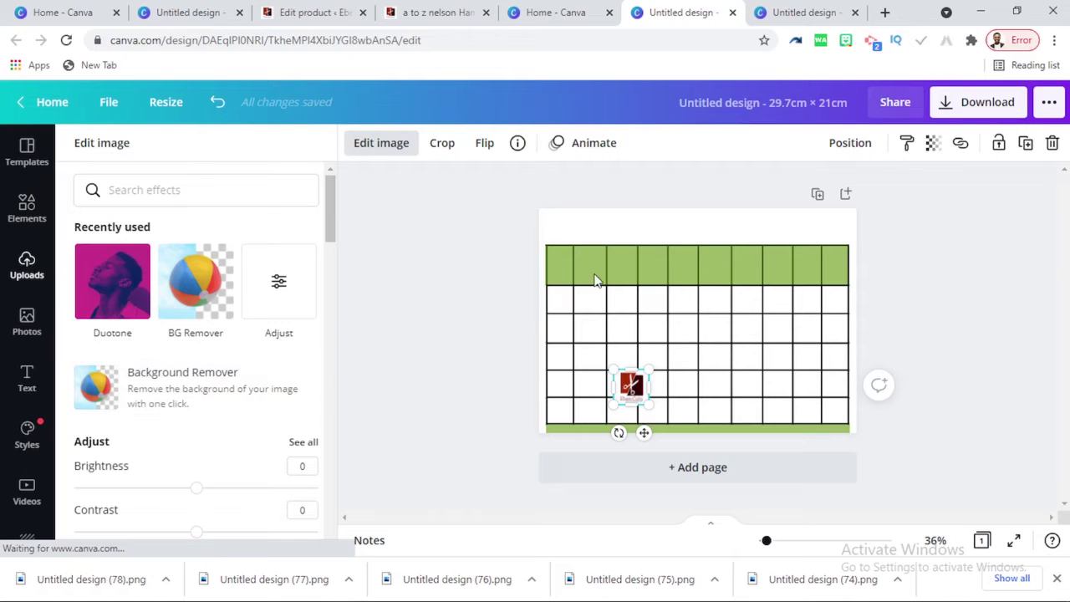
left_click_drag(594, 280, 589, 234)
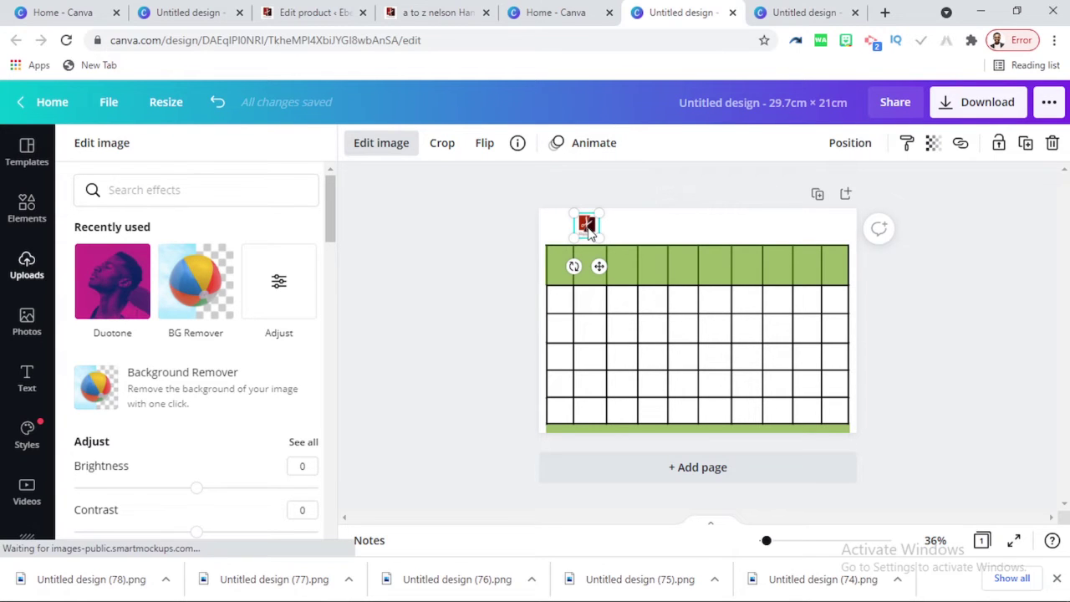
Search the elements for "monday" and fit the green Monday calendar icon into the first column's cell below the header.
left_click(25, 212)
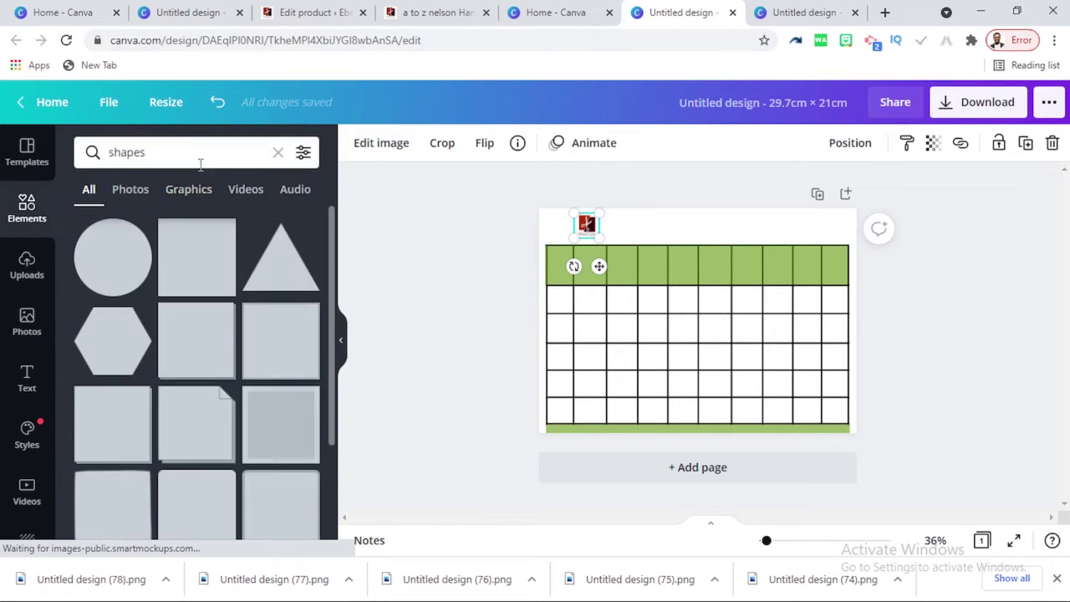
left_click(176, 153)
type("monday")
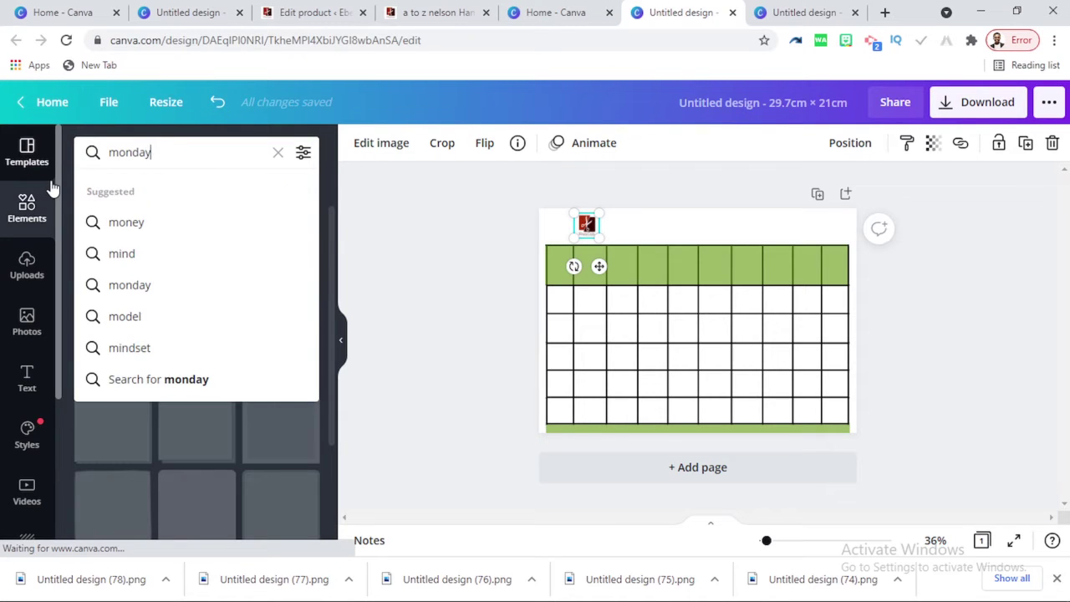
key("Return")
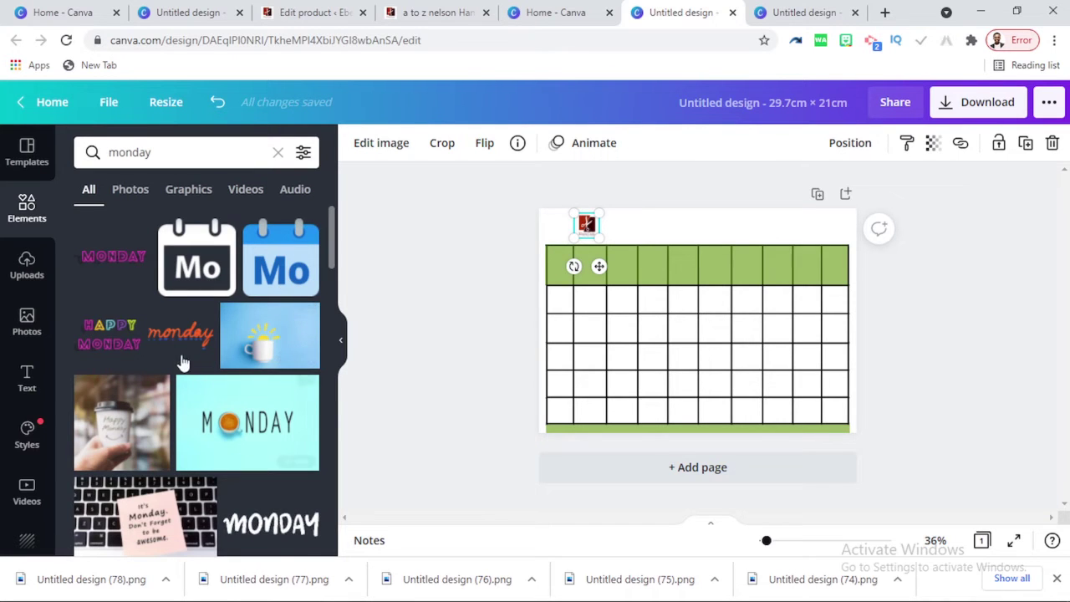
scroll(255, 454, "down", 2)
scroll(255, 453, "up", 2)
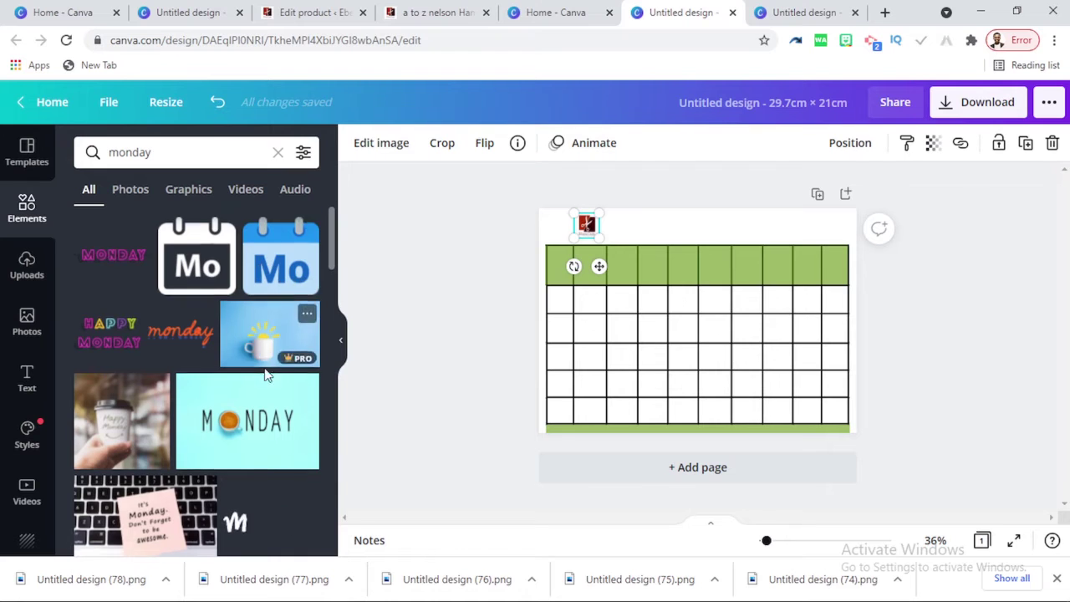
scroll(267, 372, "down", 5)
scroll(268, 376, "up", 3)
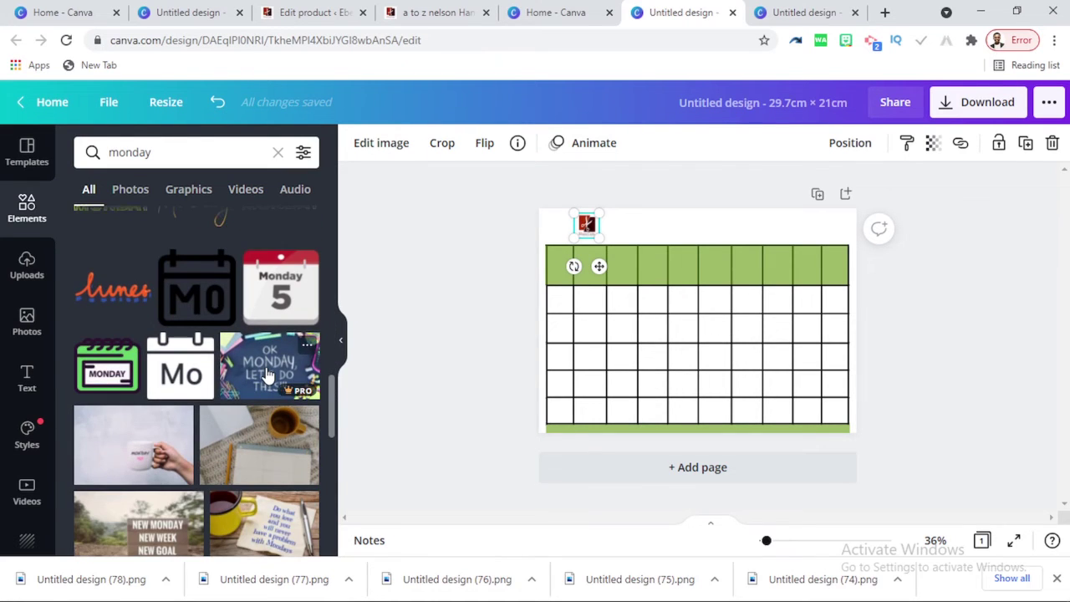
left_click(104, 372)
left_click_drag(753, 275, 559, 298)
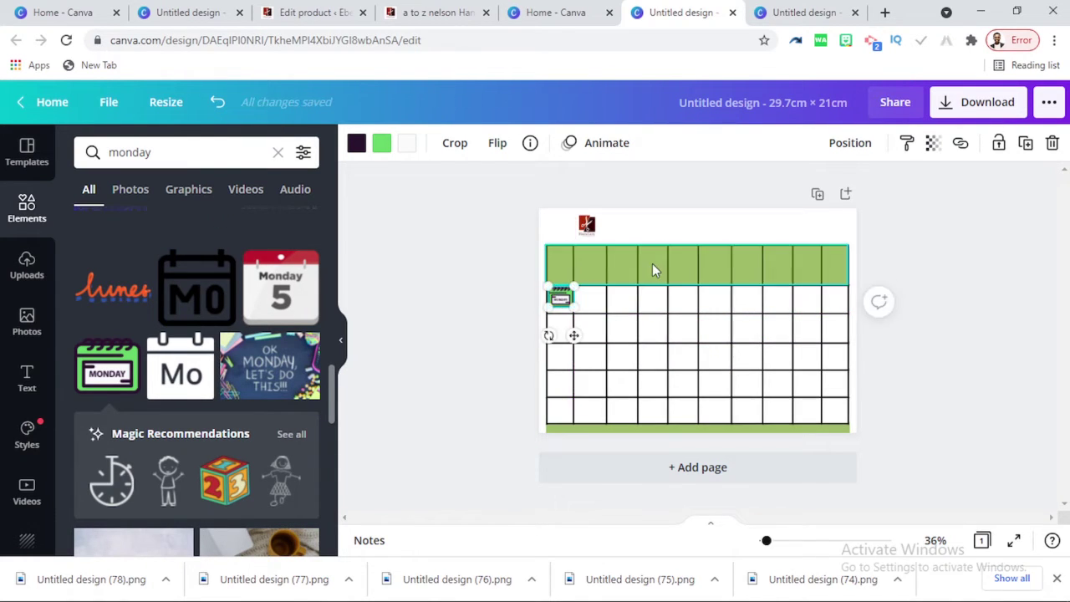
Search the elements for "tuesday" and browse for a calendar icon matching the Monday one.
left_click(135, 143)
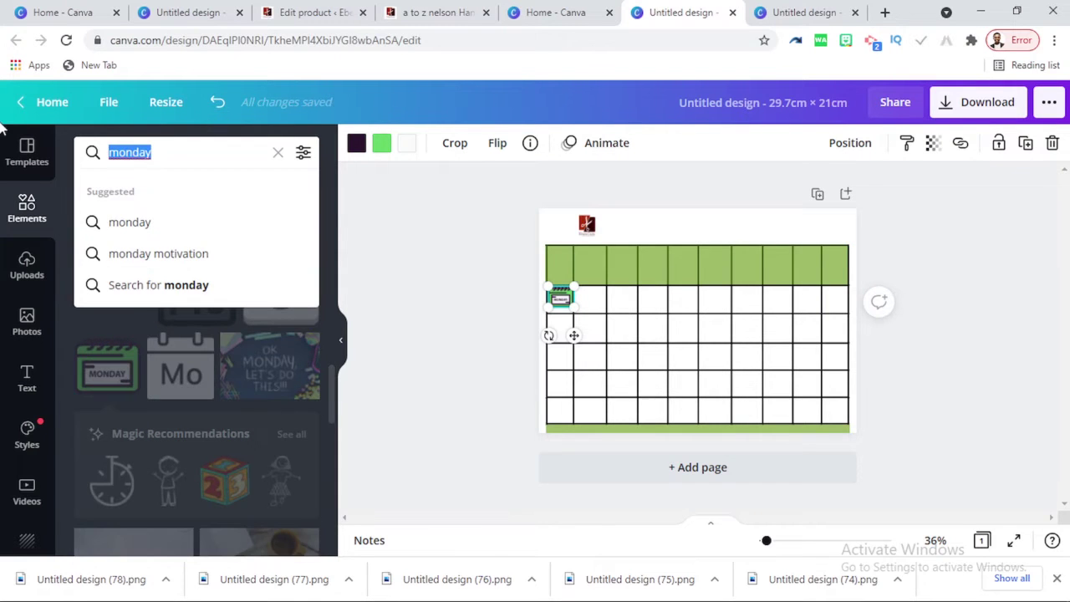
type("tuesday")
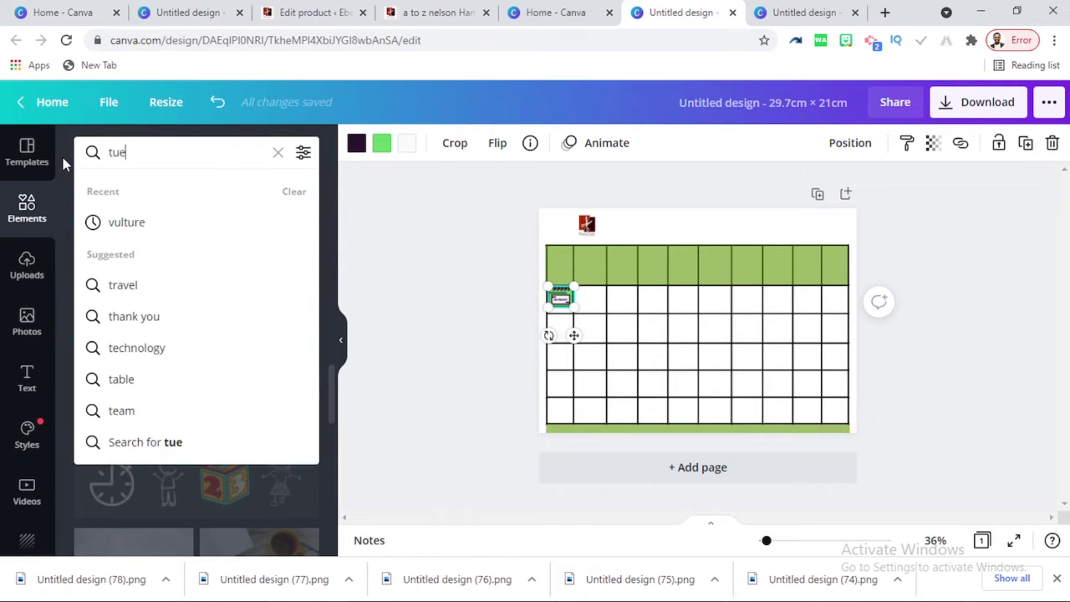
key("Return")
scroll(207, 411, "down", 3)
scroll(208, 412, "down", 7)
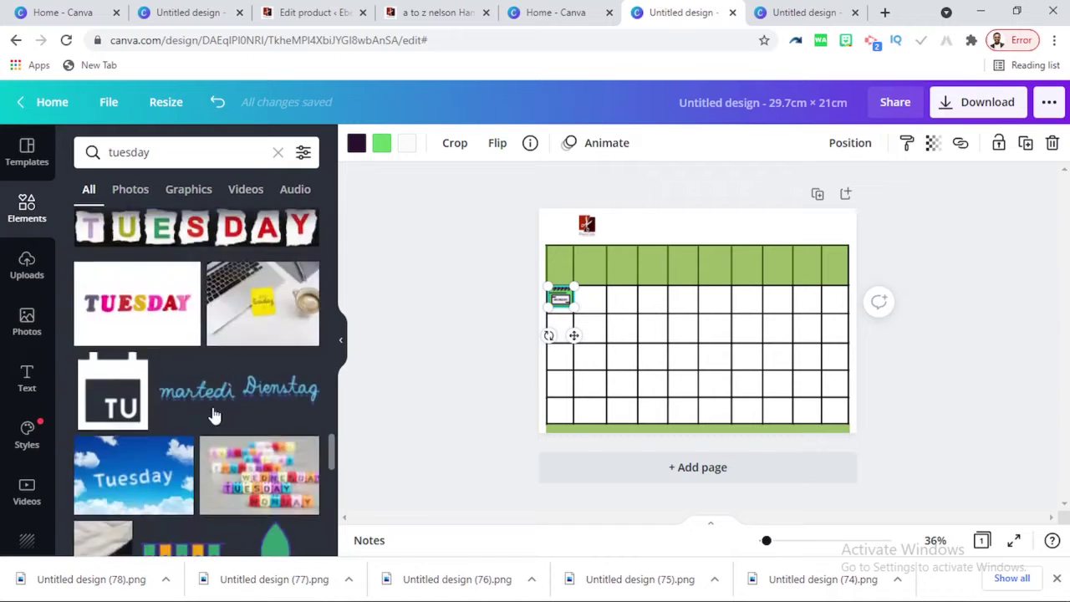
Search for "monday" again and browse the collection brand:BADl939VlbM for matching weekday icons.
left_click(203, 158)
left_click(202, 158)
left_click(105, 231)
scroll(208, 358, "down", 5)
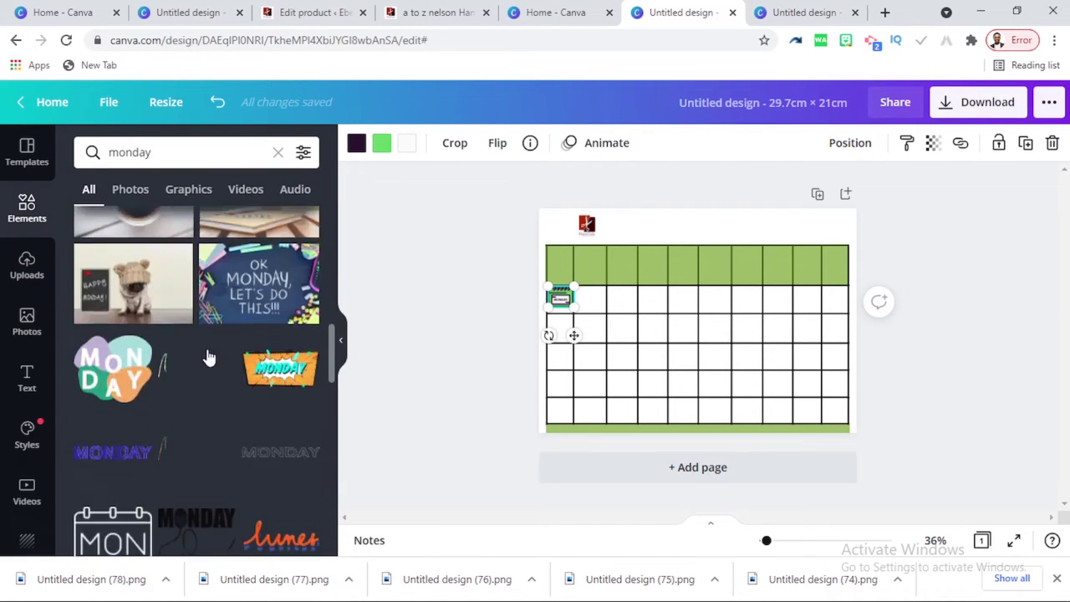
left_click(139, 255)
left_click(228, 134)
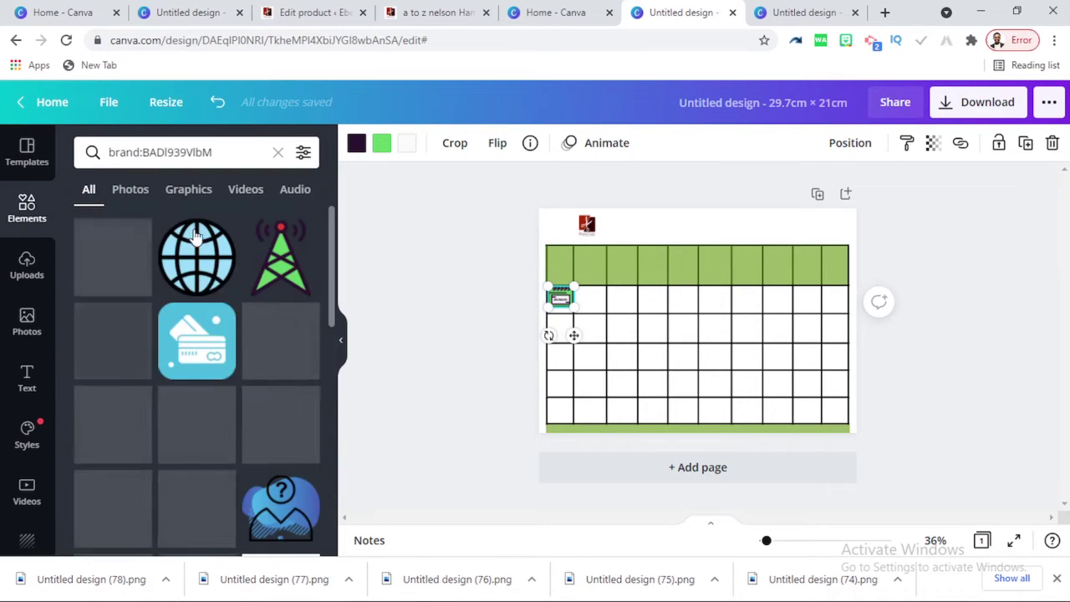
scroll(203, 377, "down", 10)
Search the elements for "tuesday" and fit the black TUE calendar icon into the cell below the Monday icon.
triple_click(224, 152)
type("tuesday")
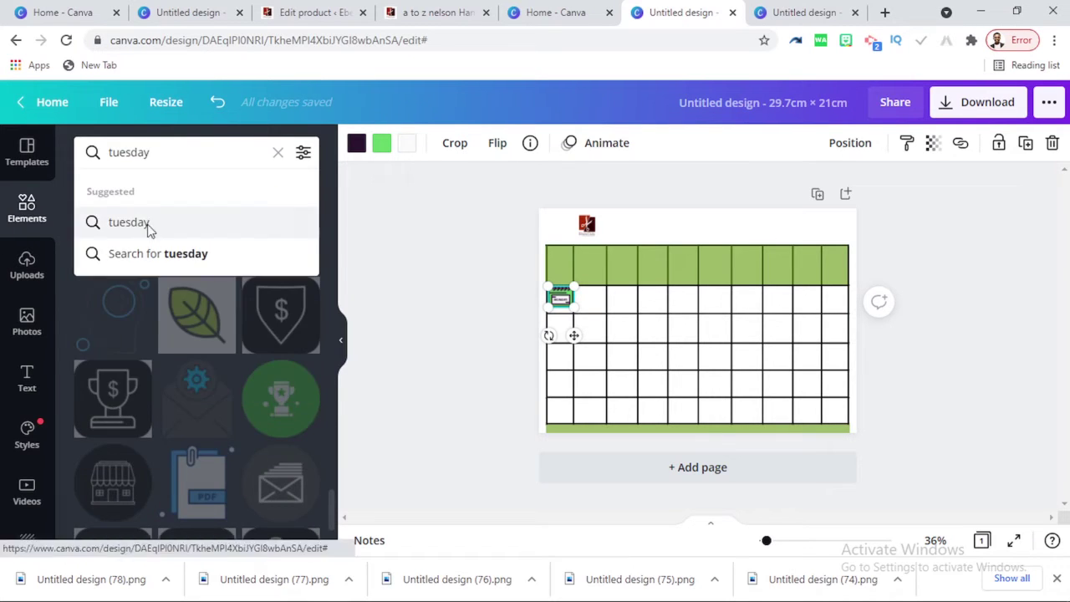
left_click(148, 222)
scroll(224, 408, "down", 3)
scroll(224, 409, "down", 10)
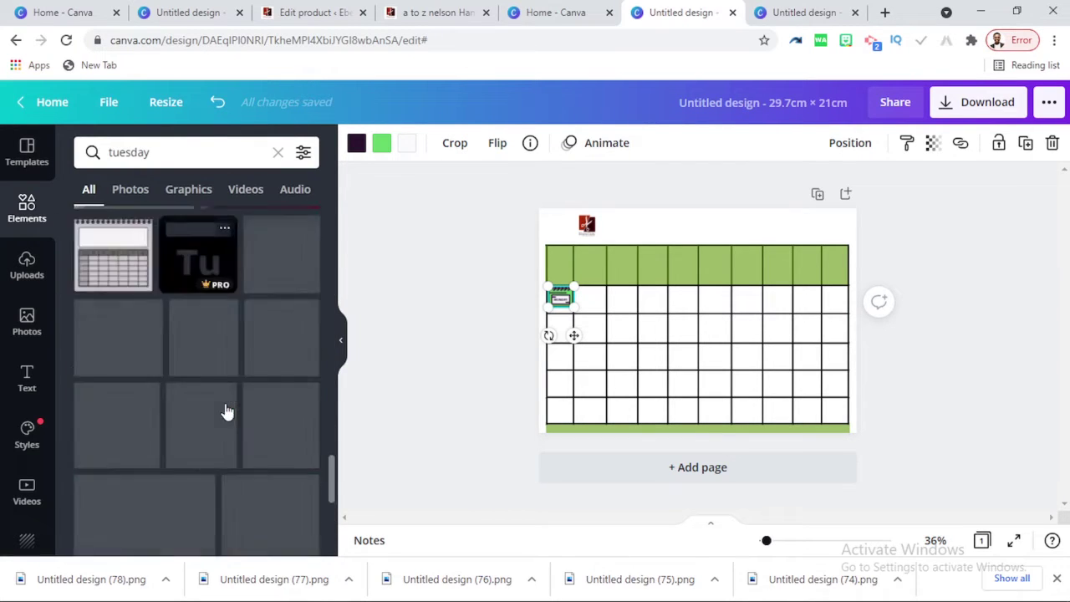
scroll(191, 378, "up", 3)
left_click(108, 394)
left_click_drag(742, 276, 677, 342)
left_click_drag(666, 354, 561, 330)
Search the elements for "wednesday" and look up more icons by icons8, the creator of a We calendar icon.
left_click_drag(176, 157, 46, 157)
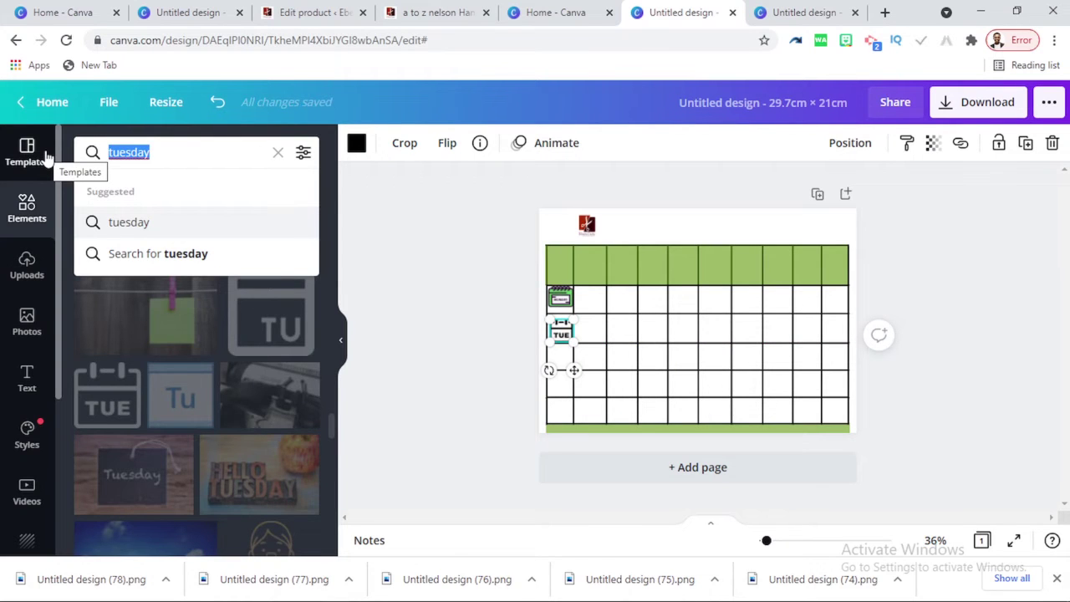
type("wednesday")
left_click(155, 221)
scroll(184, 382, "down", 5)
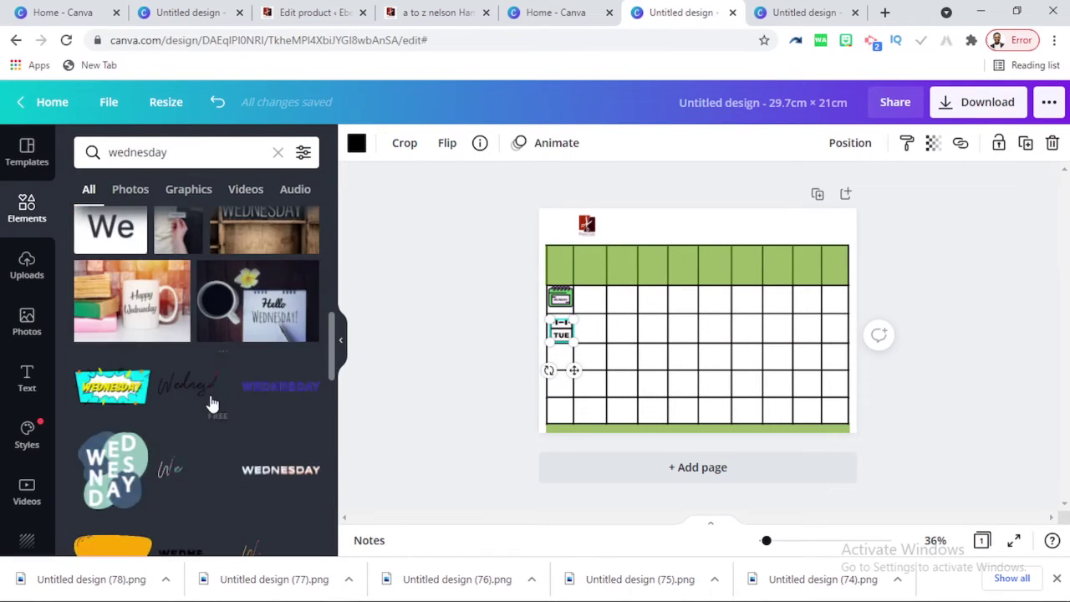
scroll(212, 405, "down", 5)
left_click(219, 372)
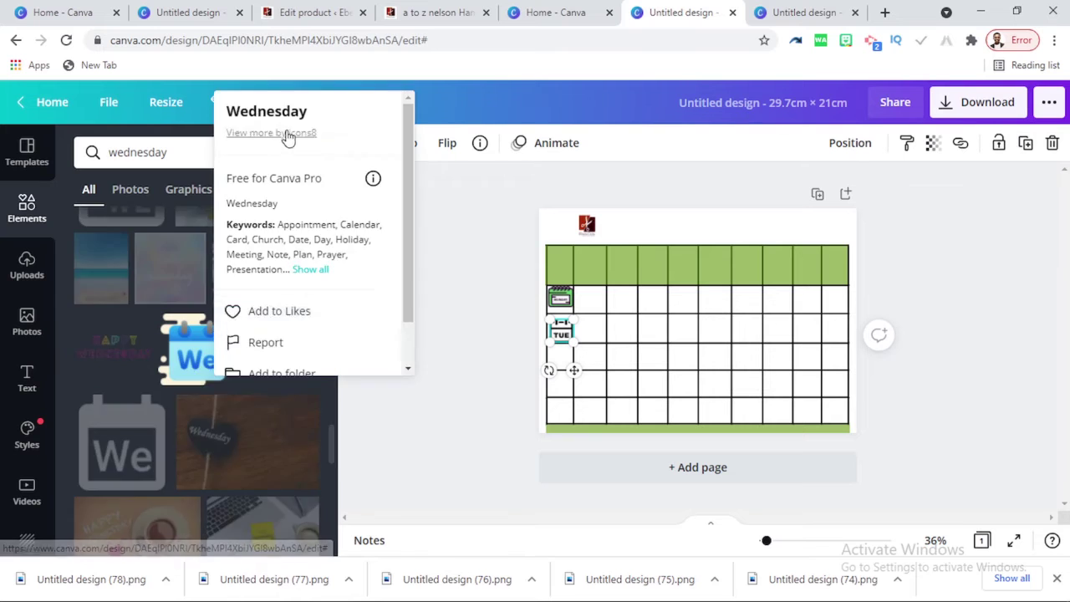
left_click(287, 134)
left_click(276, 153)
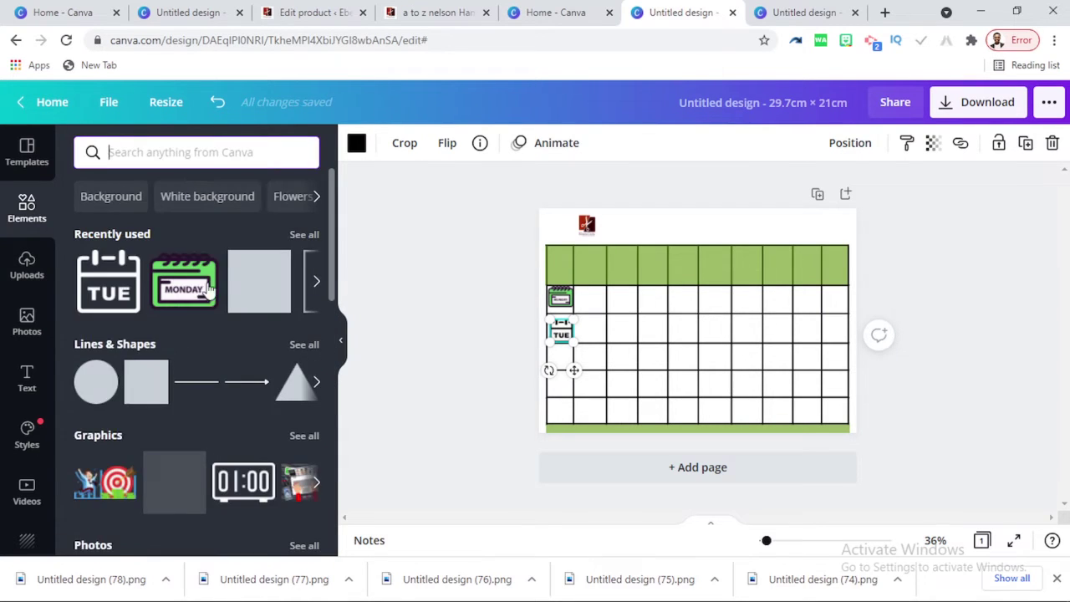
Search the elements for "wednesday" and fit the blue We calendar icon into the third weekday cell of the first column.
key("Escape")
left_click(194, 147)
type("wednesday")
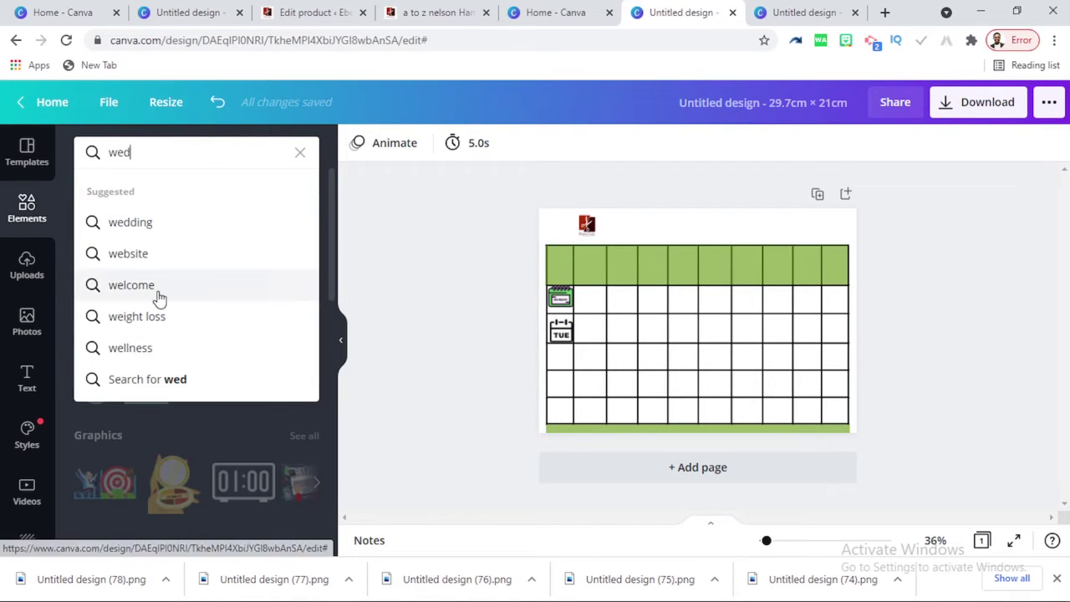
key("Return")
scroll(236, 471, "down", 5)
scroll(236, 465, "down", 7)
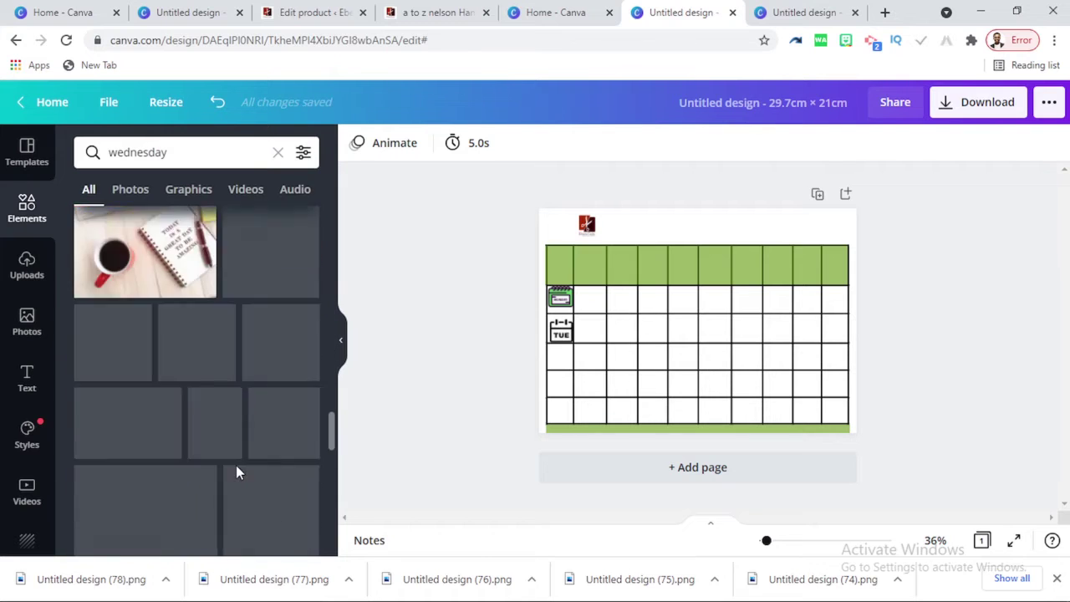
left_click(100, 269)
left_click_drag(748, 275, 678, 343)
Replace the green Monday and black TUE icons with the matching blue Mo and Tu calendar icons.
left_click(561, 330)
left_click(560, 298, "shift")
key("Delete")
left_click(112, 402)
left_click_drag(664, 354, 559, 299)
left_click(164, 398)
left_click_drag(748, 276, 560, 332)
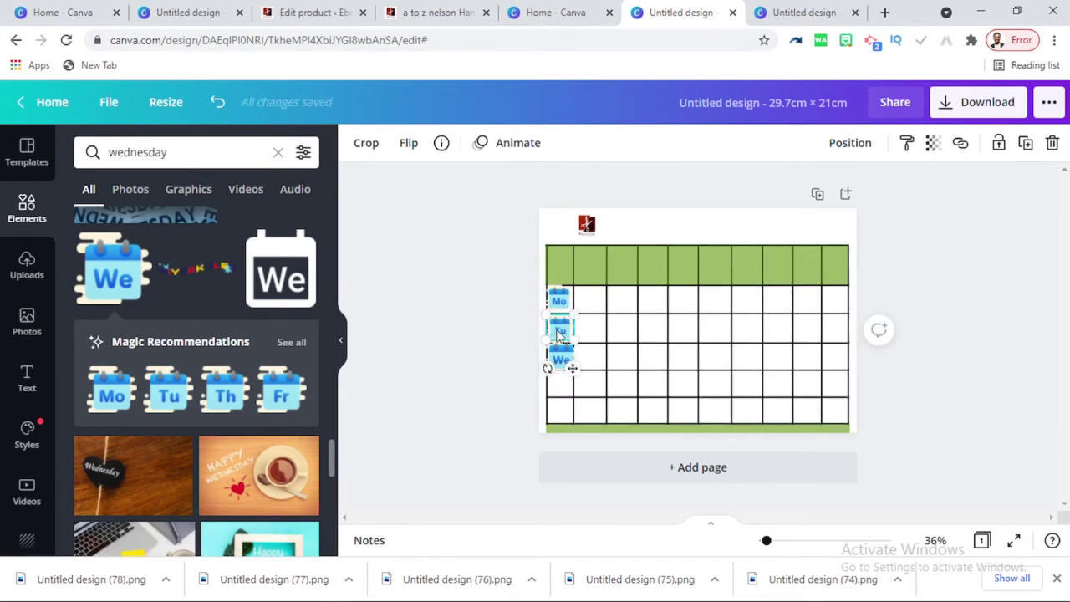
Add the matching blue Th and Fr calendar icons, shrunk to fit the two cells below the We icon.
left_click(224, 393)
left_click_drag(748, 275, 678, 343)
left_click_drag(664, 356, 558, 386)
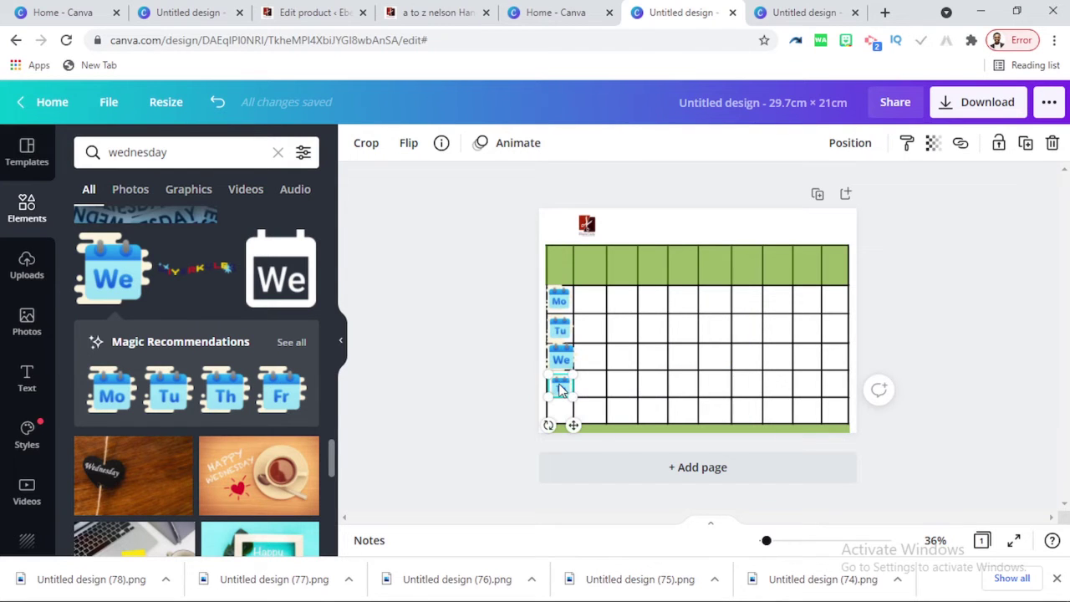
left_click(281, 395)
left_click_drag(748, 276, 678, 343)
left_click_drag(663, 356, 561, 408)
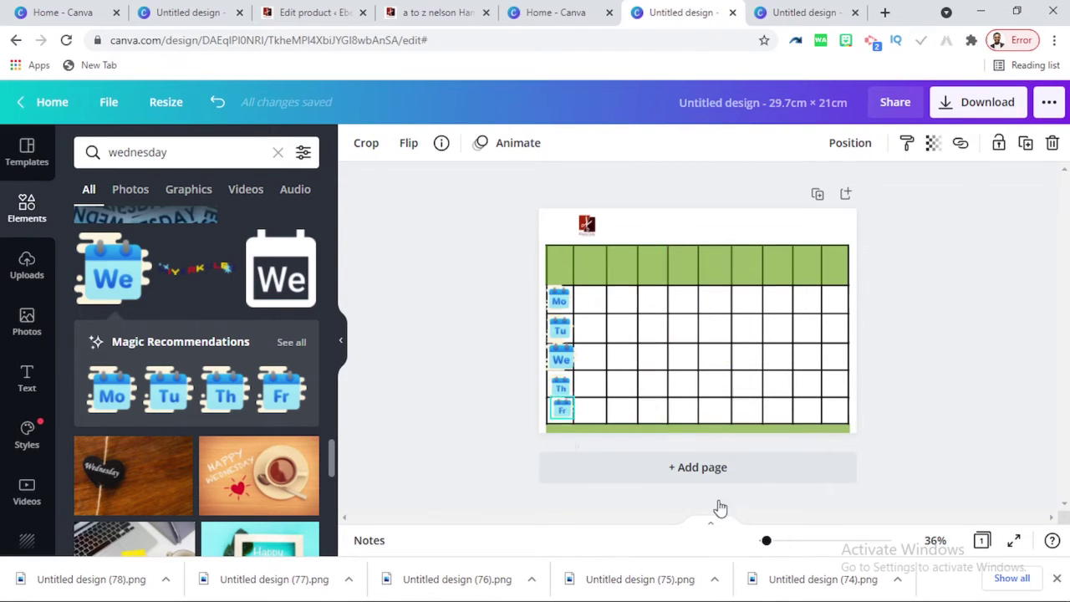
Adjust the size and position of the weekday calendar icons so each sits neatly in its first-column cell.
left_click_drag(767, 540, 775, 540)
left_click(441, 393)
left_click_drag(467, 361, 463, 369)
left_click(440, 451)
left_click_drag(440, 454, 437, 448)
left_click(444, 341)
left_click_drag(443, 490, 437, 490)
left_click(437, 443)
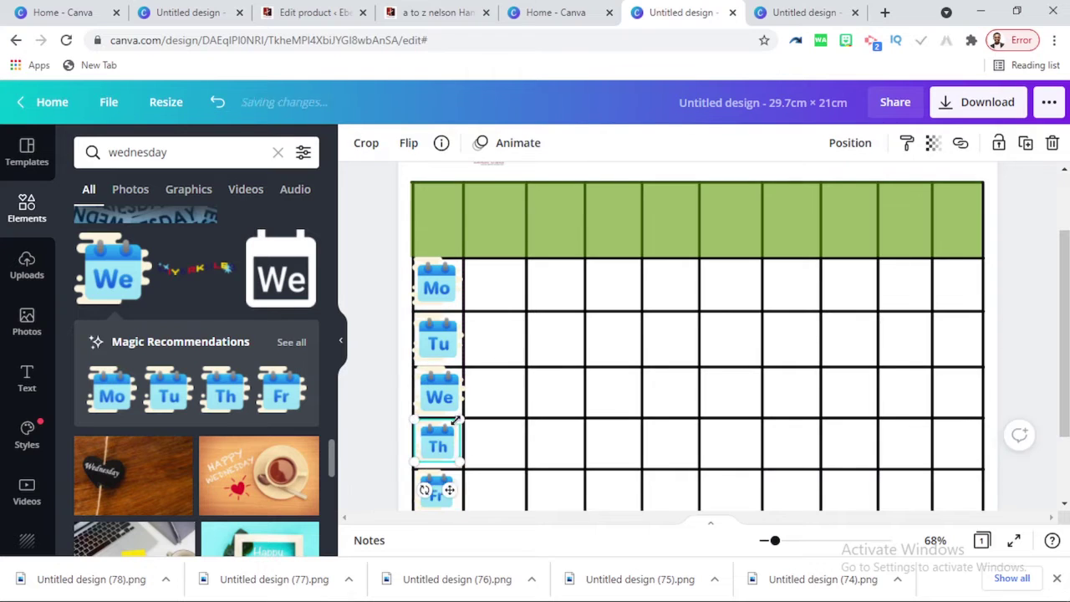
left_click_drag(458, 423, 463, 418)
left_click_drag(1066, 309, 1066, 356)
left_click(435, 422)
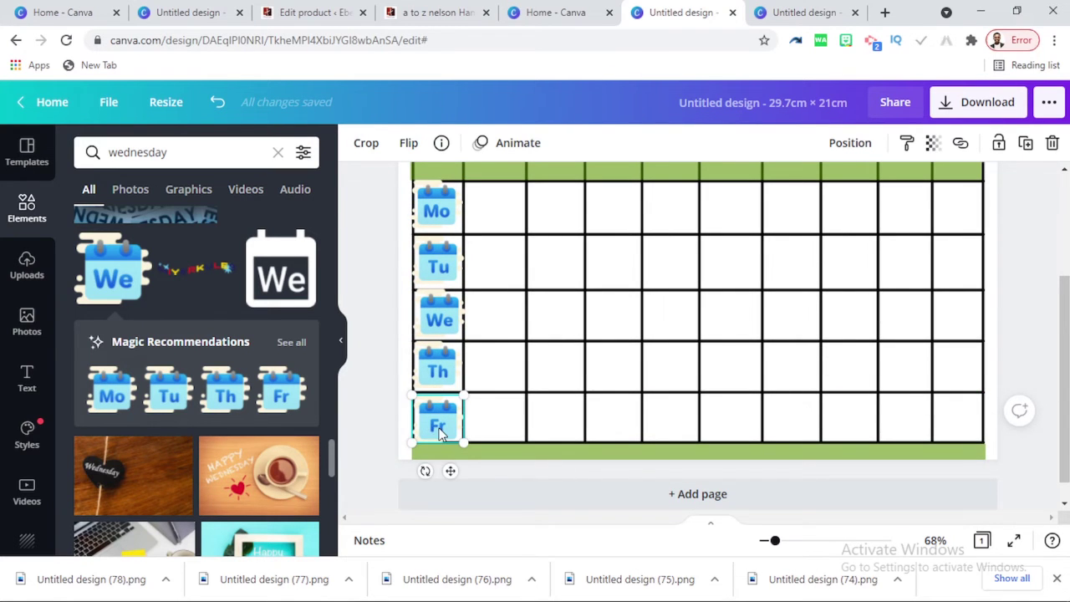
left_click_drag(774, 540, 767, 540)
Try a light pink fill on the green header band.
left_click(535, 242)
left_click(356, 142)
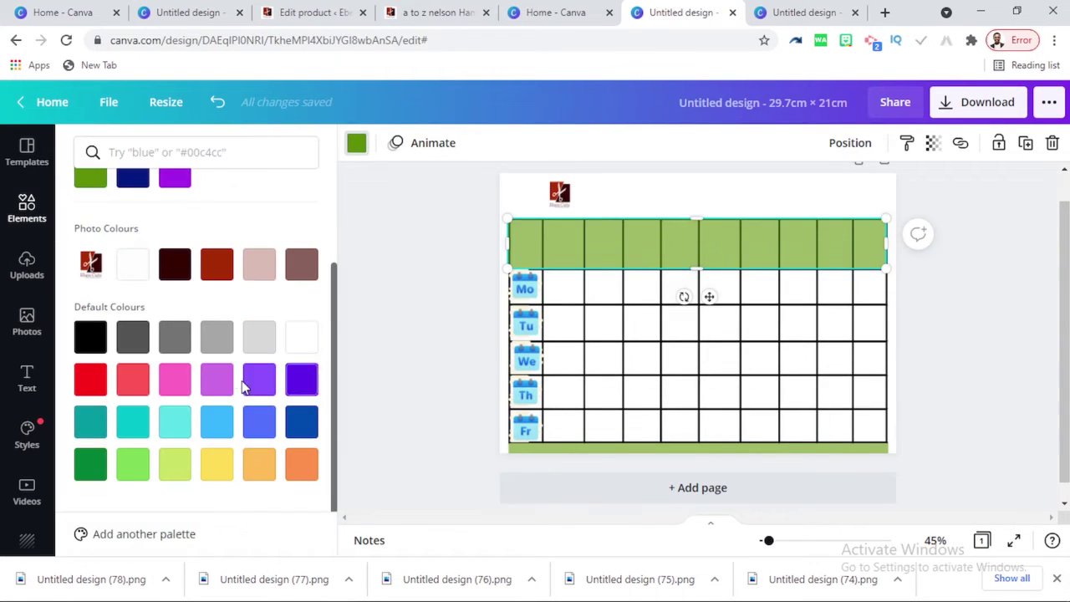
left_click(259, 264)
key("ctrl+z")
left_click(1011, 326)
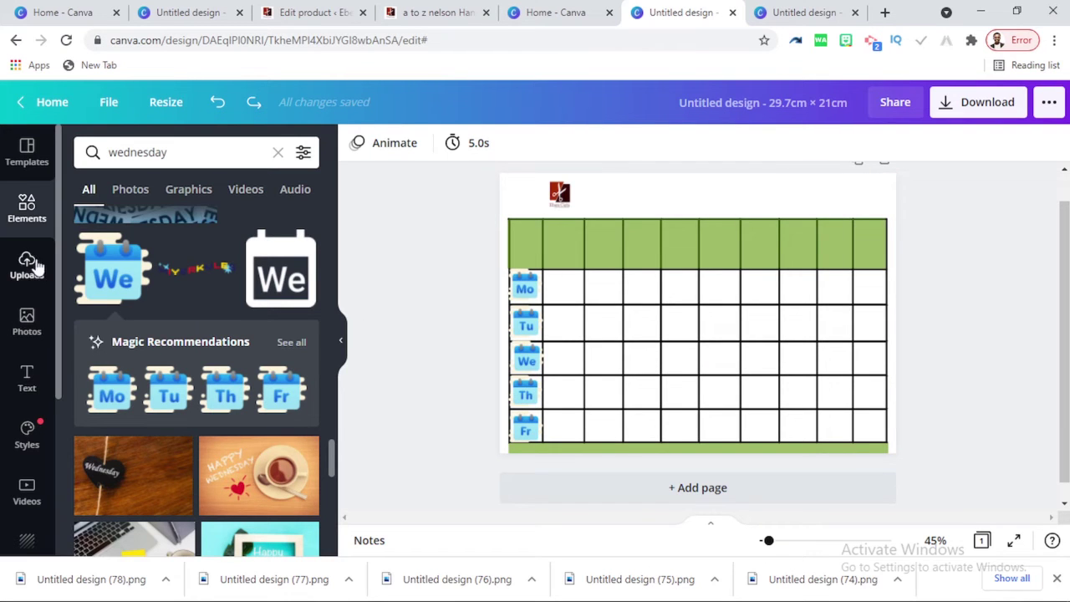
Add a heading text box to the page and replace its placeholder with the start time 8;00.
left_click(26, 377)
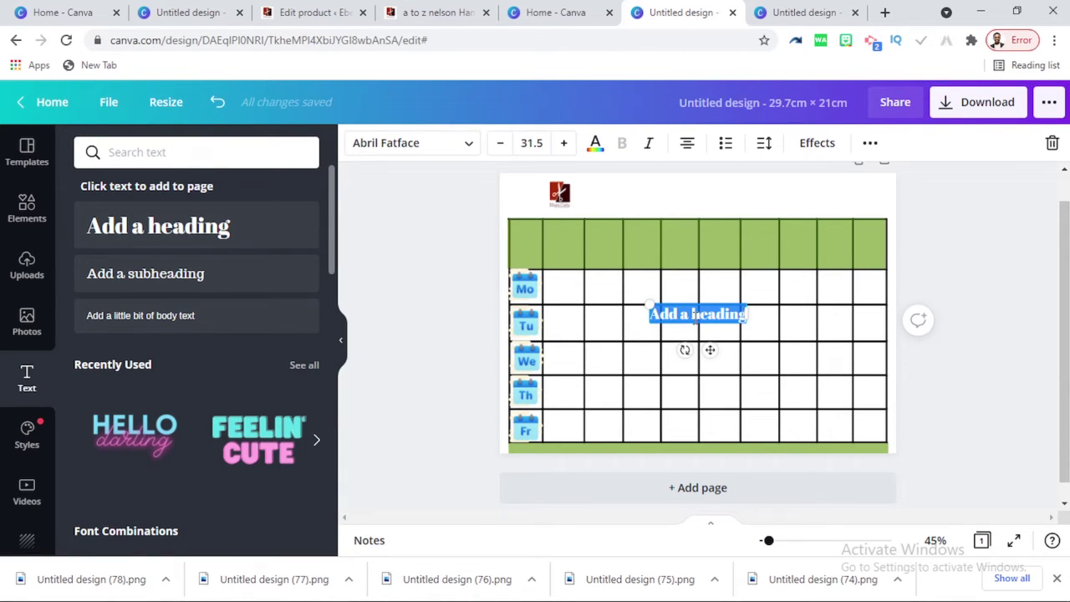
key("BackSpace")
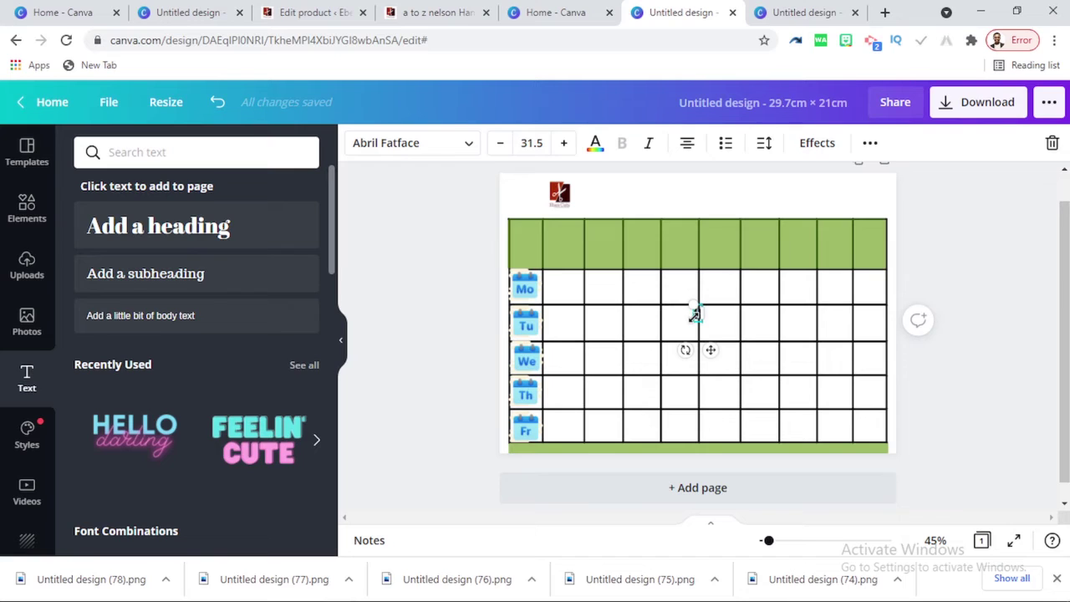
type("8:00")
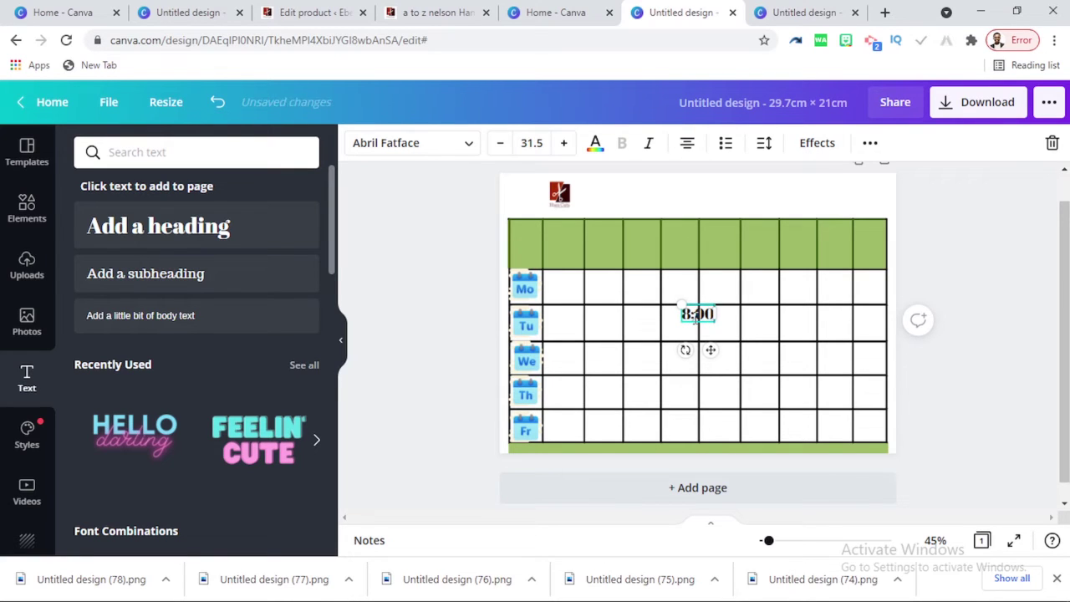
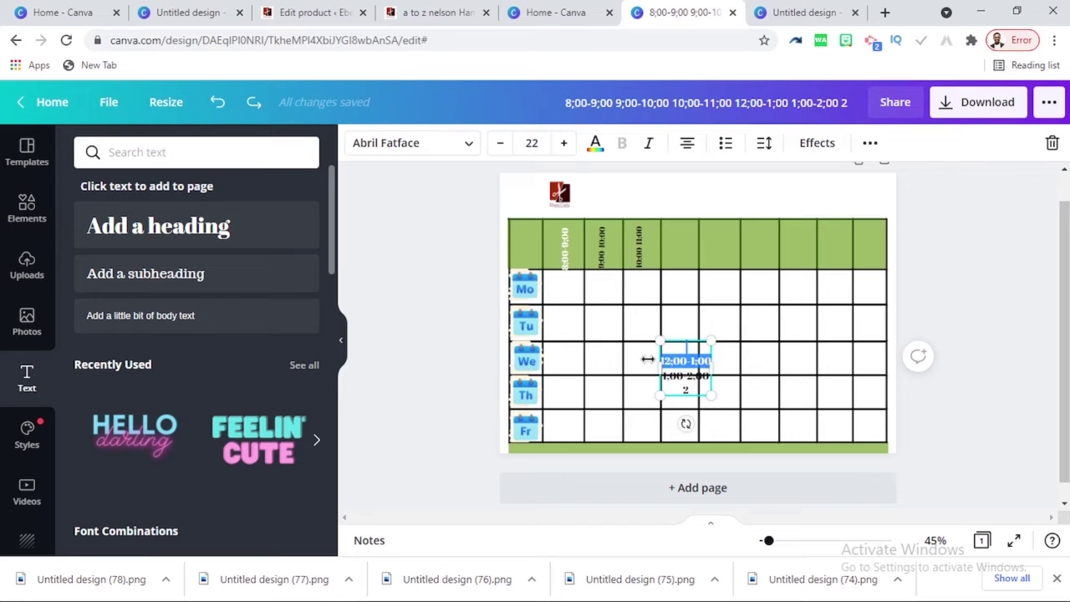
Copy the 10;00-11;00 label into the next header cell, change it to 11;30-12;00 and colour it white.
left_click_drag(640, 247, 680, 247, "alt")
left_click(679, 248)
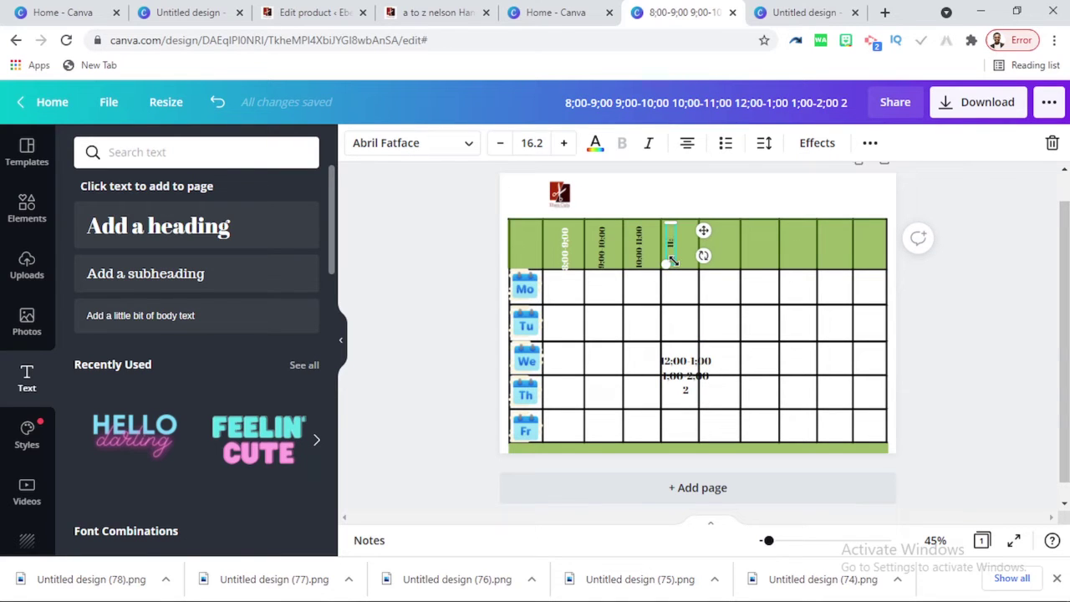
left_click(595, 143)
left_click(213, 224)
Colour the 9;00-10;00 and 10;00-11;00 header labels white.
left_click(601, 246)
left_click(595, 142)
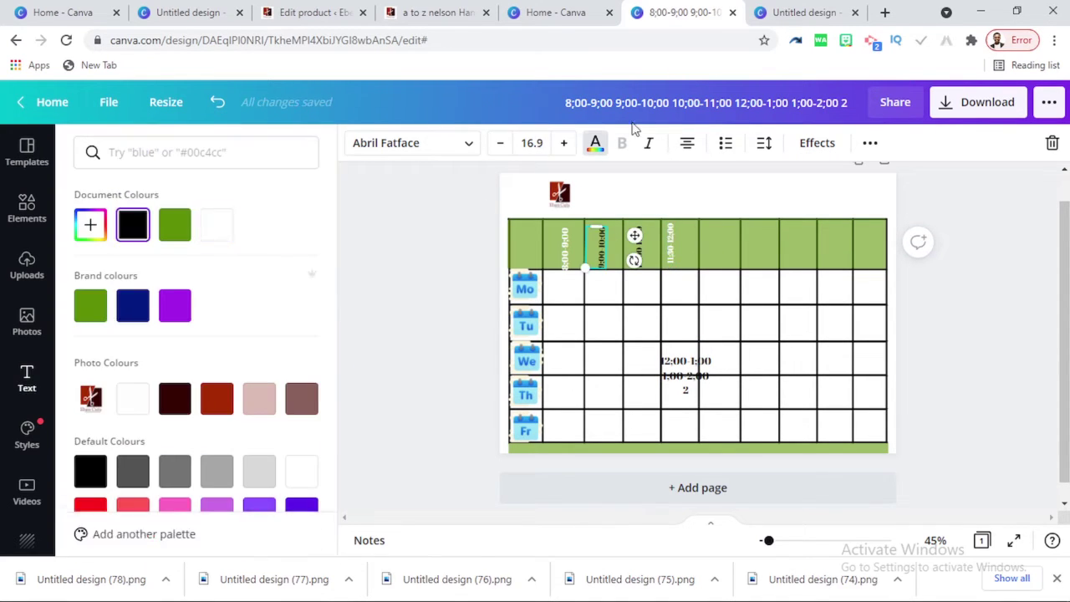
left_click(651, 246)
left_click(595, 143)
left_click(213, 224)
left_click(601, 248)
left_click(595, 148)
left_click(213, 224)
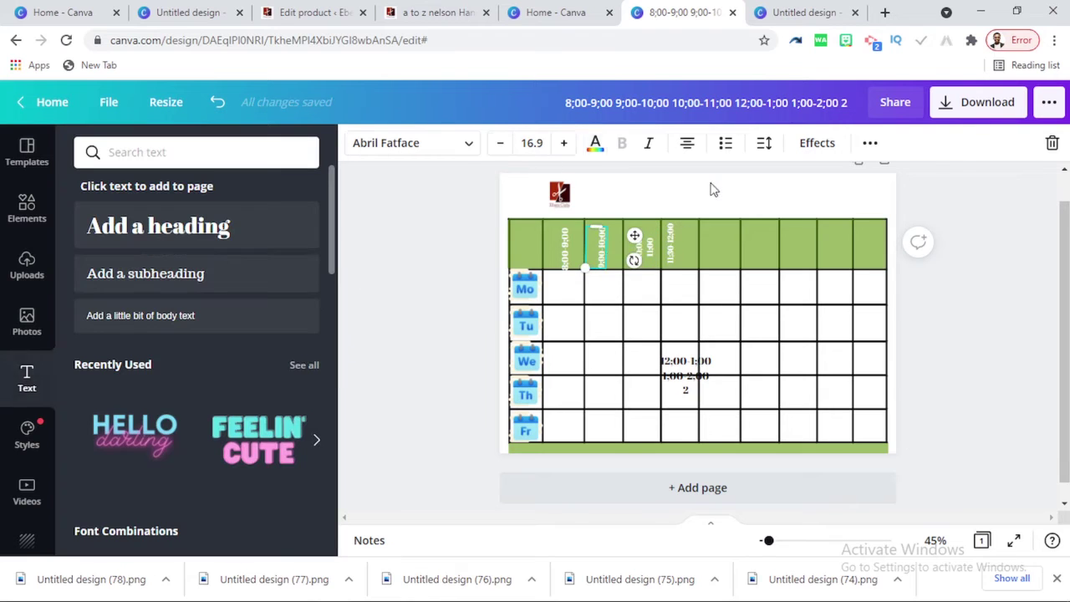
Reposition the time labels within their header cells and shrink the 10;00-11;00 label.
left_click_drag(566, 251, 559, 245)
left_click(647, 247)
left_click_drag(644, 224, 716, 244)
left_click(687, 244)
left_click(680, 366)
Try a duplicate of the 11;30-12;00 label with new text in the next header cell.
left_click(682, 245)
key("ctrl+d")
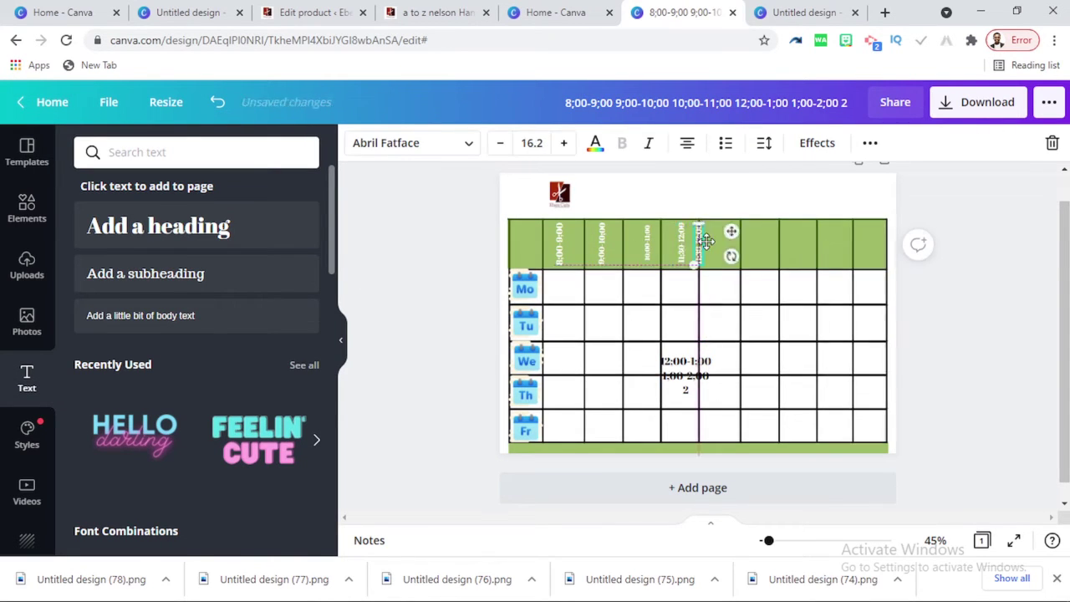
triple_click(715, 244)
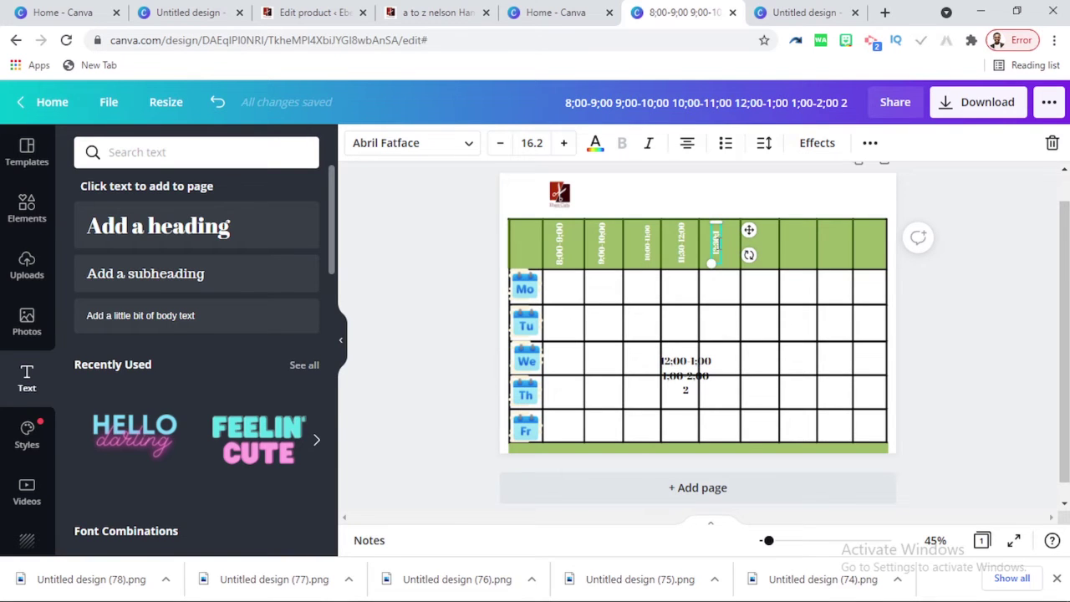
key("Delete")
Search the elements for "shapes" and place a square as a translucent turquoise band over the blank column after 11;30-12;00.
left_click(26, 205)
type("shapes")
key("Return")
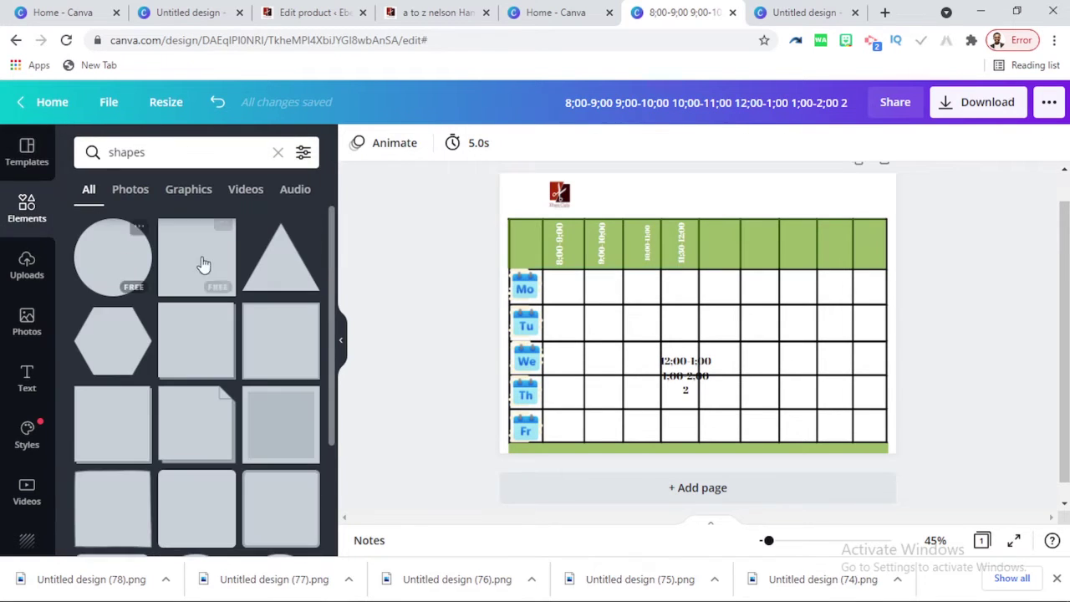
left_click_drag(203, 264, 711, 290)
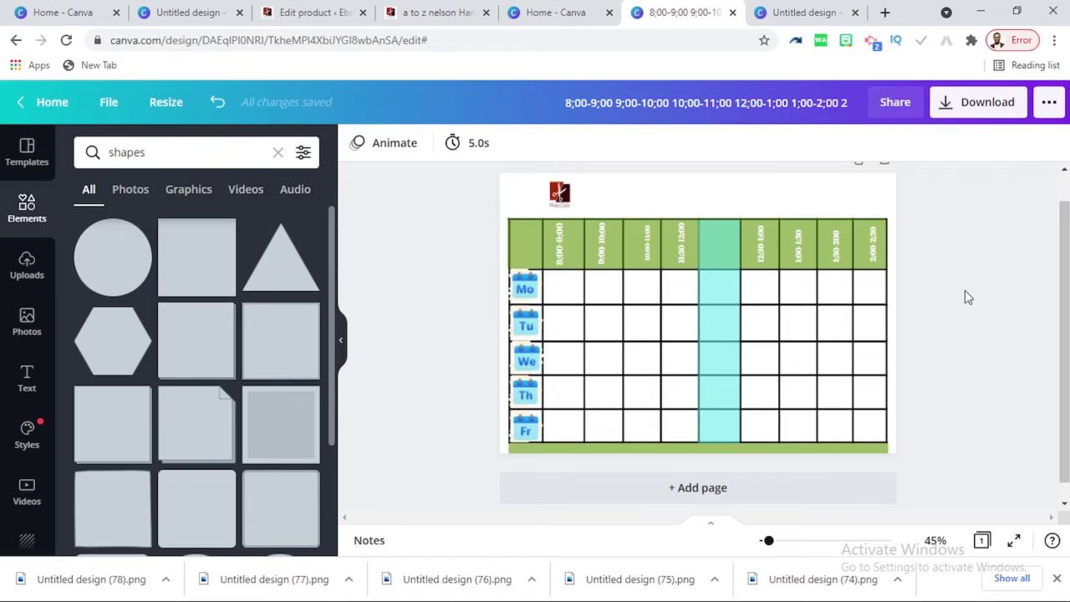
left_click(716, 298)
left_click(717, 292)
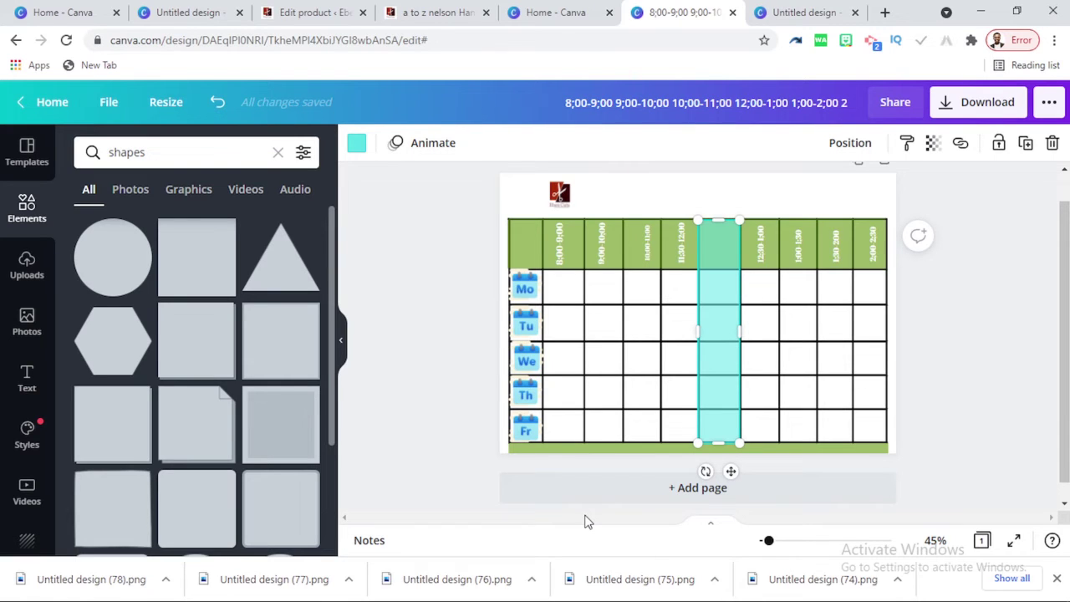
Search the elements for "maths" and place small copies of the four-operations icon in one lesson cell per weekday.
left_click(125, 152)
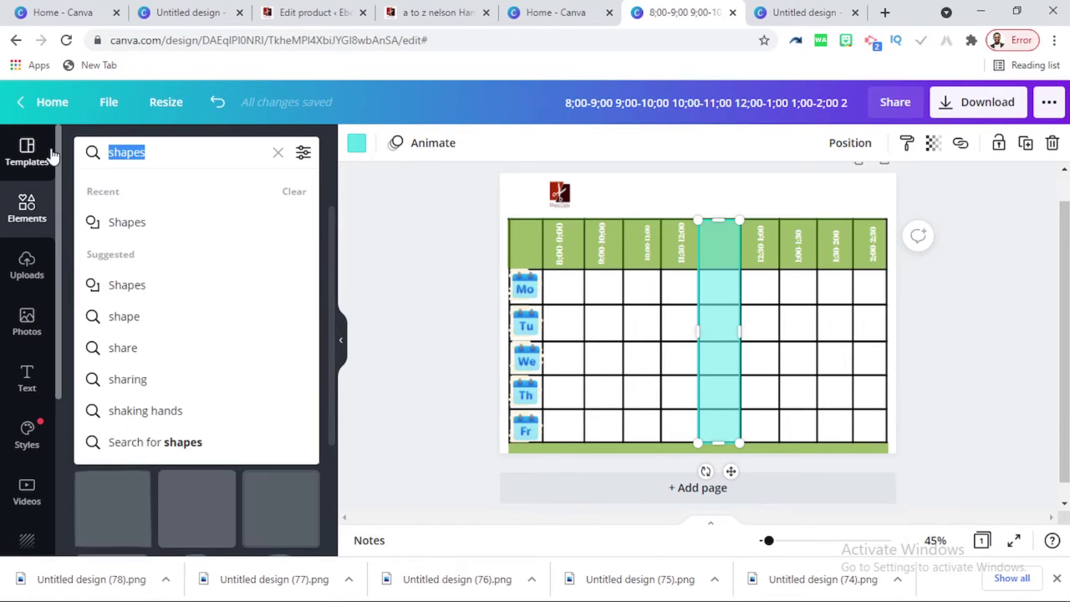
type("maths")
right_click(52, 153)
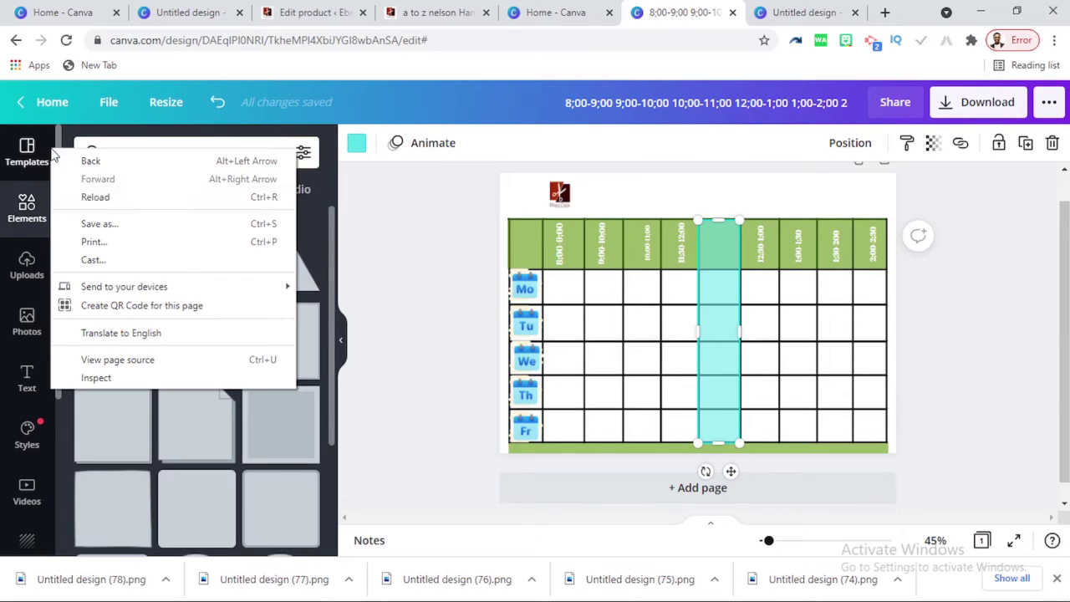
left_click(375, 208)
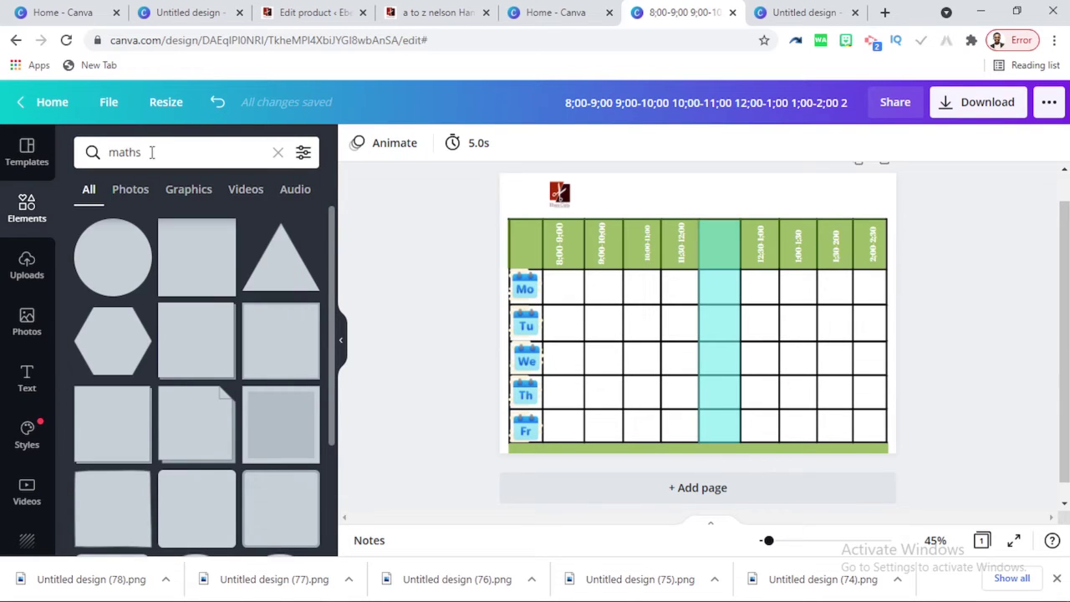
left_click(151, 152)
left_click(132, 247)
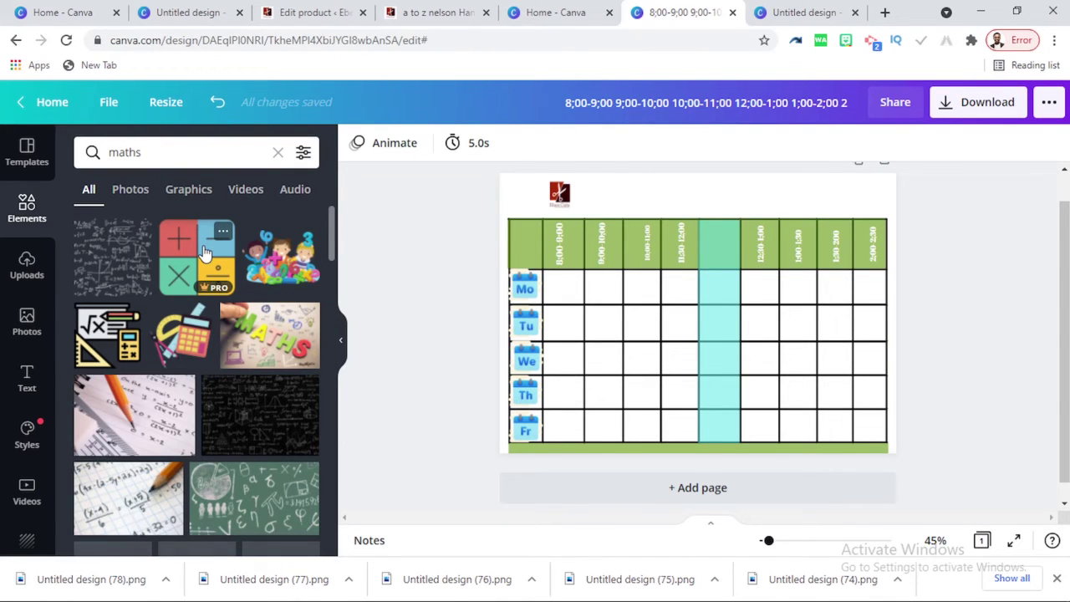
left_click(234, 255)
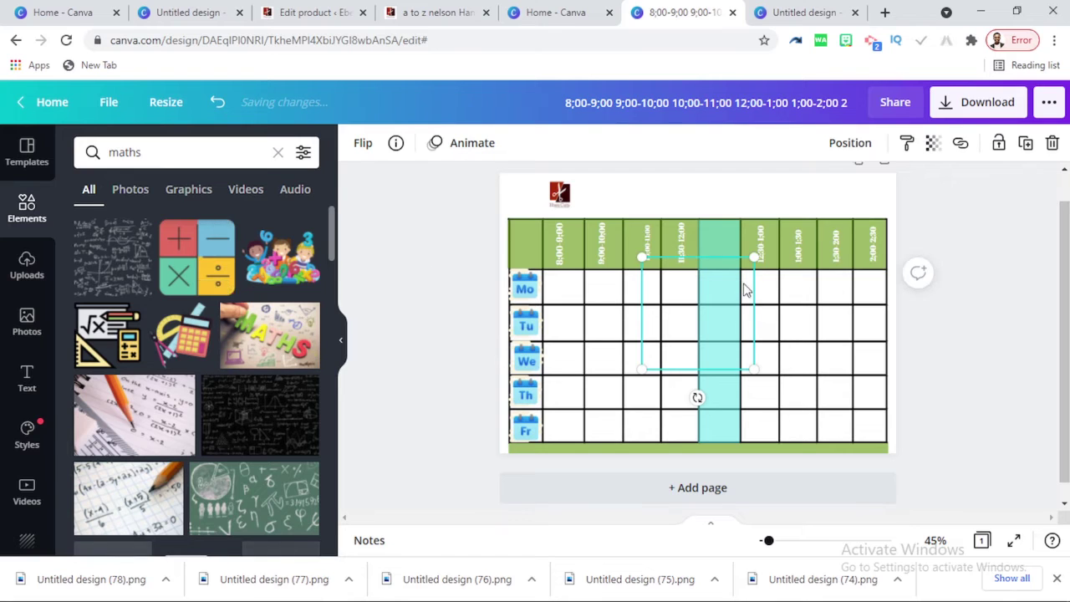
left_click_drag(752, 251, 687, 434)
key("ctrl+d")
Search the elements for "english" and look through the results for a subject icon.
left_click(239, 154)
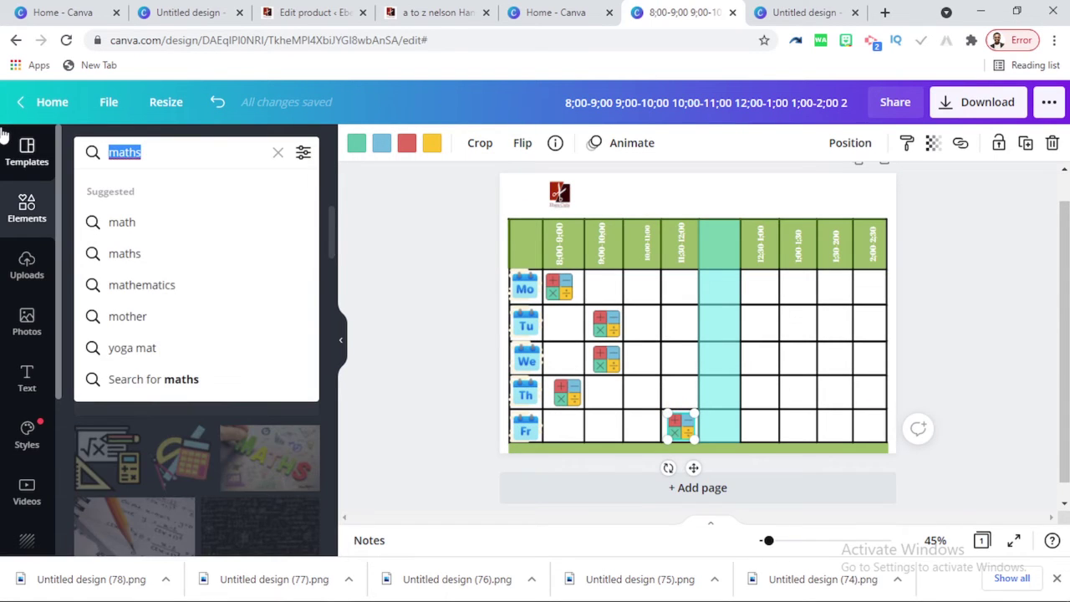
type("eng")
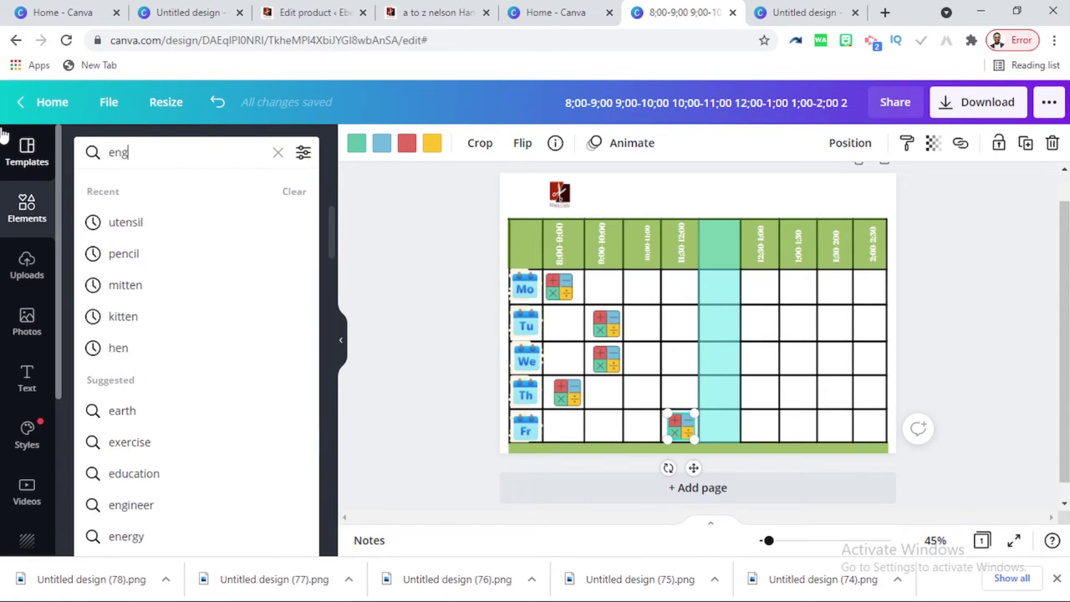
type("lish")
key("Return")
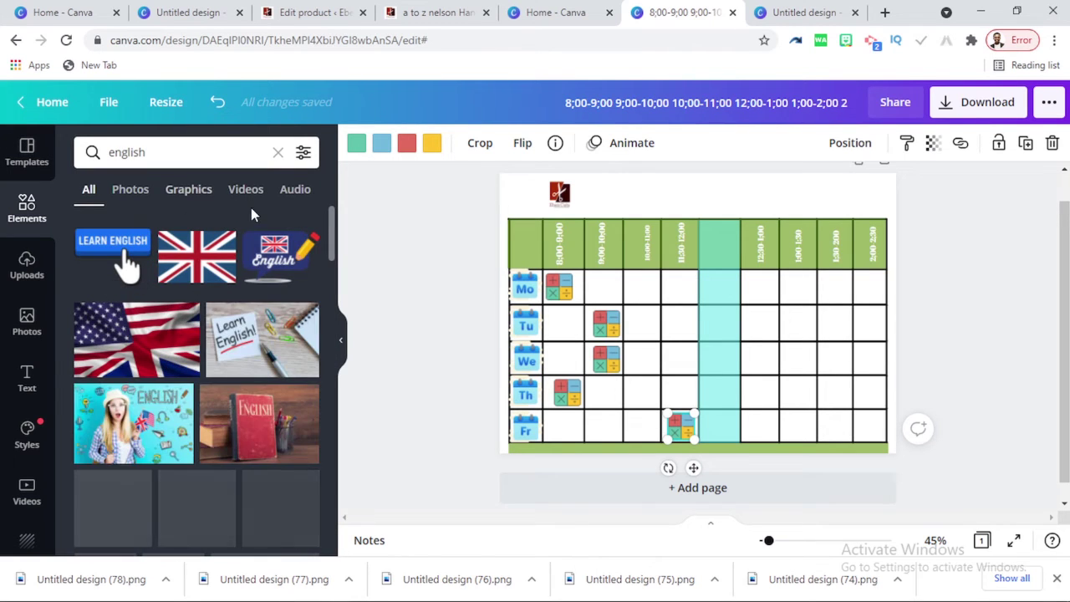
scroll(238, 380, "down", 10)
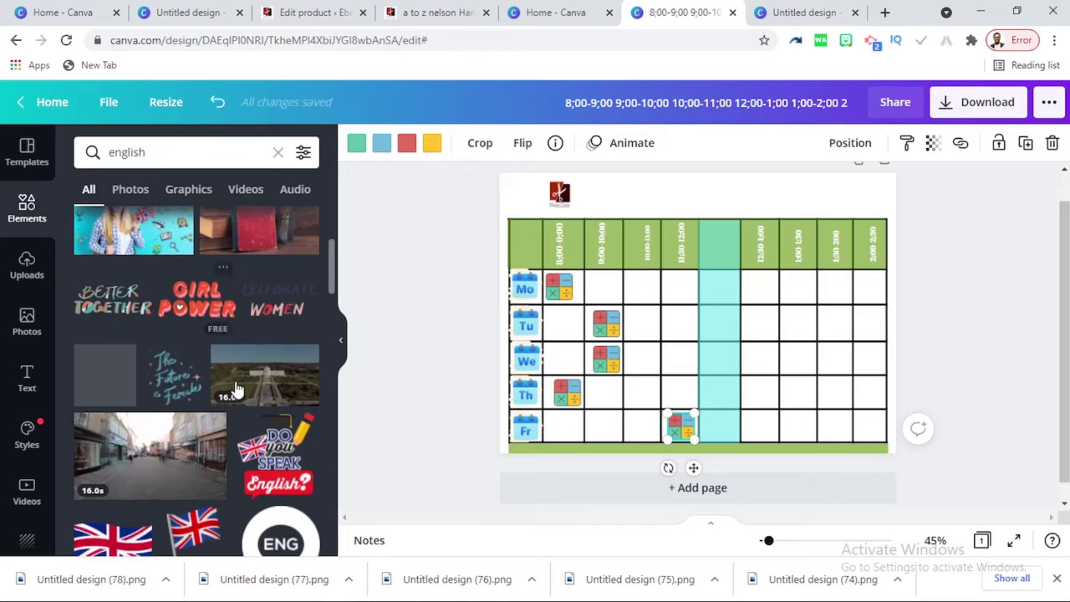
scroll(238, 374, "down", 10)
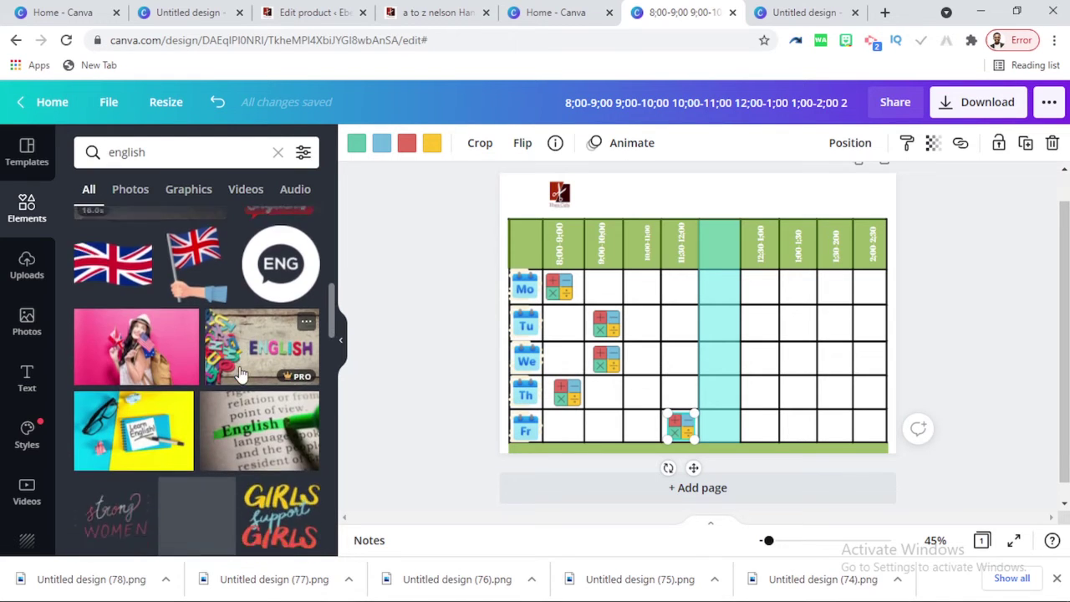
scroll(243, 365, "down", 5)
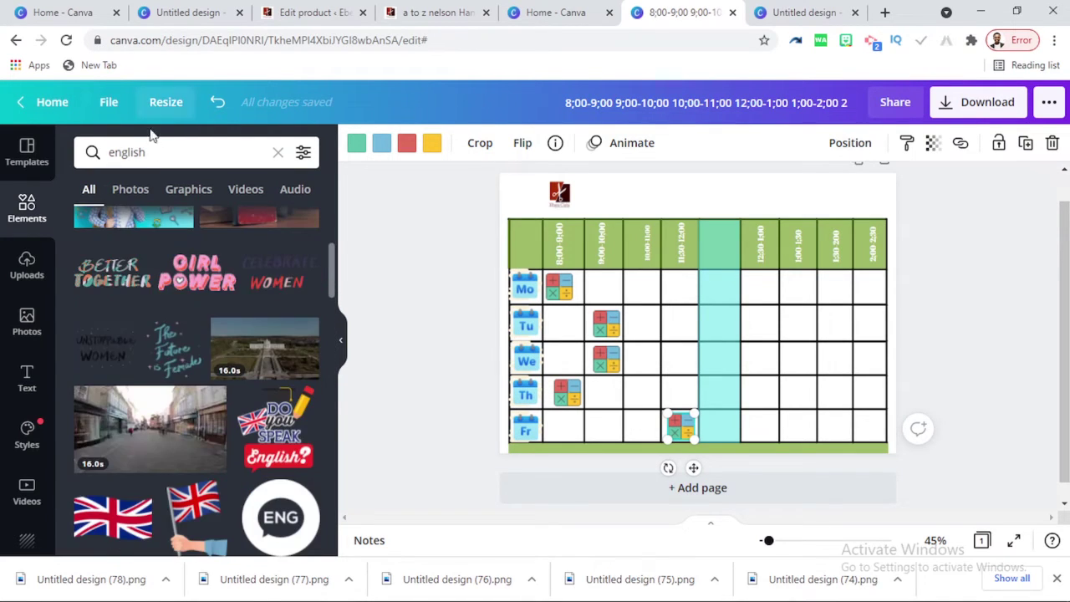
Search the elements for "literacy" and look through the results for a suitable subject icon.
left_click_drag(160, 150, 77, 141)
type("li")
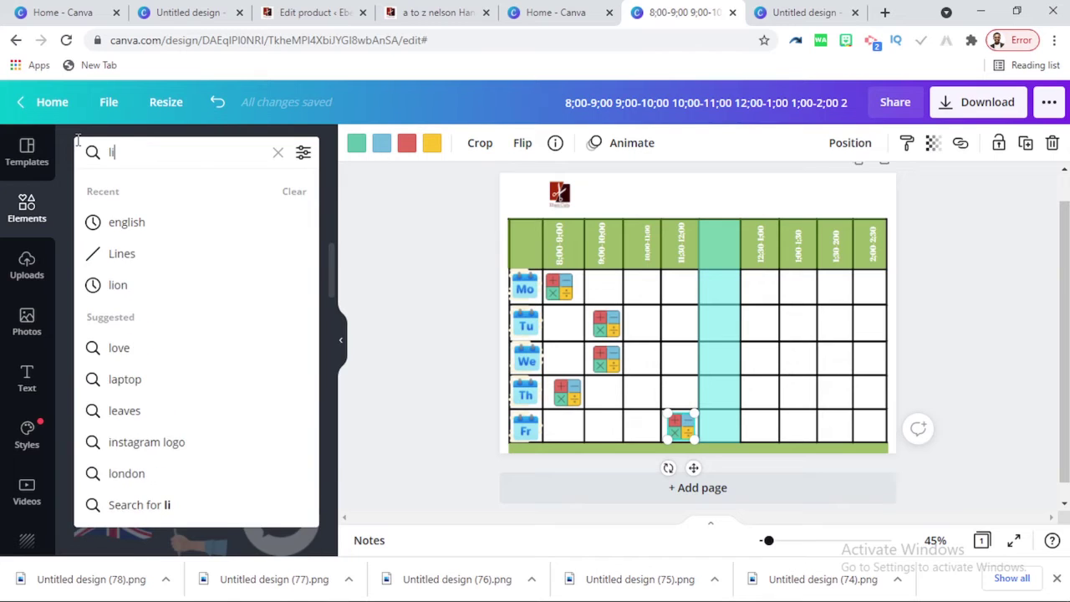
type("terac")
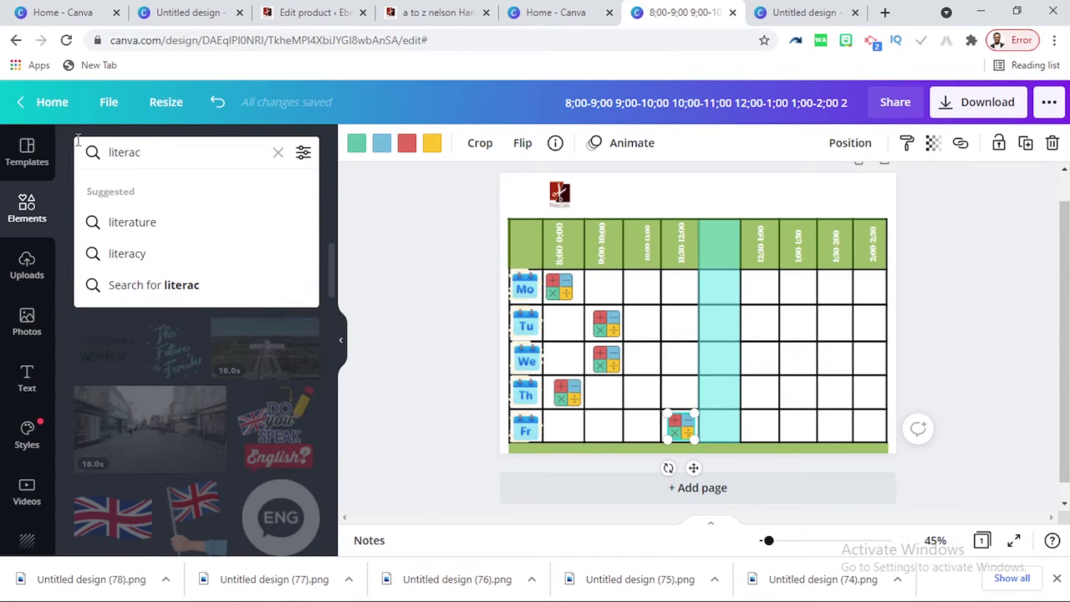
left_click(137, 254)
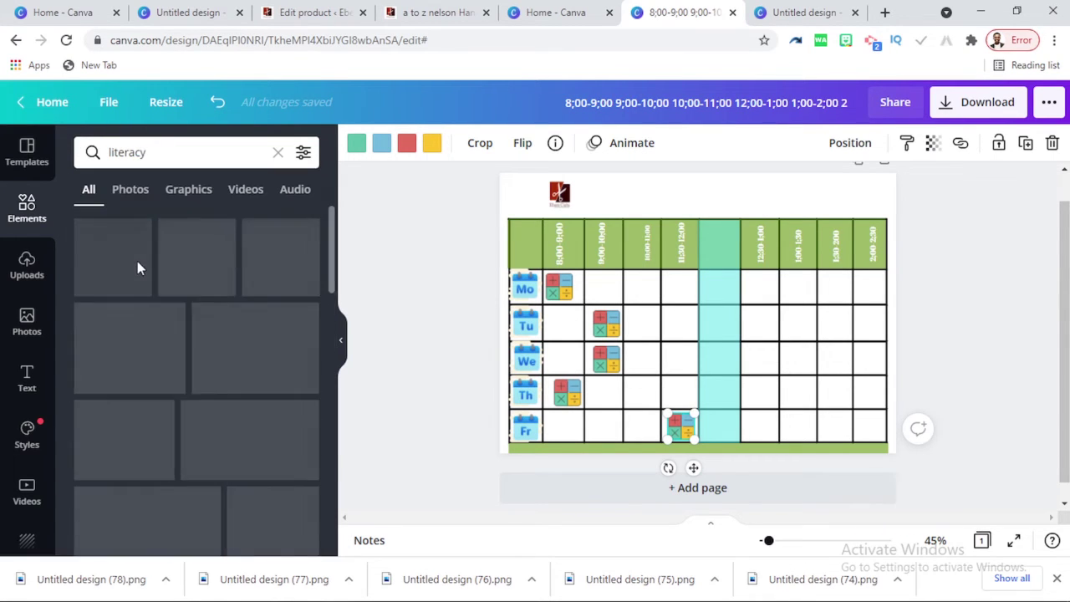
scroll(220, 417, "down", 3)
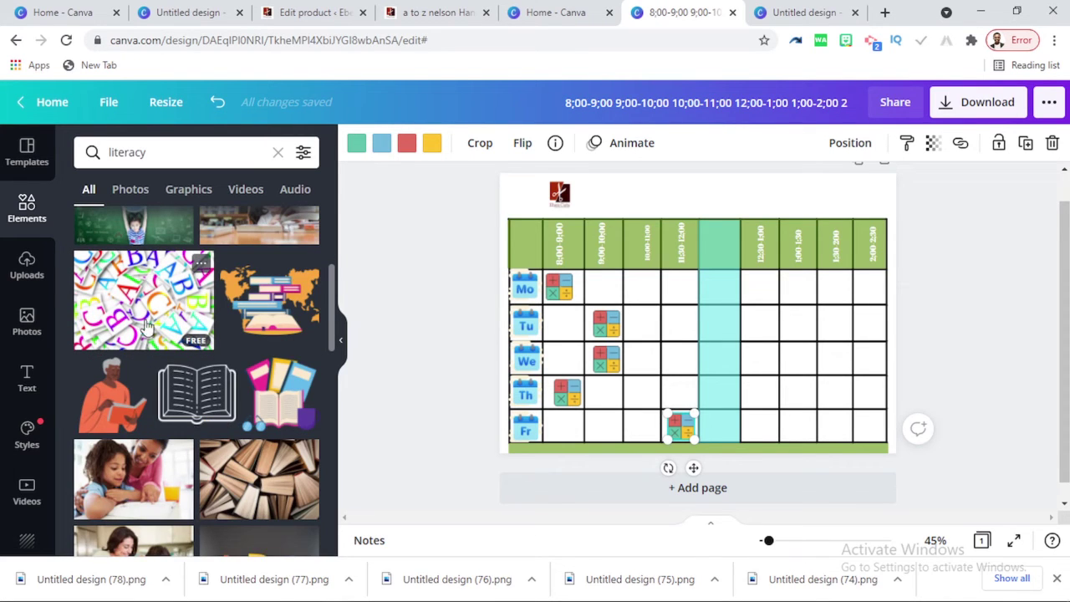
scroll(161, 311, "down", 4)
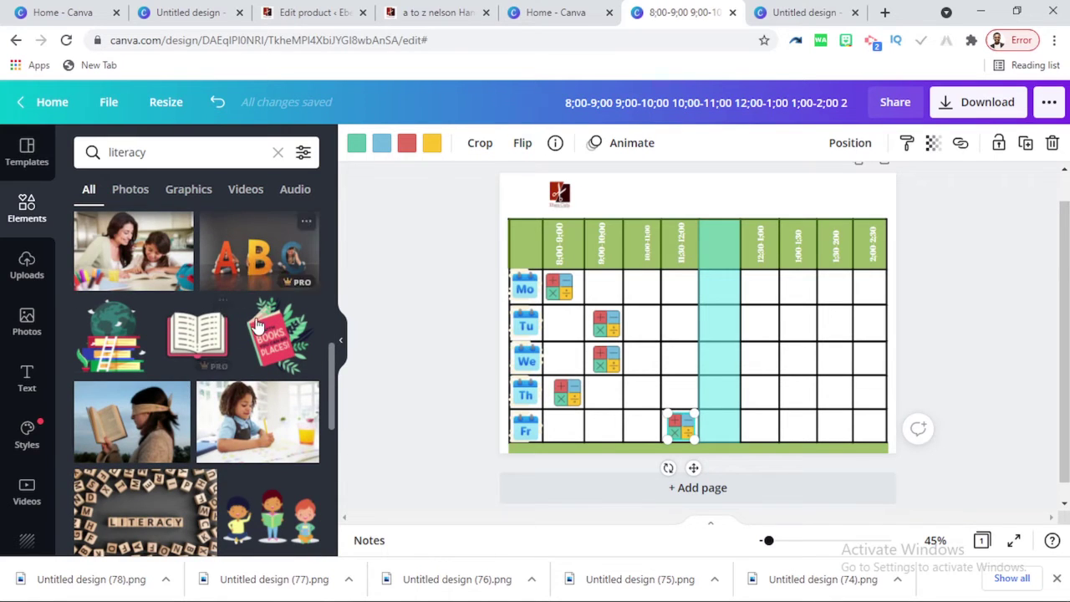
scroll(258, 324, "down", 3)
scroll(257, 361, "up", 4)
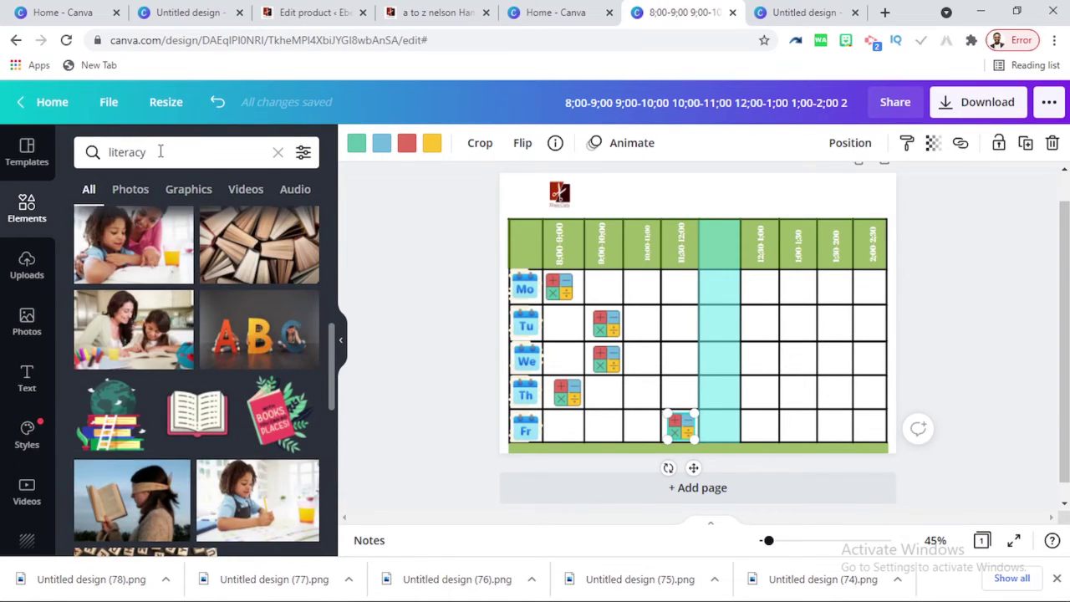
Search the elements for "a to z" and look through the results for an alphabet icon.
left_click(161, 152)
key("BackSpace")
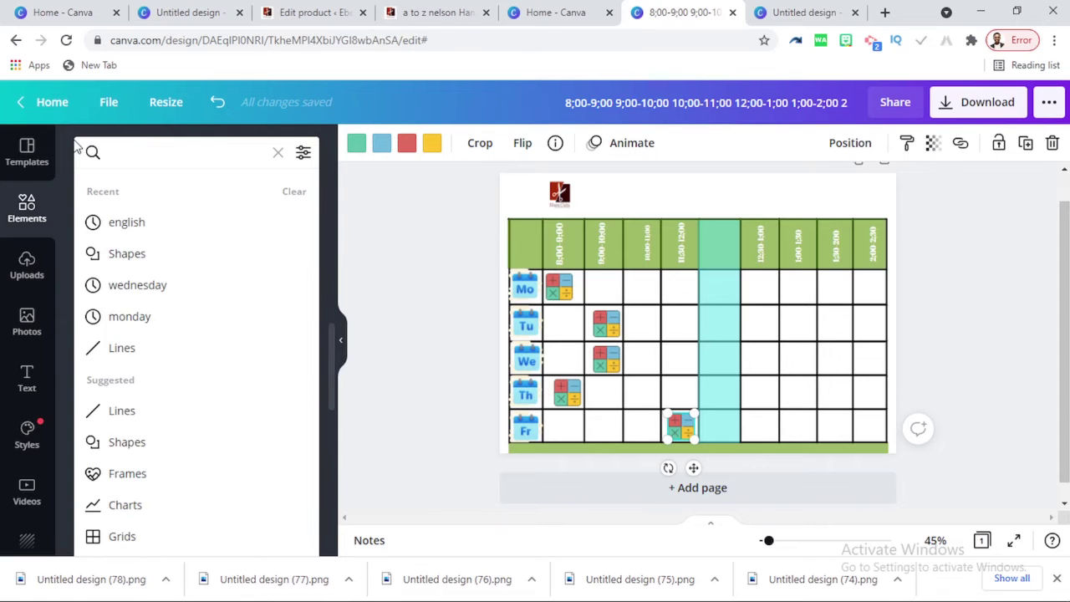
type("a to z")
key("Return")
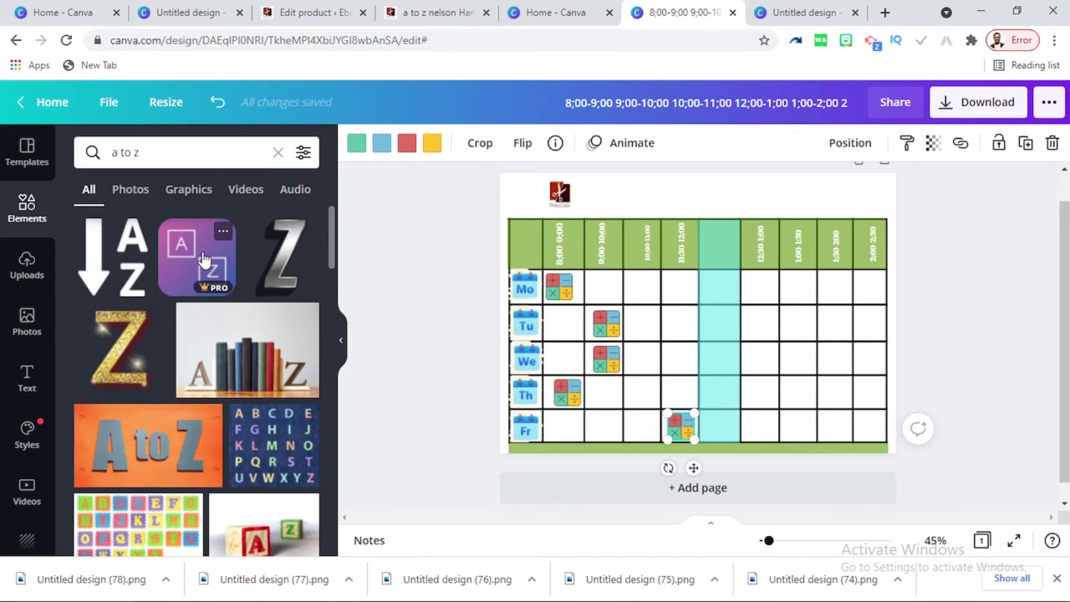
scroll(241, 460, "down", 3)
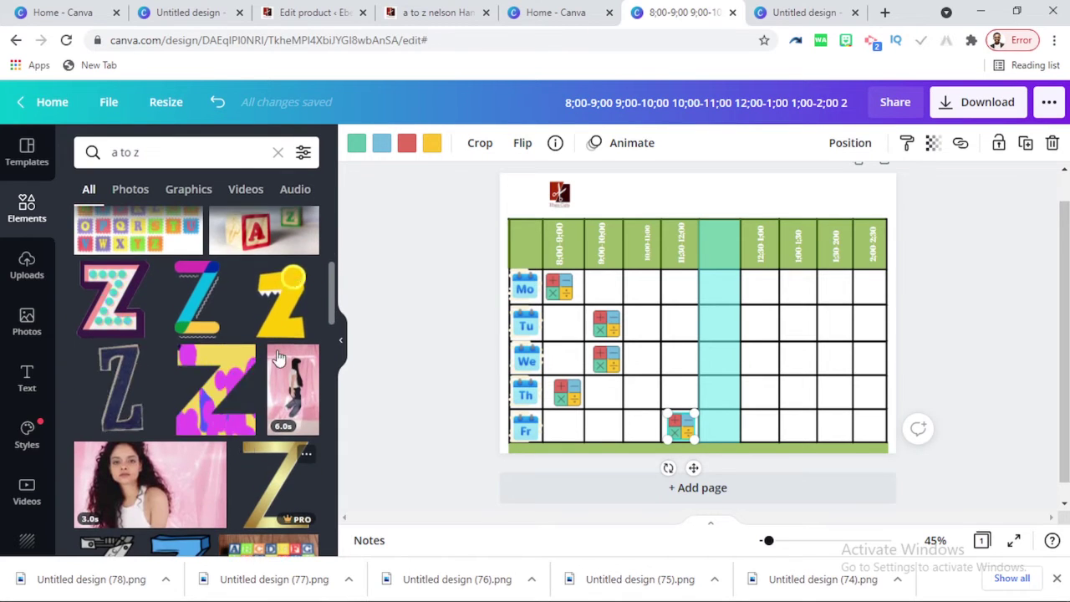
scroll(244, 452, "down", 8)
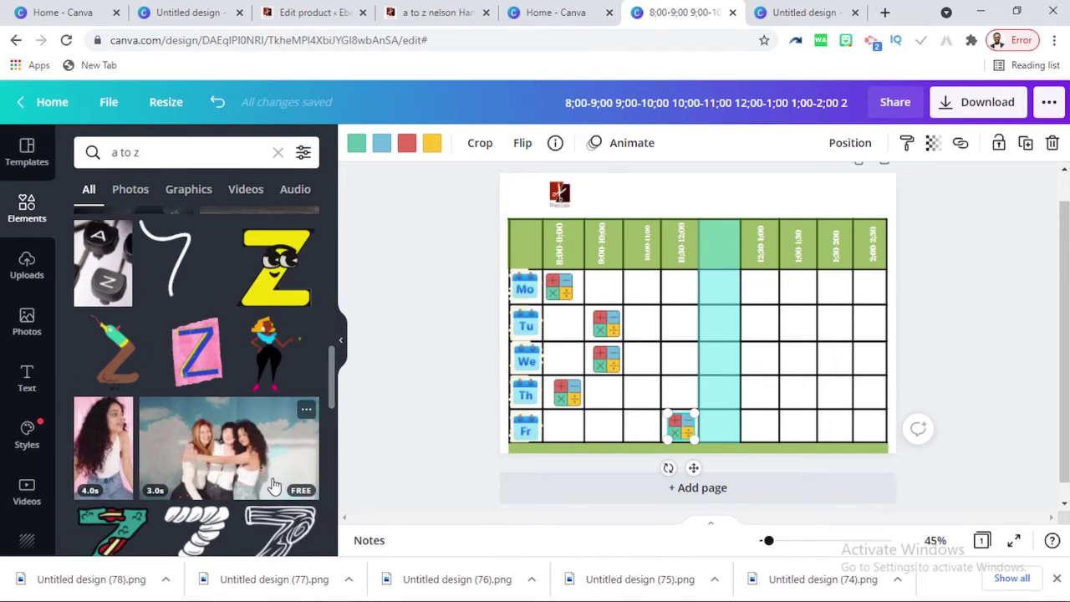
scroll(274, 291, "up", 10)
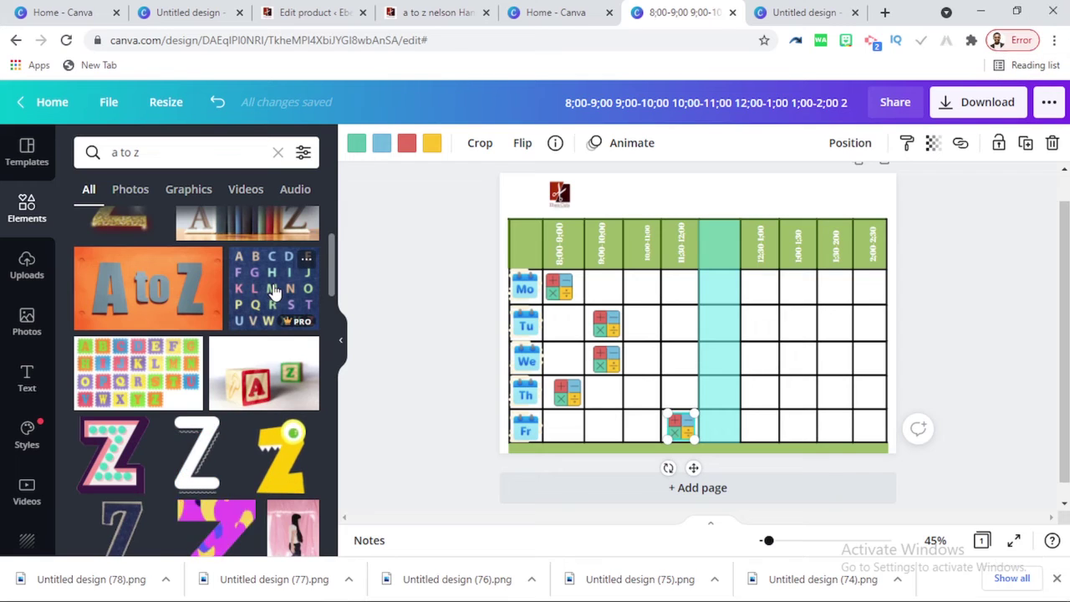
scroll(249, 332, "up", 2)
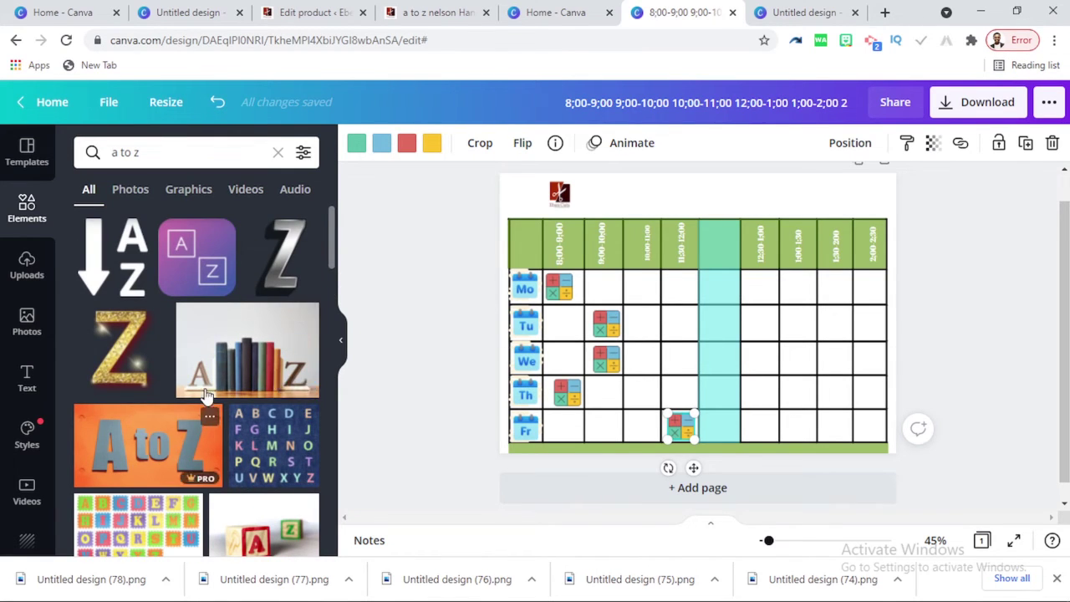
Try the photo of books between the letters A and Z as a small icon near the Friday row.
left_click(237, 359)
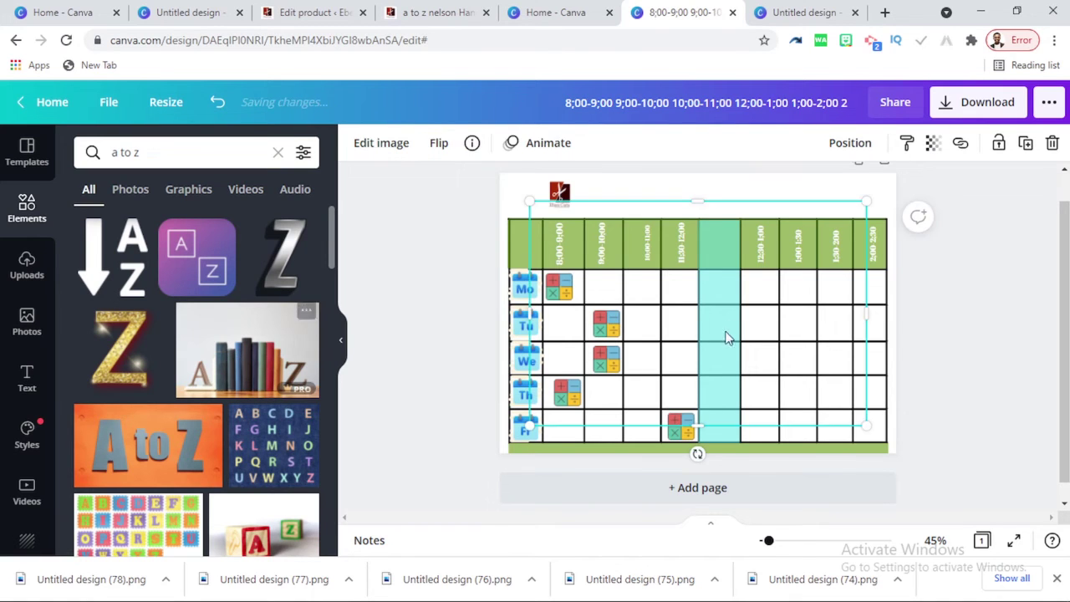
left_click_drag(857, 206, 561, 407)
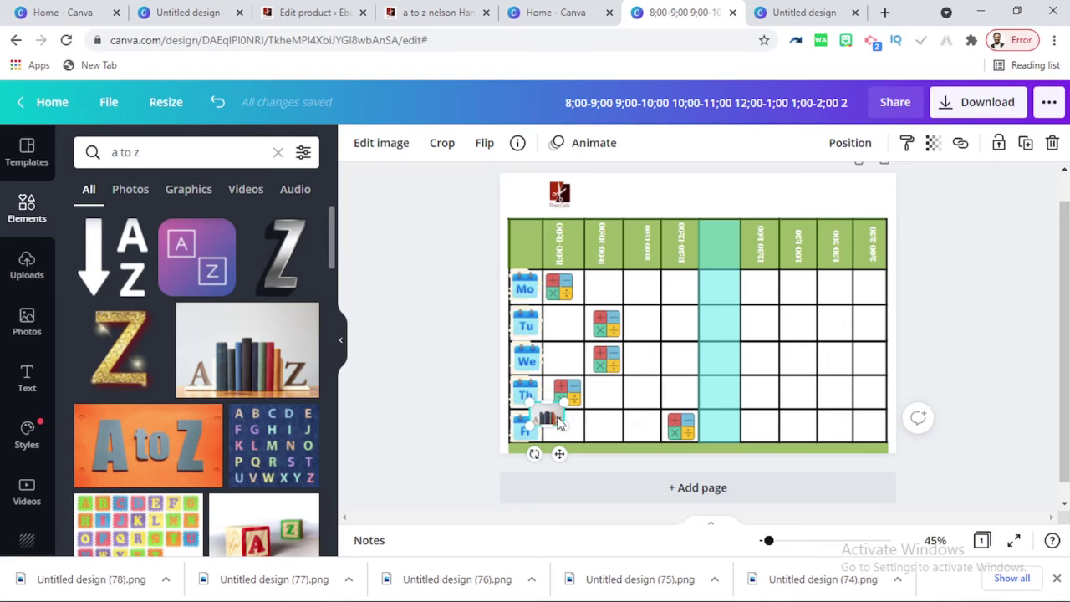
key("Delete")
Place small copies of the purple A–Z icon at 9;00-10;00 Monday and Thursday, 8;00-9;00 Tuesday and Wednesday, and 10;00-11;00 Friday.
scroll(222, 336, "down", 1)
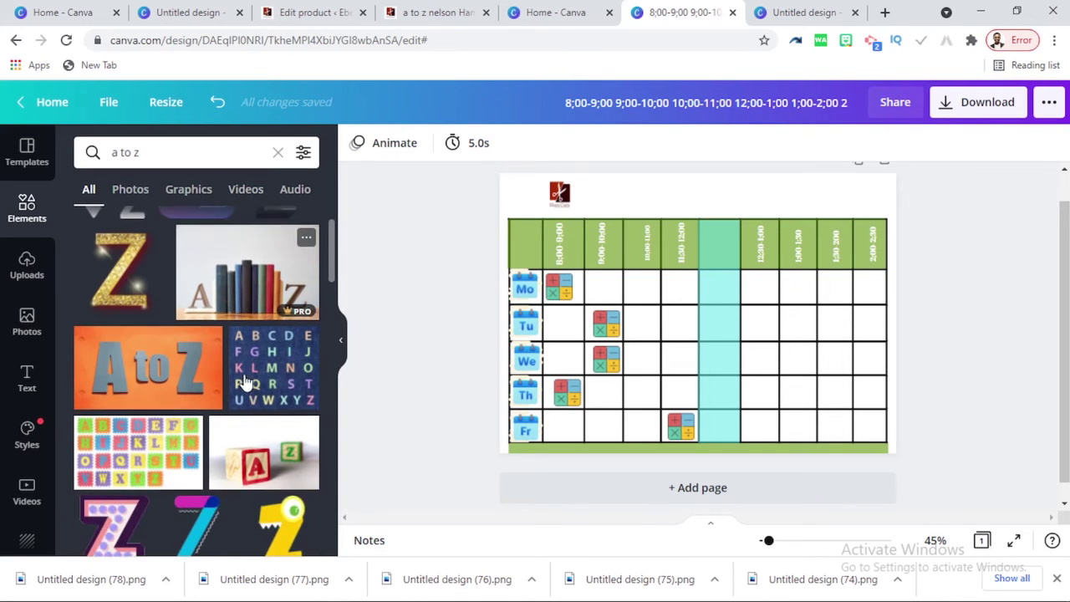
scroll(205, 280, "up", 1)
left_click(202, 266)
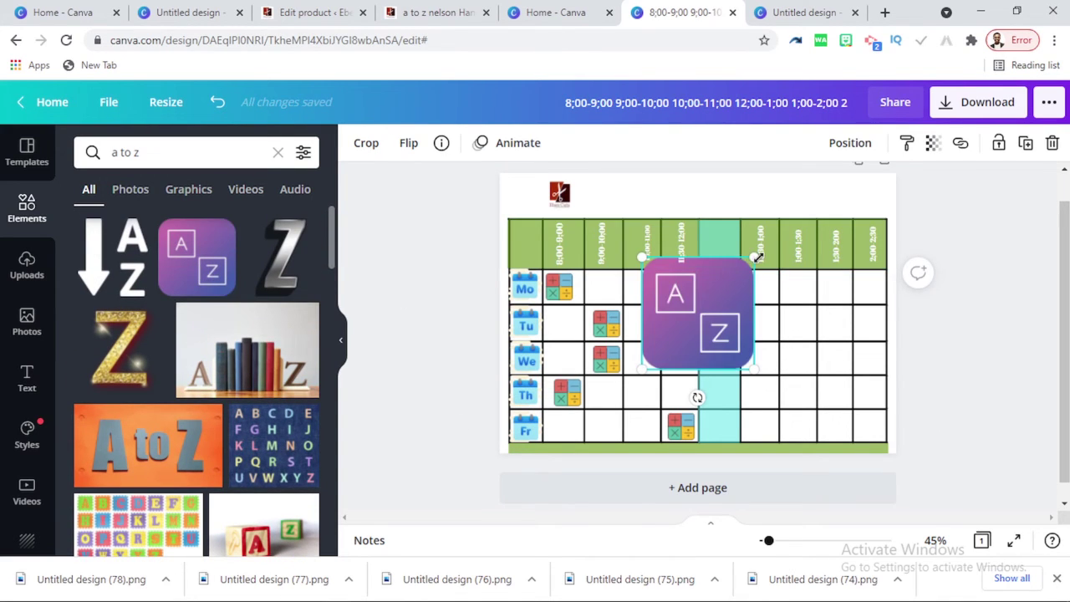
left_click_drag(754, 256, 640, 430)
key("ctrl+d")
Search the elements for "sport" and remove the A–Z icon from the Friday row.
left_click(151, 152)
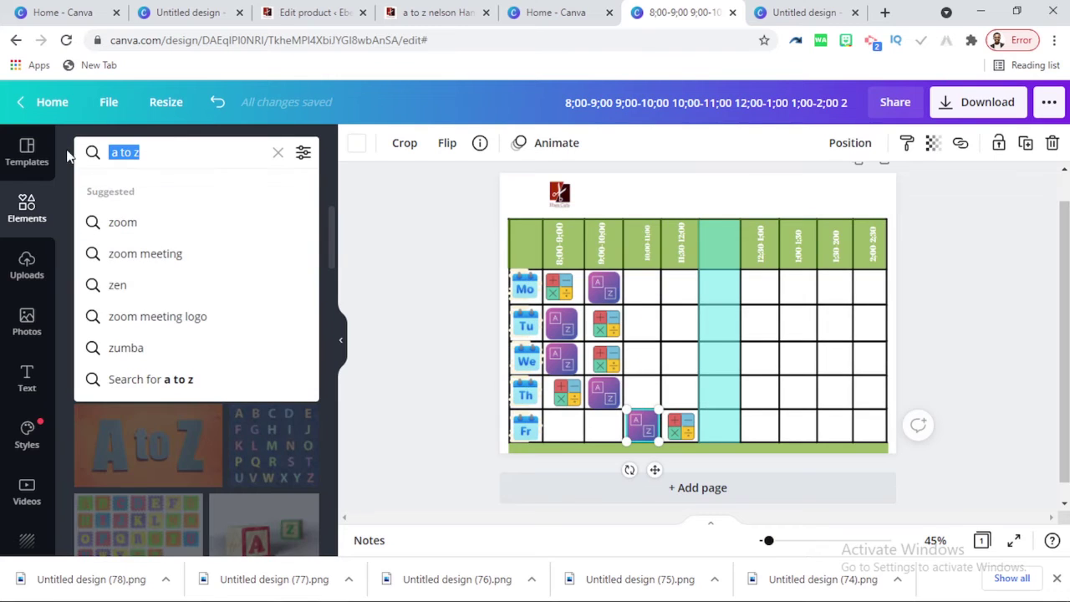
type("sport")
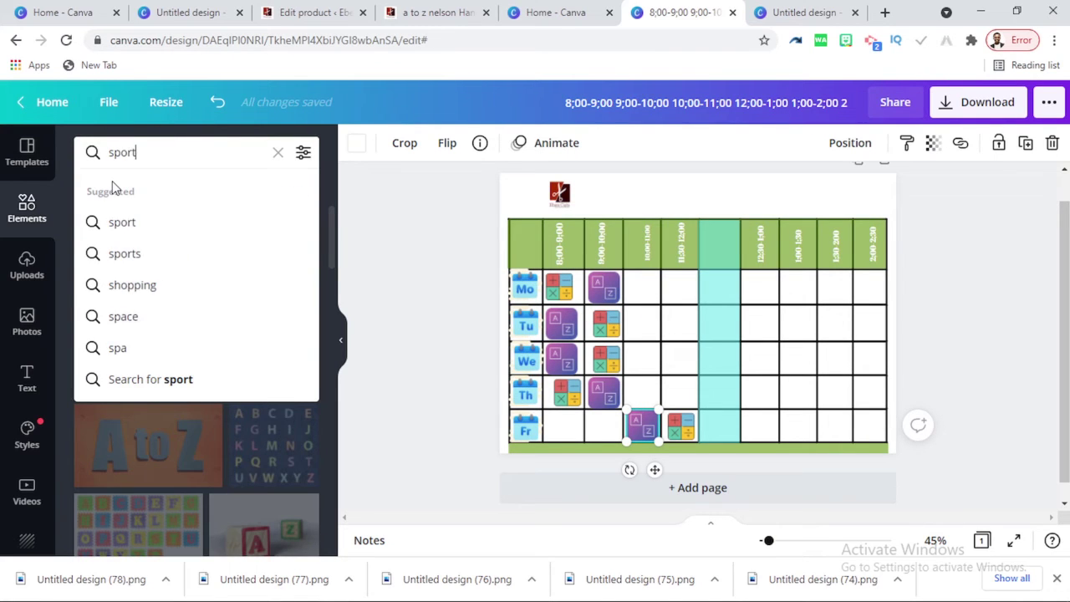
key("Delete")
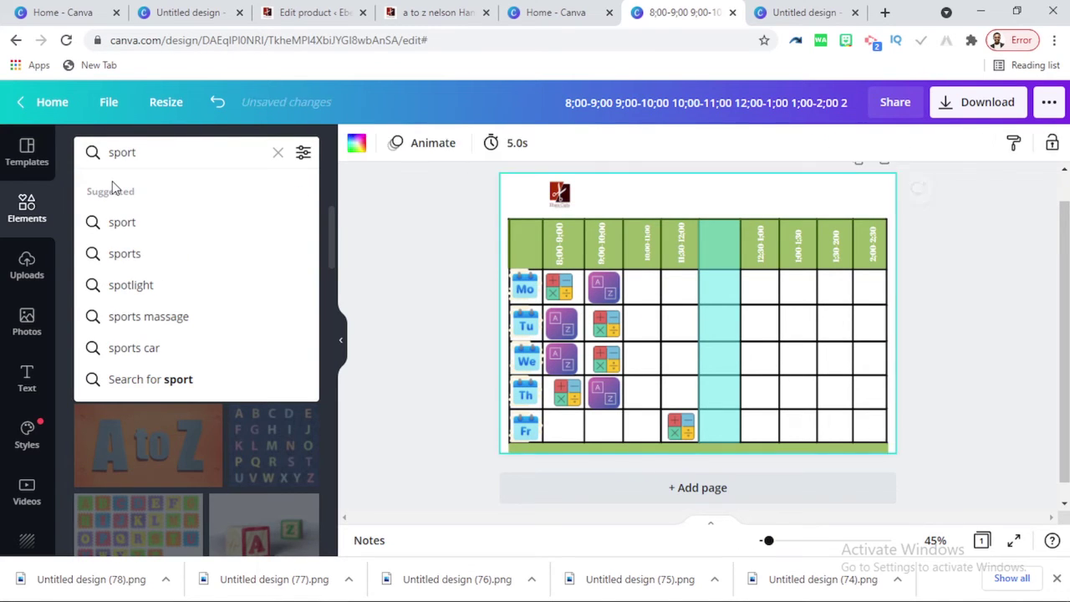
left_click(135, 222)
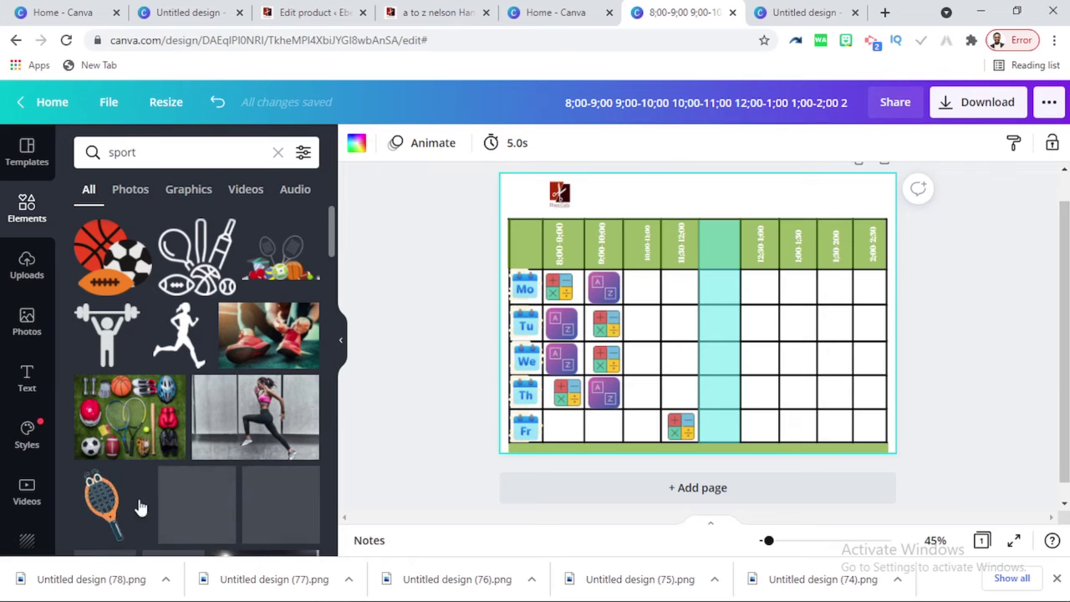
Add the woman with a skipping rope and shrink it to about 1.3 × 2 cm in Friday's 8;00-9;00 cell.
scroll(125, 349, "down", 1)
scroll(125, 349, "down", 5)
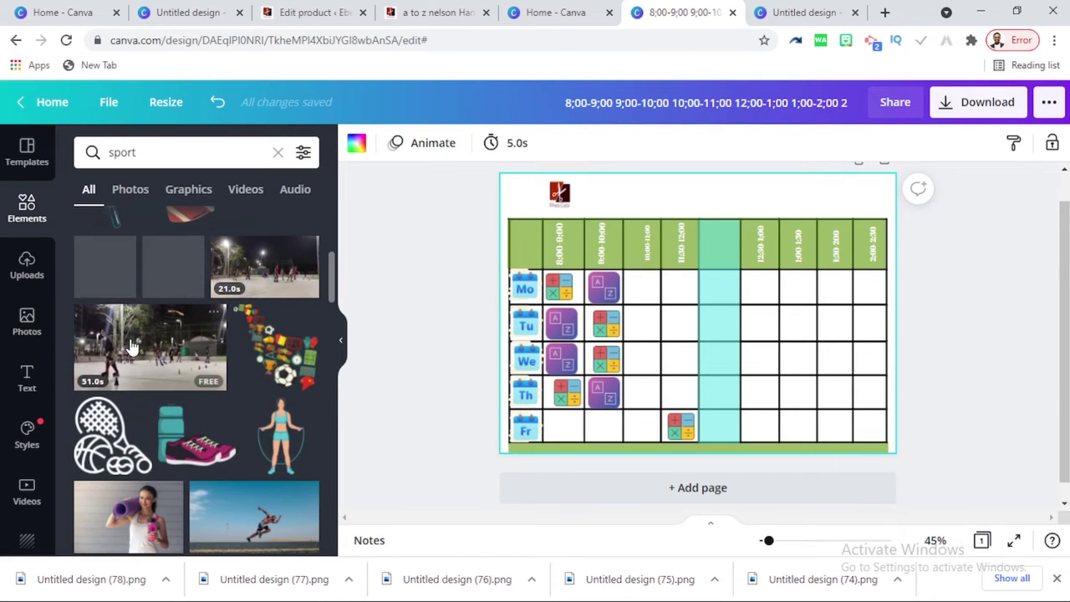
left_click(285, 443)
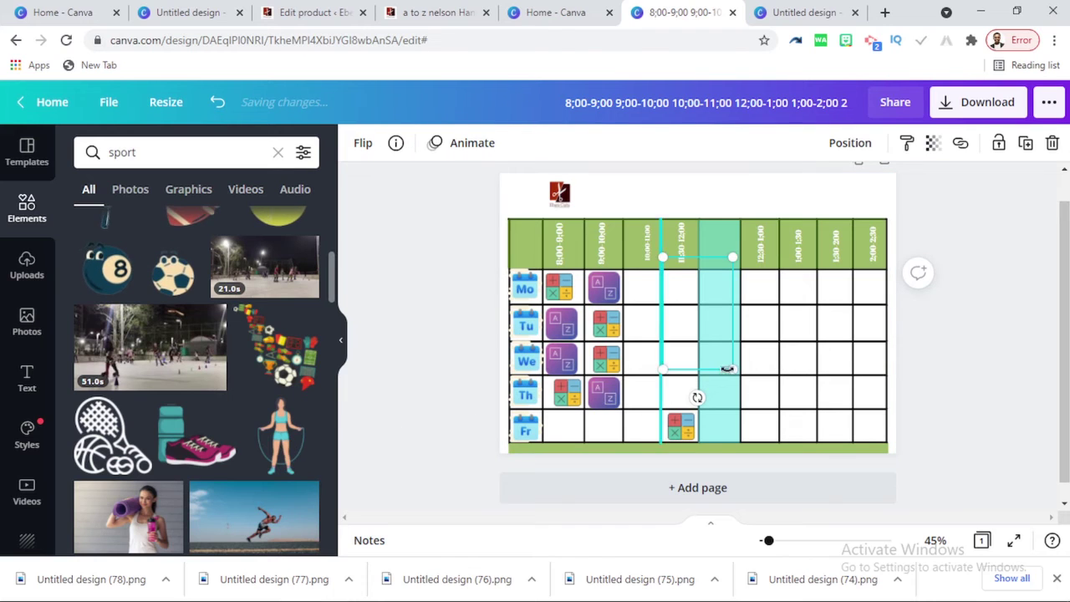
left_click_drag(733, 258, 578, 407)
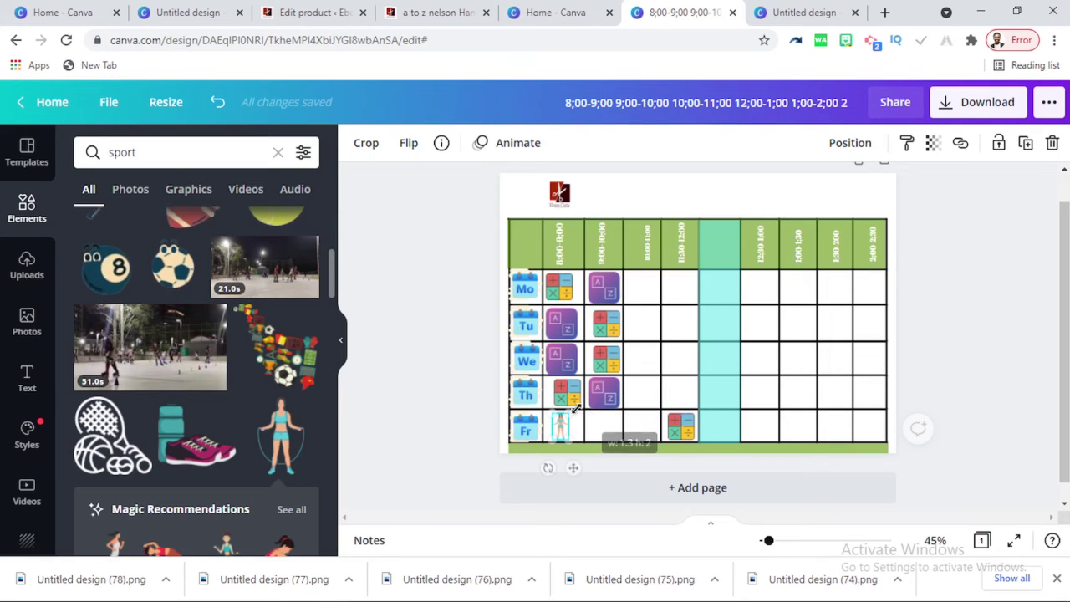
Search for "science" and place small scientist figures at 10;00-11;00 Monday, 12;30-1;00 Wednesday, 11;30-12;00 Thursday and 1;00-1;30 Friday.
left_click(153, 152)
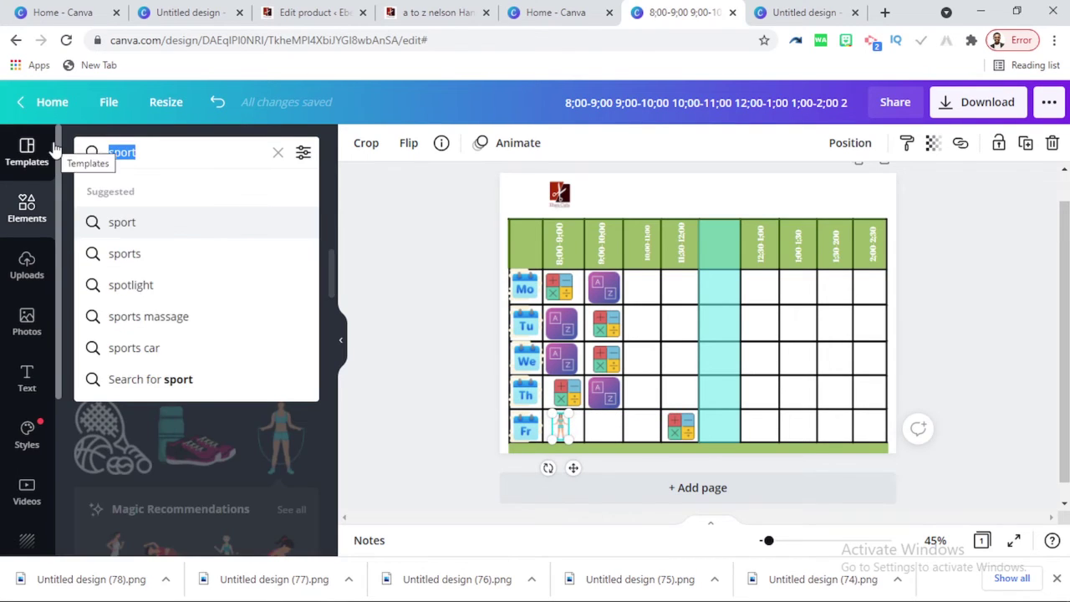
type("scienc")
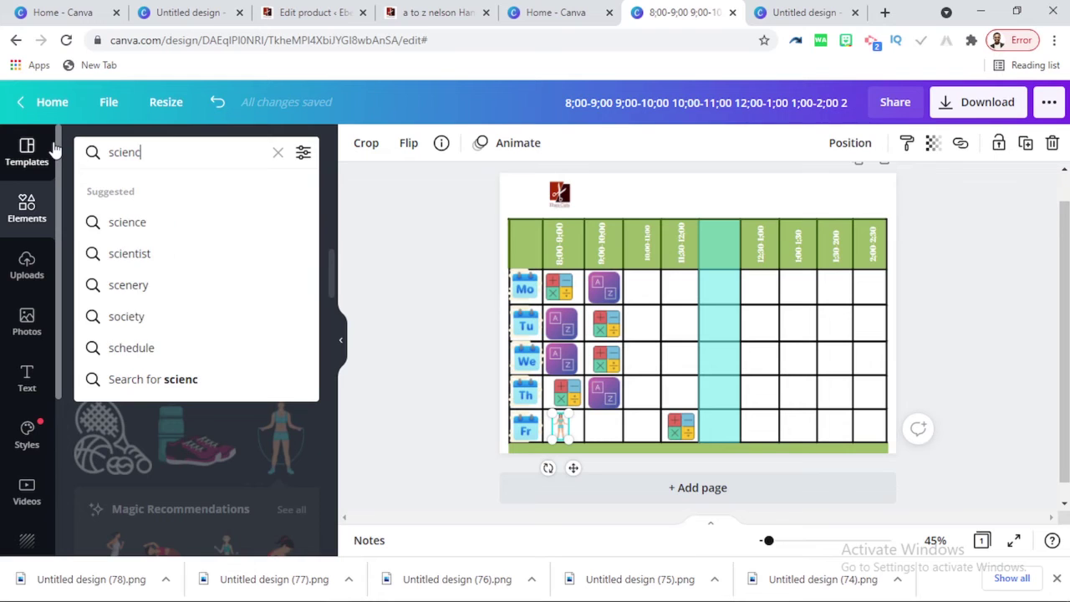
type("e")
left_click(114, 222)
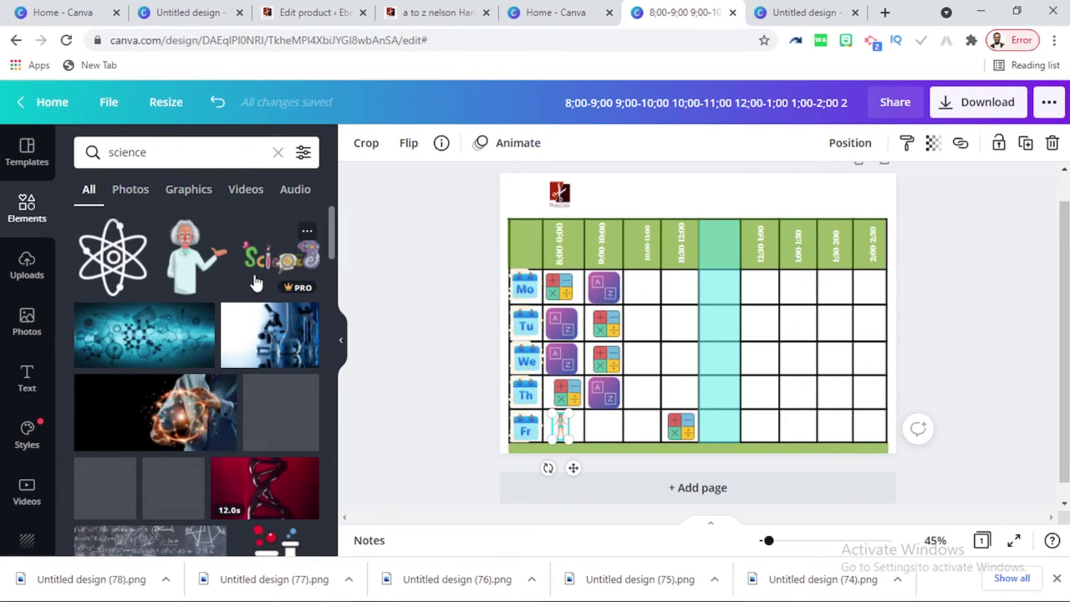
left_click(182, 249)
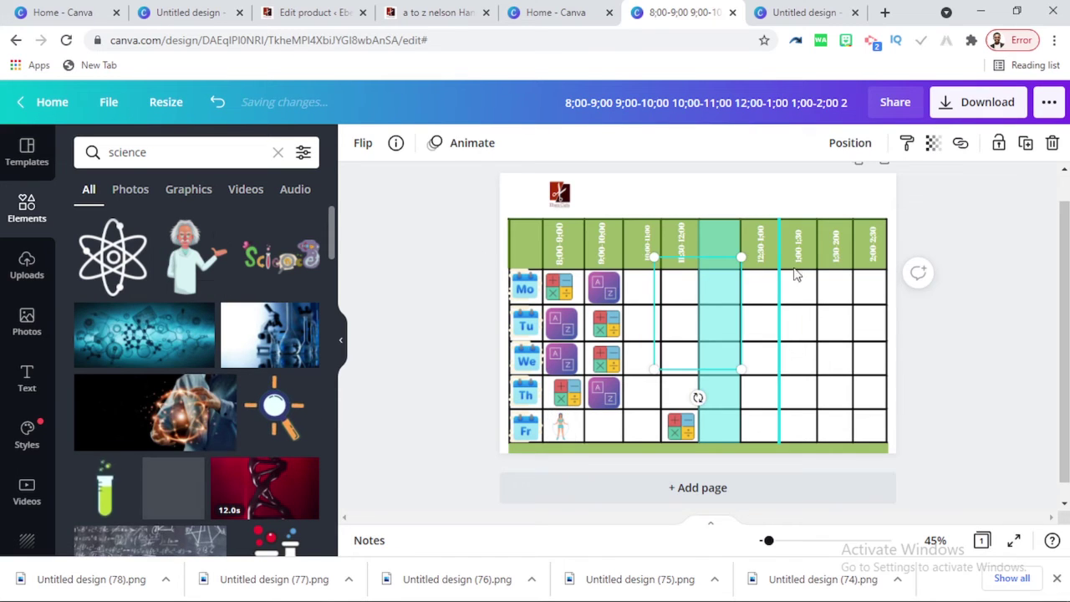
left_click_drag(738, 258, 799, 426)
Search the elements for "art" and place small yellow palette icons in Monday's 12;30-1;00 and Thursday's 10;00-11;00 cells.
left_click_drag(154, 153, 33, 158)
type("art")
key("Return")
left_click(196, 258)
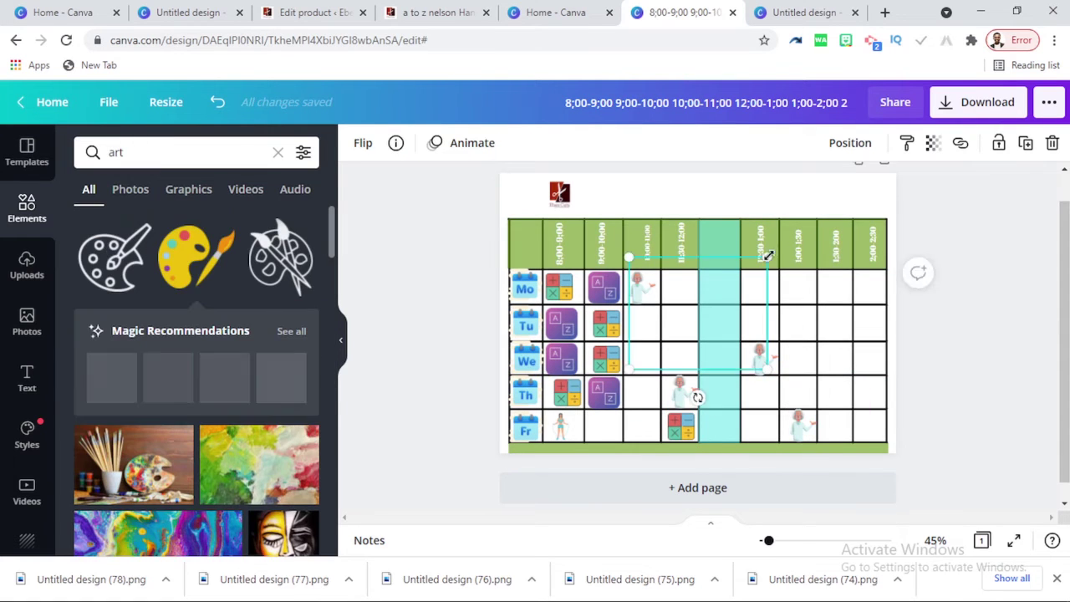
left_click_drag(768, 255, 664, 339)
left_click_drag(680, 301, 717, 324)
left_click_drag(761, 256, 750, 293)
left_click_drag(755, 290, 639, 396)
Search for "creative writing" and place small pink pictures at 10;00-11;00 and 1;00-1;30 Tuesday and 11;30-12;00 Wednesday.
left_click_drag(143, 152, 86, 144)
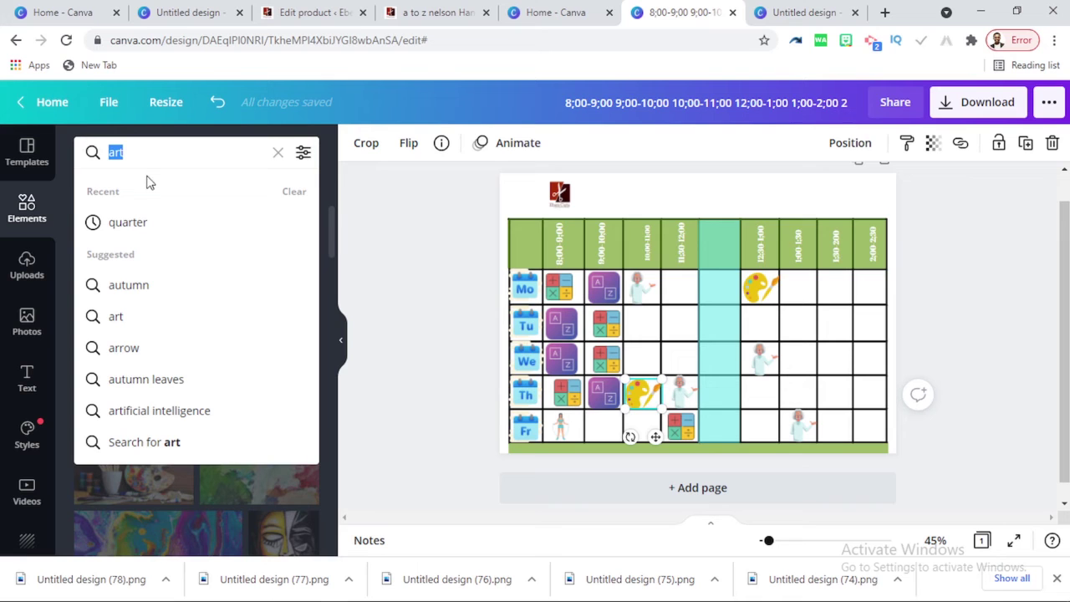
left_click(893, 276)
left_click(183, 152)
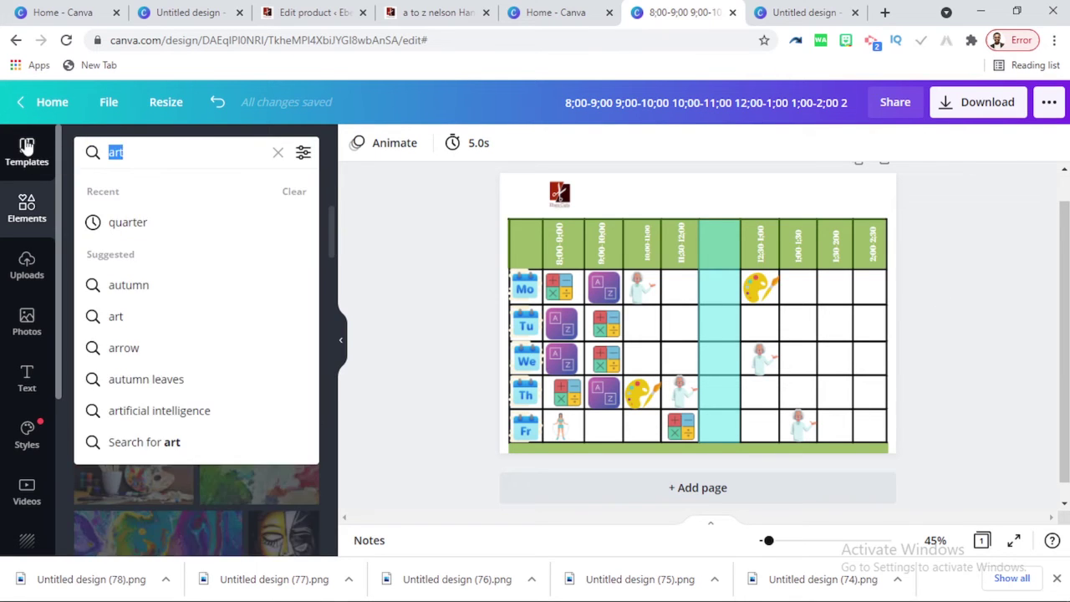
type("creative writing")
key("Return")
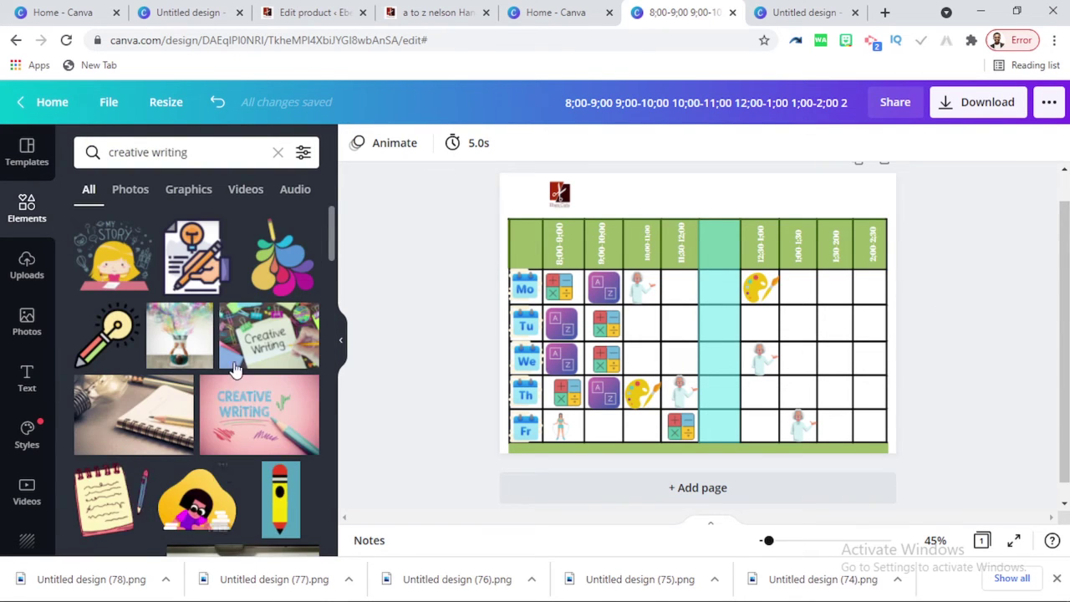
left_click(260, 413)
left_click_drag(816, 235, 682, 359)
key("ctrl+d")
key("ctrl+d")
left_click_drag(687, 364, 798, 319)
Search for "reading" and place small brain-with-book icons at 1;00-1;30 Monday and Wednesday and 12;30-1;00 Friday.
left_click(184, 152)
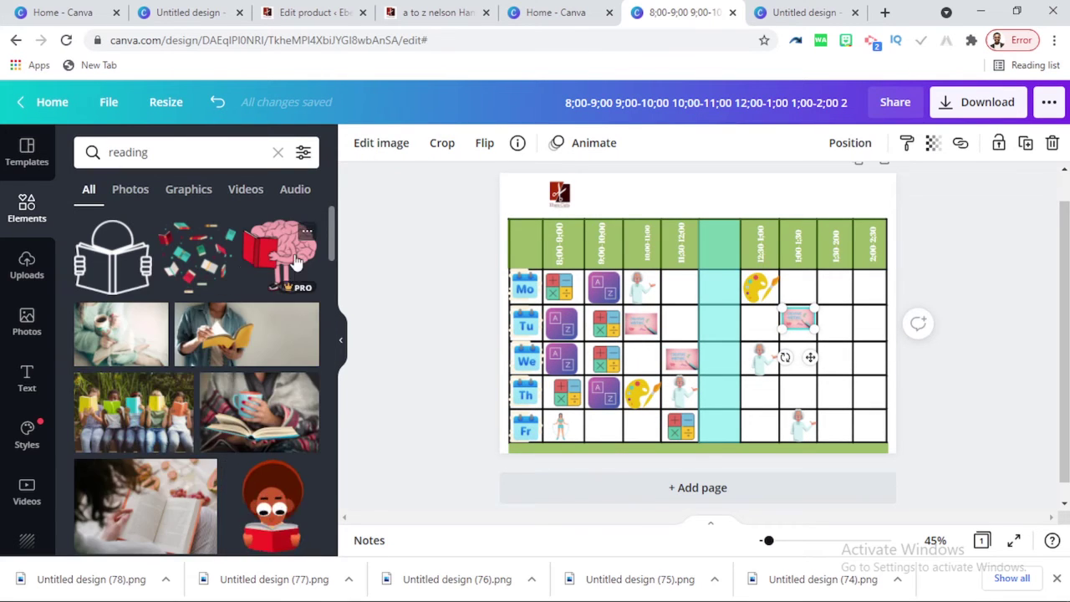
left_click(279, 256)
left_click_drag(764, 247, 796, 287)
key("ctrl+d")
left_click_drag(804, 296, 760, 424)
key("ctrl+d")
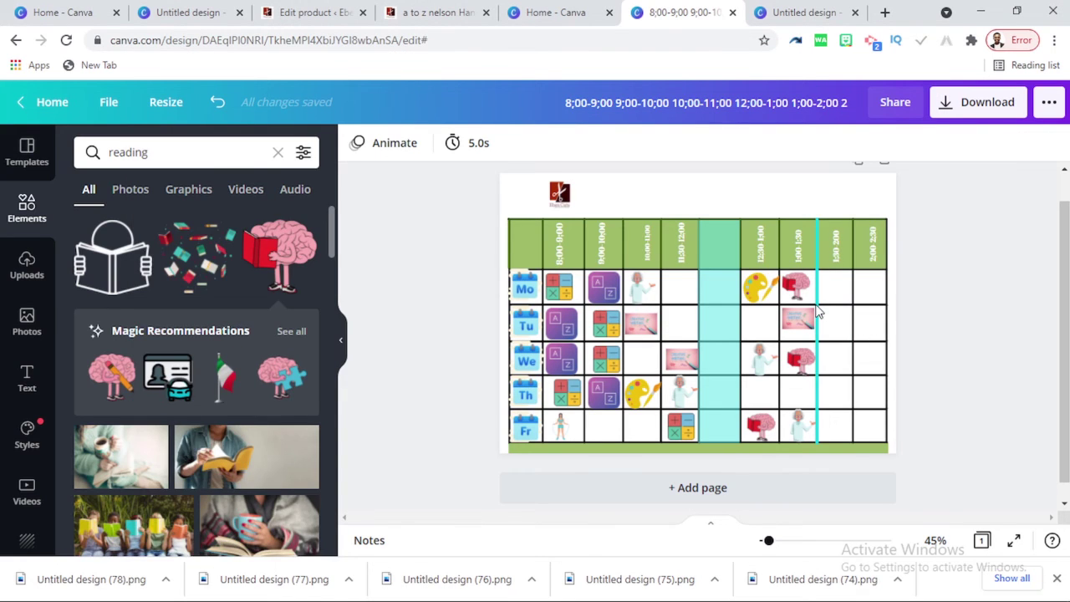
Search for "french" and place a small French flag in Tuesday's 11;30-12;00 cell.
left_click(184, 152)
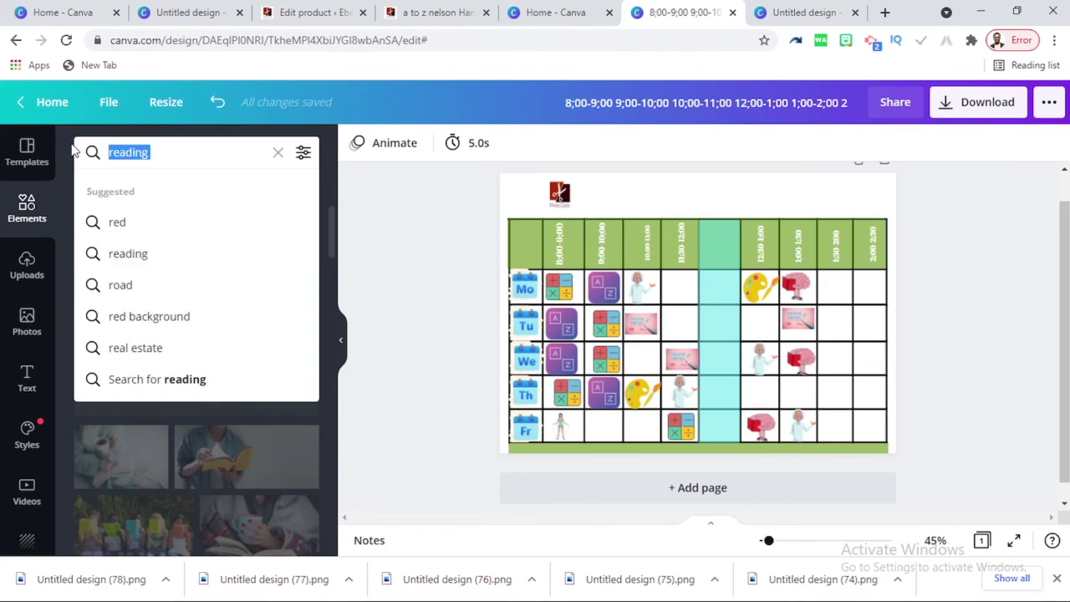
type("french")
key("Return")
left_click(117, 261)
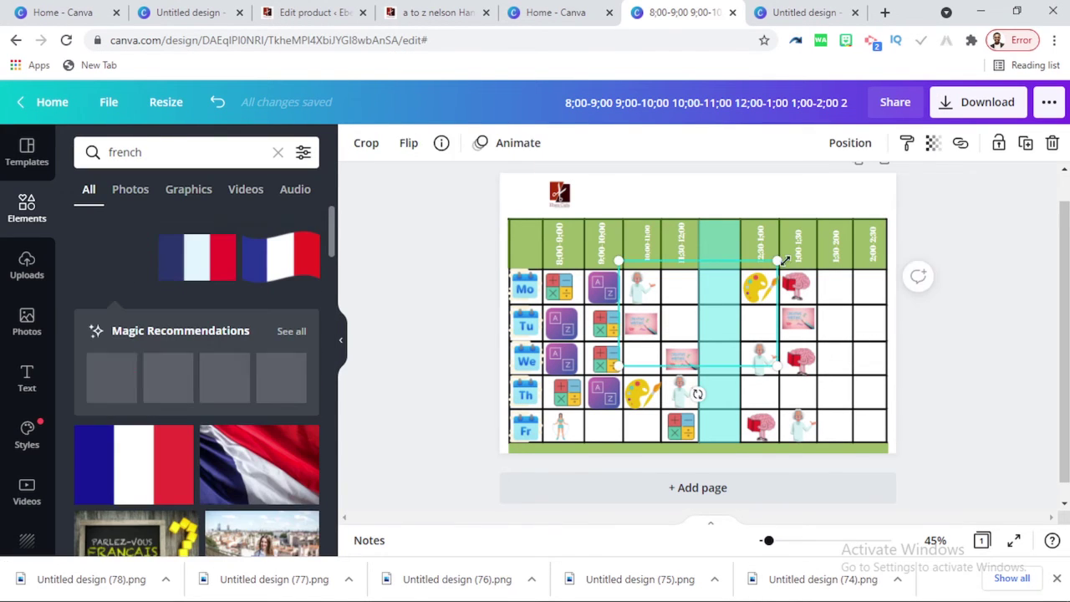
left_click_drag(775, 259, 676, 323)
Search for "yoruba" and place small Yoruba word pictures in Monday's 11;30-12;00 and Thursday's 1;30-2;00 cells.
left_click_drag(154, 152, 84, 191)
type("yoruba")
key("Return")
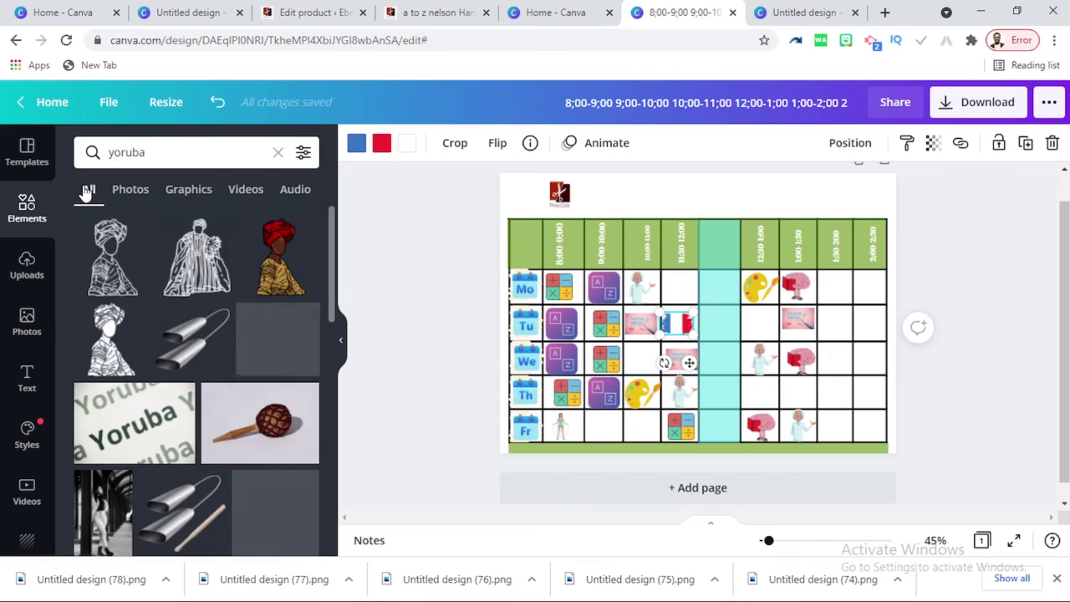
scroll(164, 303, "down", 1)
left_click(133, 345)
left_click_drag(864, 201, 567, 401)
left_click_drag(548, 413, 834, 392)
key("ctrl+d")
Search for "grammar" and place small grammar word-map pictures at 9;00-10;00 Friday and at 12;30-1;00 and 1;30-2;00 Tuesday.
left_click_drag(150, 152, 22, 155)
type("grammar")
key("Return")
left_click(134, 443)
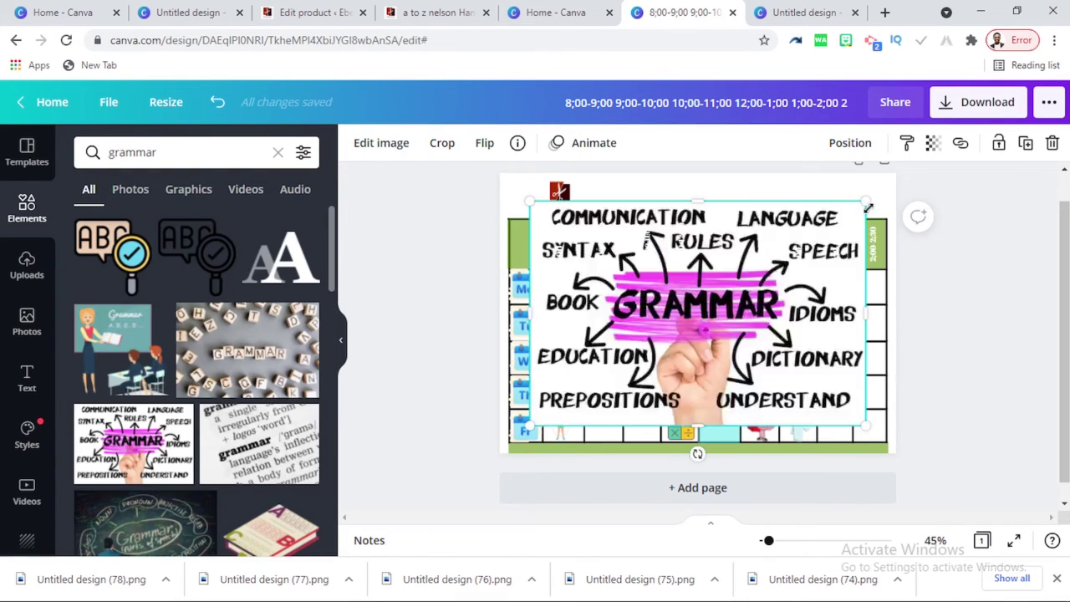
left_click_drag(864, 201, 568, 411)
left_click_drag(549, 424, 759, 322)
key("ctrl+d")
left_click_drag(768, 330, 834, 323)
key("ctrl+d")
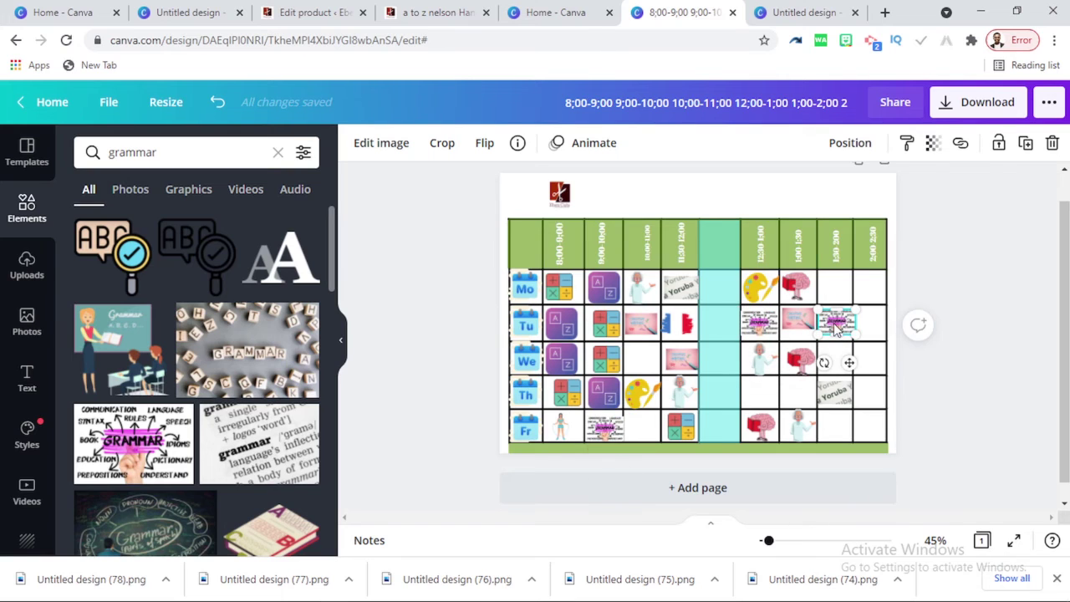
left_click(391, 590)
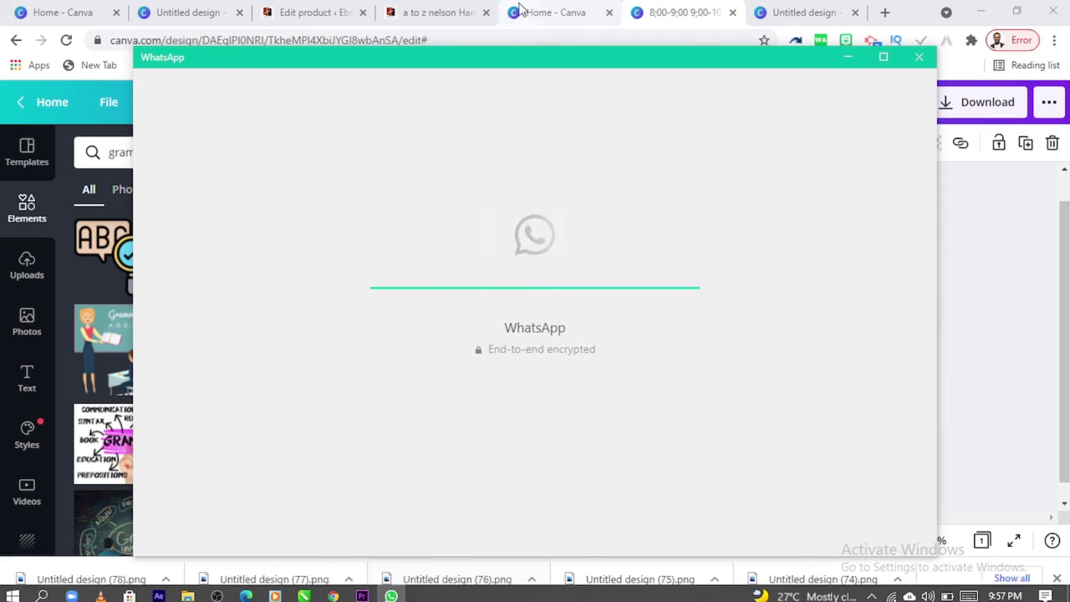
left_click(520, 13)
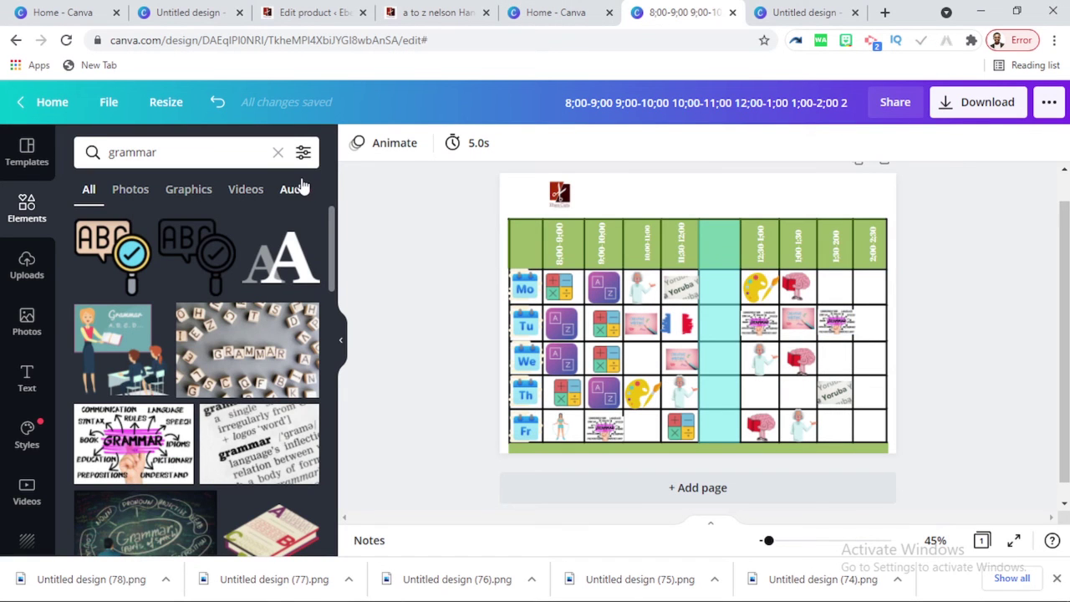
Search for "ict" and place small laptop icons in Wednesday's 10;00-11;00 and Thursday's 12;30-1;00 cells.
left_click_drag(159, 152, 5, 134)
type("ict")
key("Return")
scroll(220, 518, "down", 3)
left_click(280, 401)
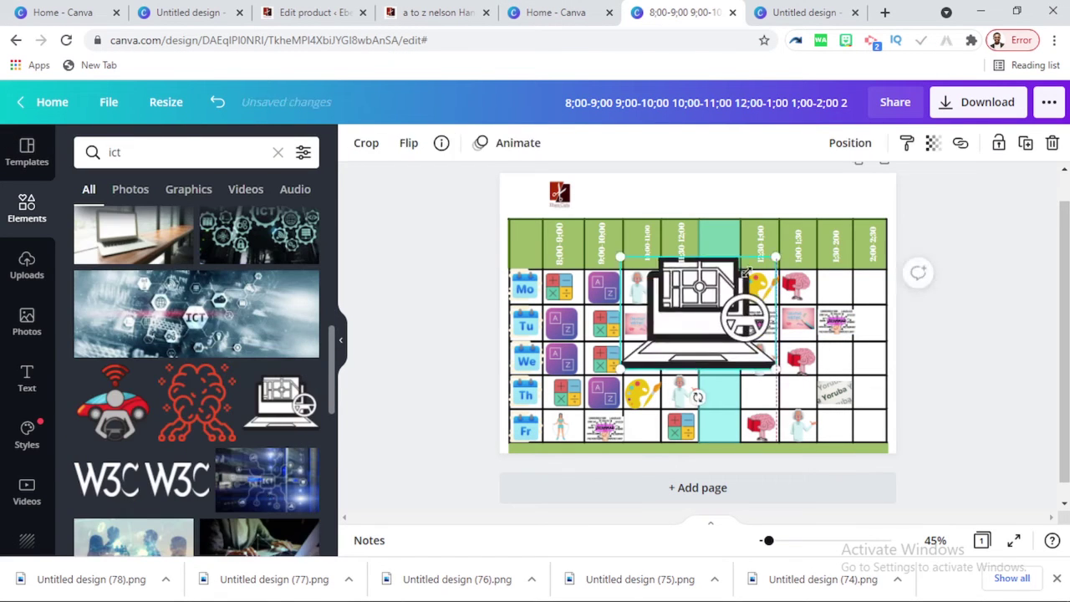
left_click_drag(780, 255, 661, 341)
key("ctrl+d")
left_click_drag(652, 364, 756, 393)
left_click(167, 152)
type("music")
key("Return")
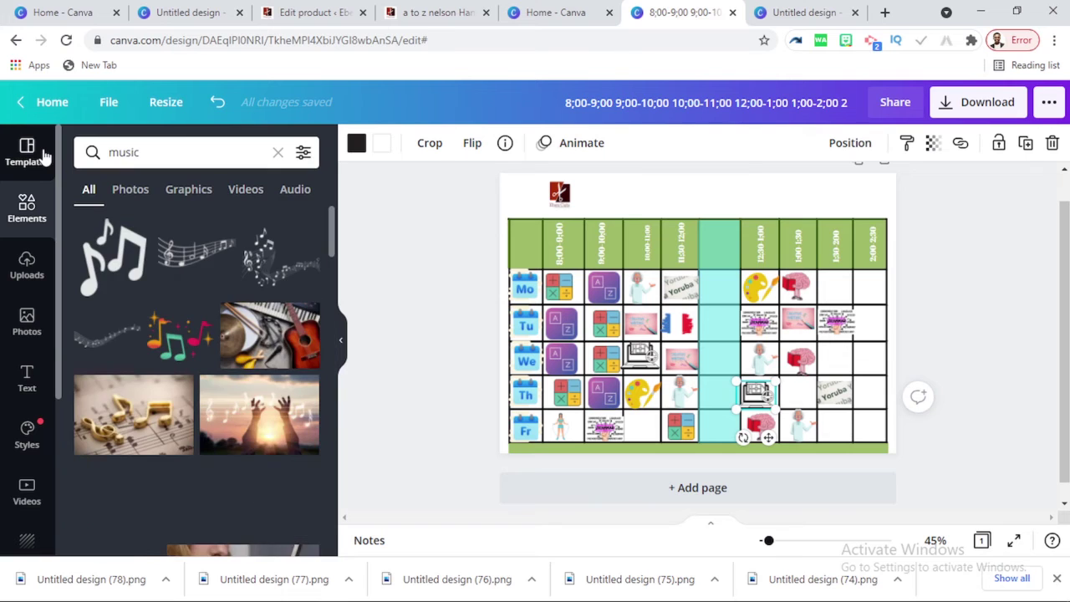
left_click(197, 251)
left_click_drag(781, 271, 685, 321)
left_click_drag(652, 339, 922, 292)
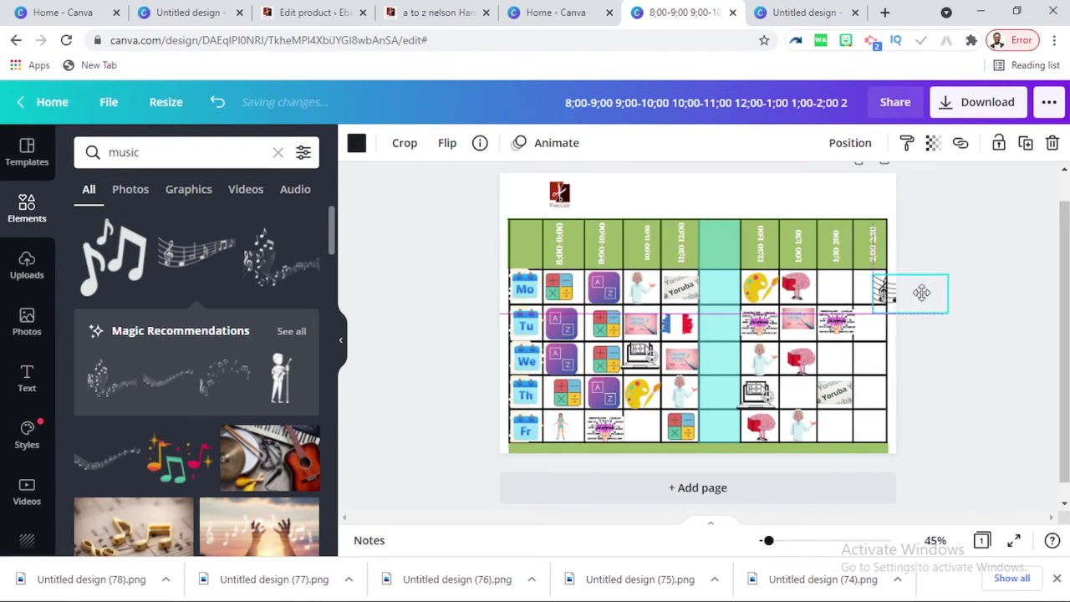
key("Delete")
Delete the divider between the 10;00-11;00 and 11;30-12;00 columns and the Monday to Wednesday icons at 10;00-11;00.
left_click(661, 251)
key("Delete")
left_click(641, 287)
key("Delete")
left_click(641, 323)
key("Delete")
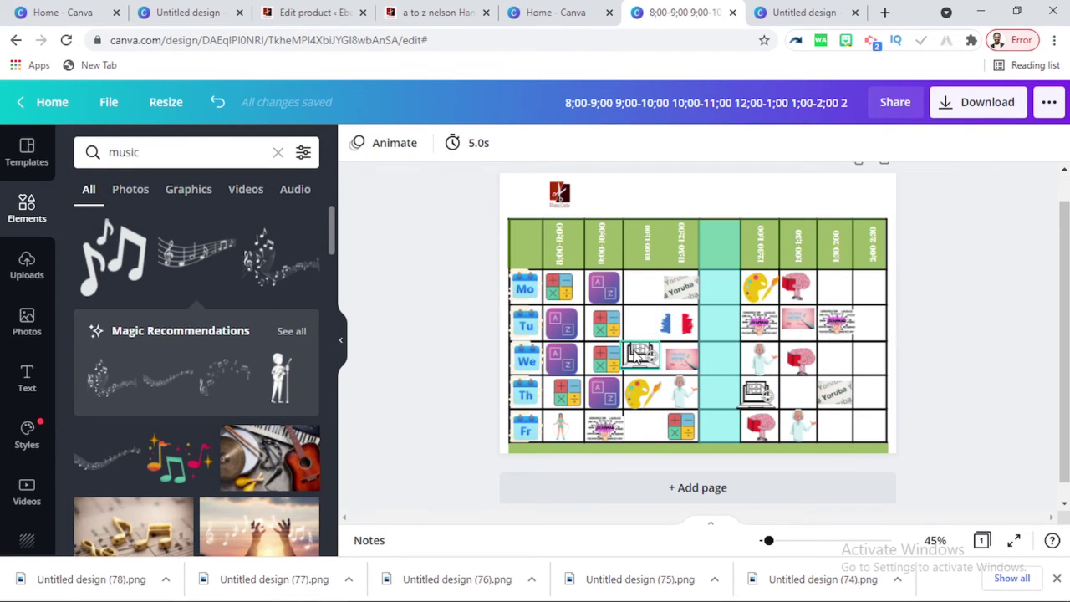
left_click(641, 356)
Shift the 10;00-11;00 divider and label towards the break column, replacing the 11;30-12;00 label, and move Thursday's palette to Wednesday's 1;30-2;00 cell.
left_click_drag(624, 321, 657, 321)
left_click_drag(647, 242, 668, 242)
left_click(682, 242)
key("Delete")
left_click_drag(643, 393, 834, 361)
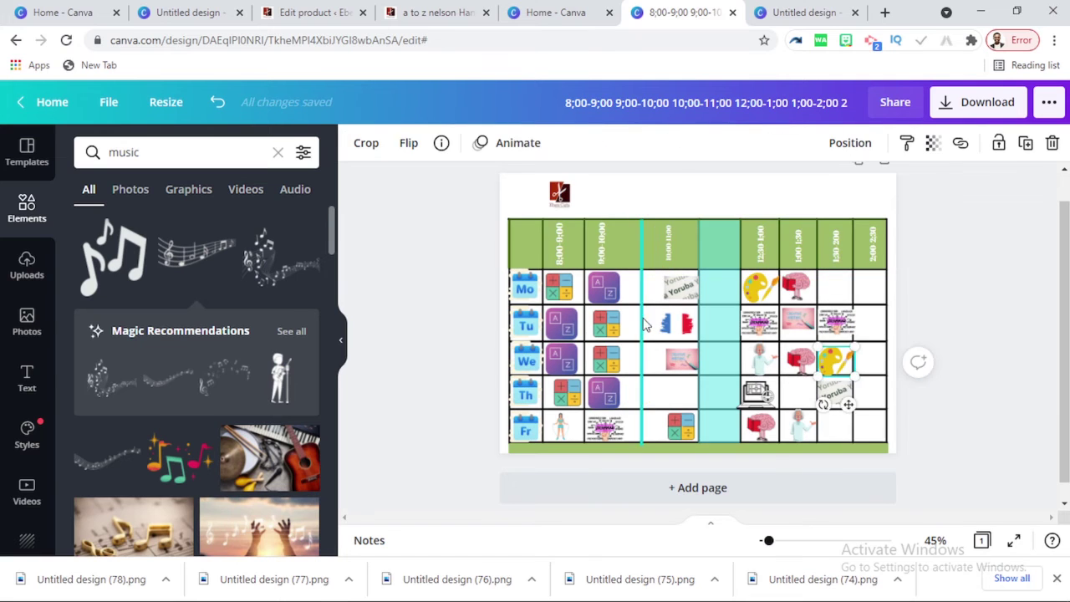
Shift the 9;00-10;00 column's five icons, its label and its divider towards the break column to even out the widened columns.
left_click_drag(607, 324, 632, 320)
left_click_drag(646, 306, 626, 287)
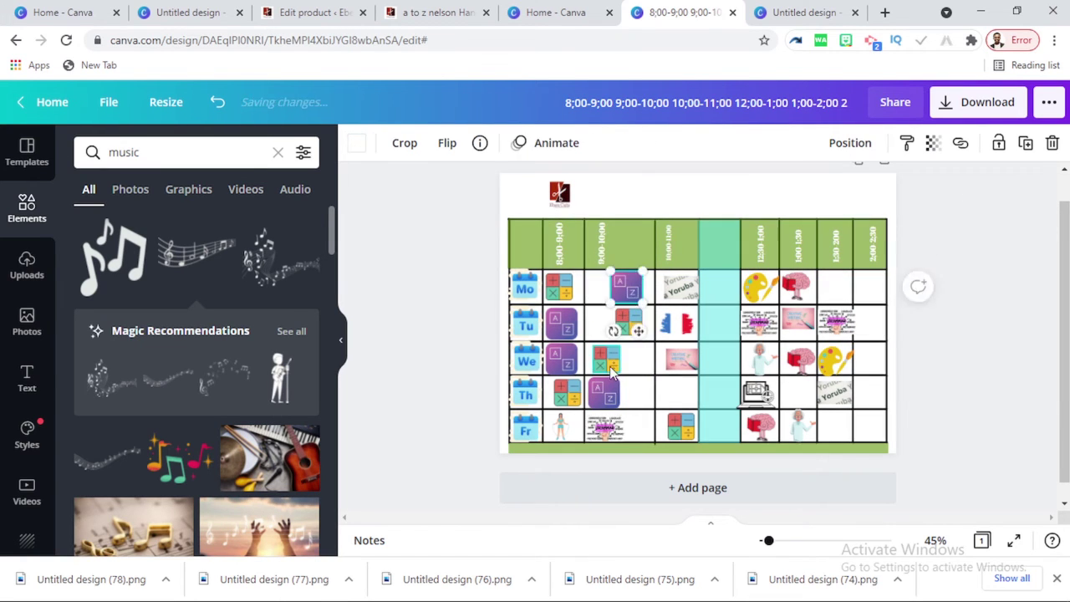
left_click_drag(607, 359, 634, 359)
left_click_drag(599, 390, 626, 389)
left_click_drag(608, 426, 627, 427)
left_click_drag(585, 382, 597, 382)
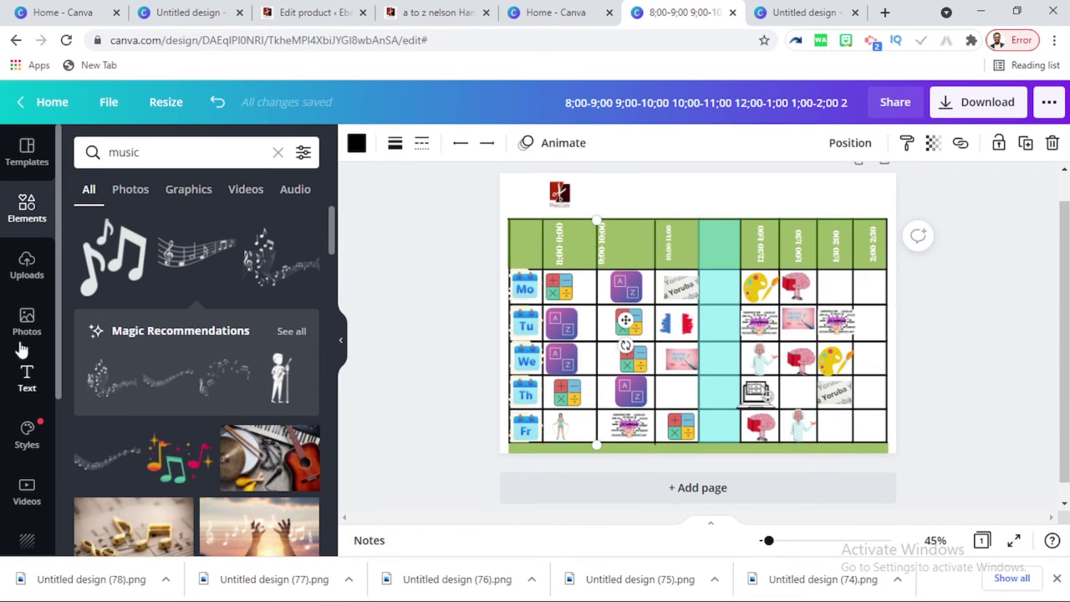
left_click_drag(604, 249, 630, 250)
Add a vertical LUNCH label and enlarge it to run down the turquoise break column.
key("ctrl+d")
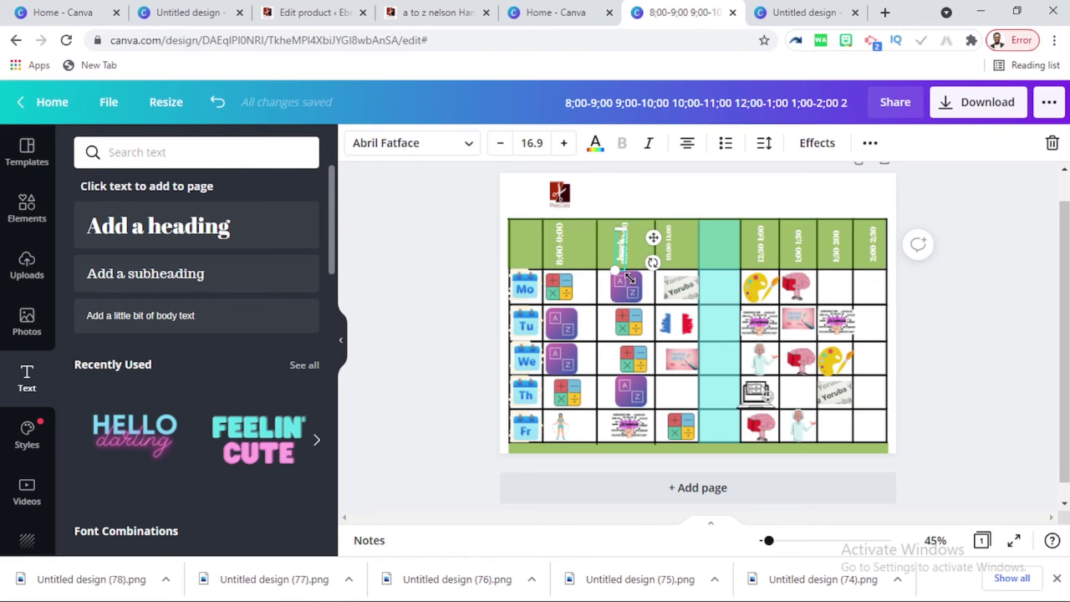
left_click_drag(642, 283, 739, 408)
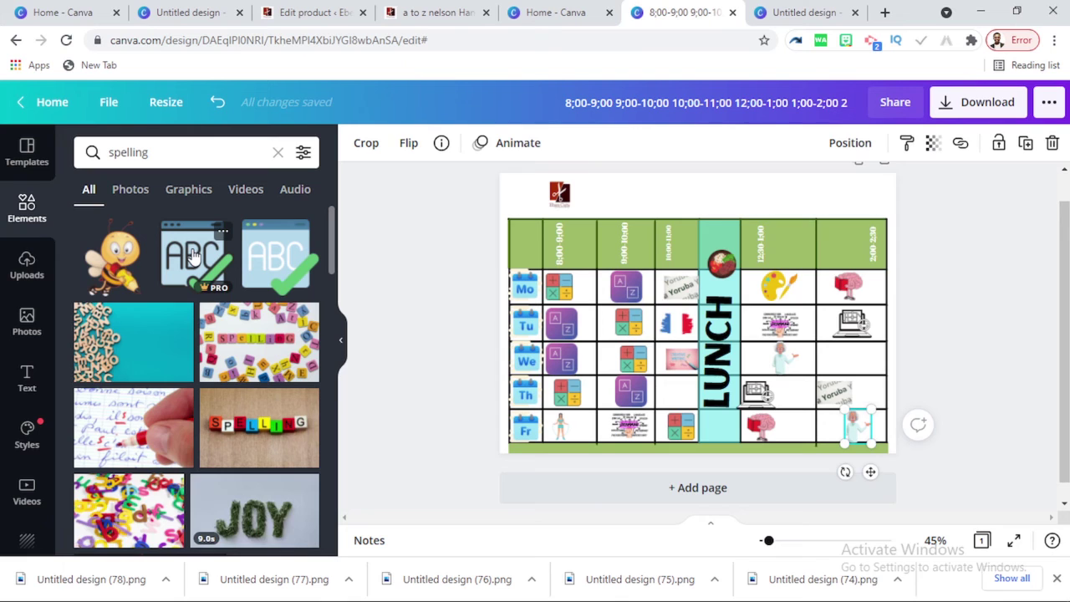
Place ABC check-mark icons at 10;00-11;00 Thursday and 2;00-2;30 Wednesday, and centre the Thursday and Friday icons at 12;30-1;00.
left_click_drag(192, 255, 688, 389)
key("ctrl+d")
left_click(950, 295)
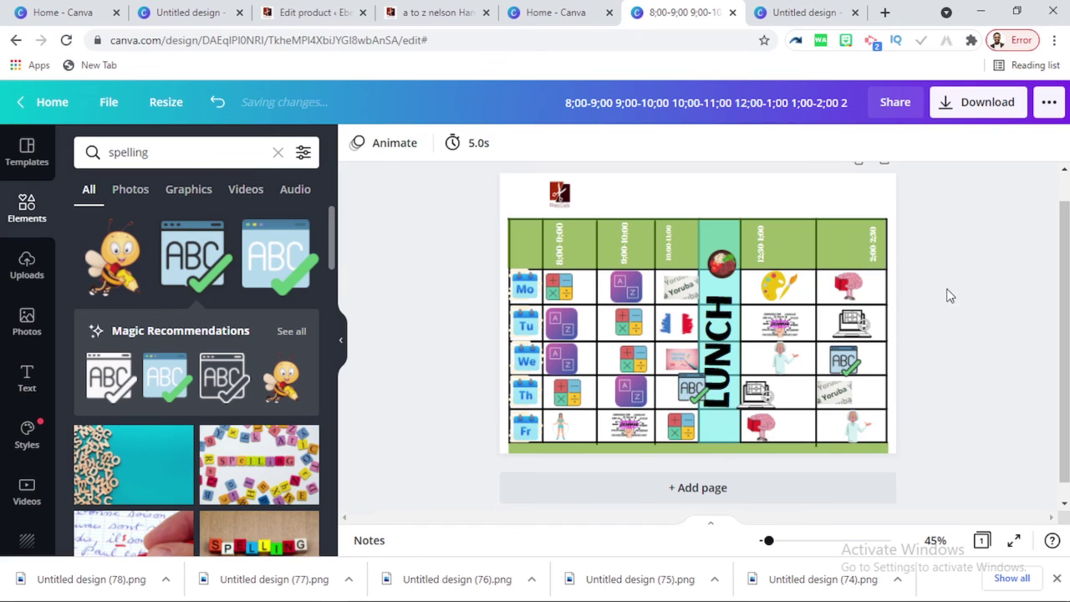
left_click_drag(756, 393, 784, 428)
left_click(979, 285)
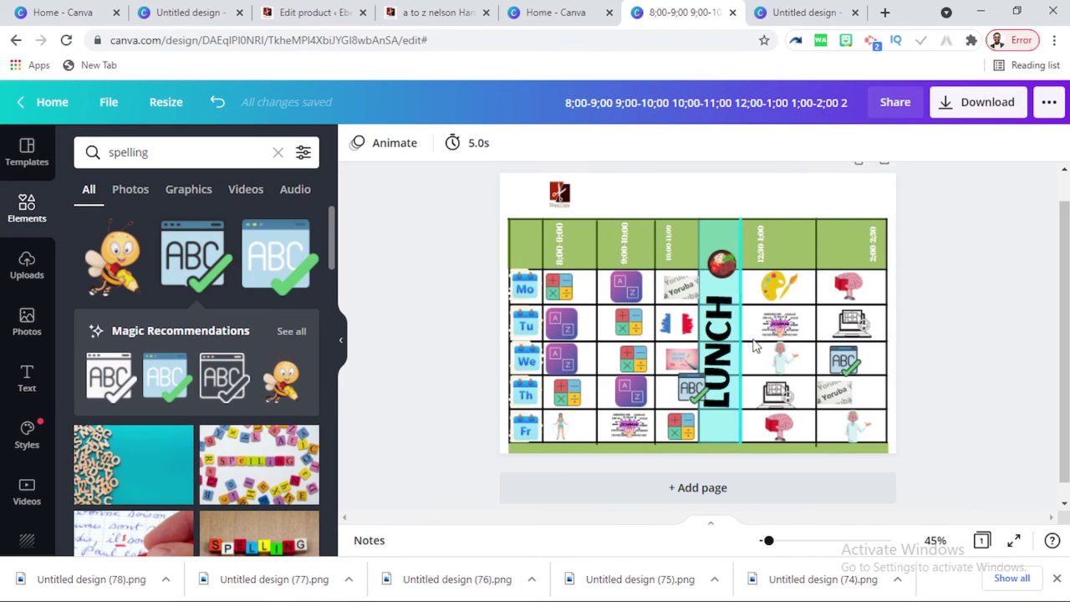
Duplicate the LUNCH text, rotate the copy to horizontal and move it above the table beside the logo.
left_click(721, 315)
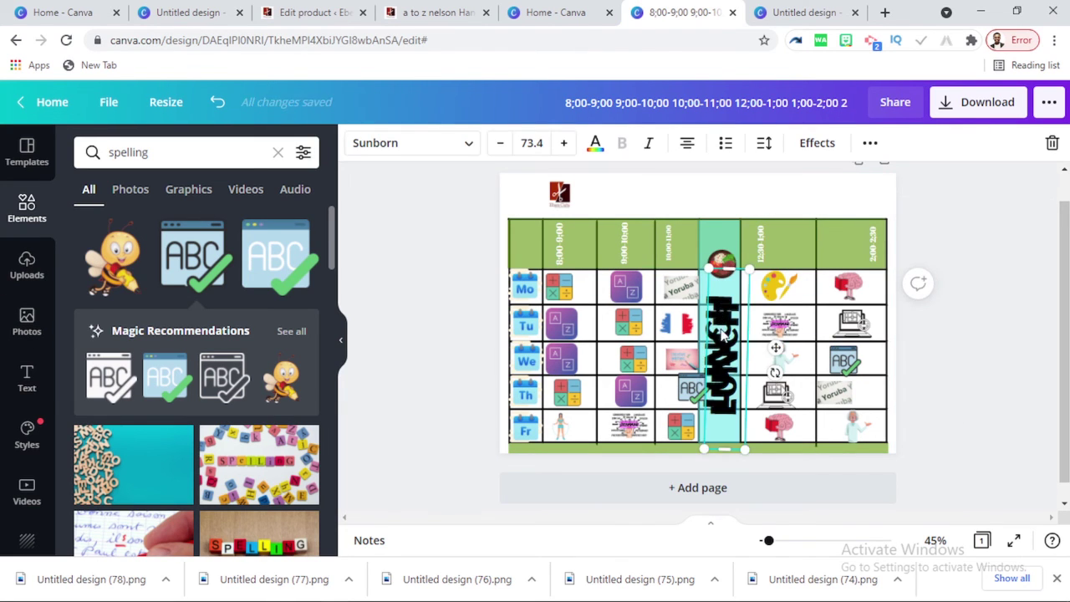
key("ctrl+d")
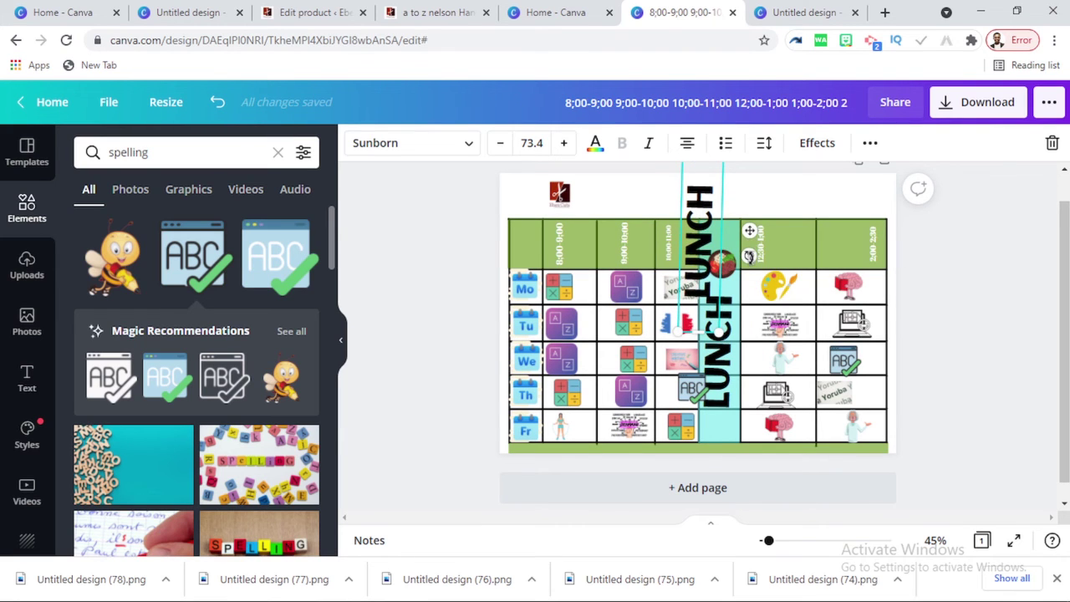
left_click_drag(749, 255, 716, 325)
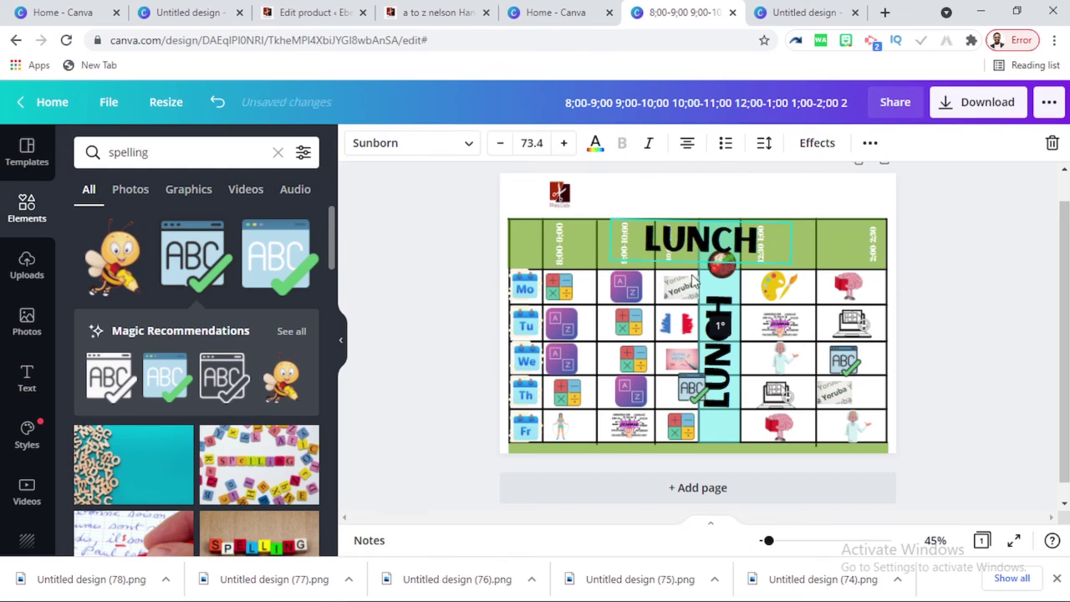
left_click_drag(706, 240, 712, 199)
Change the copied heading's text to "YEAR 5 USA" and adjust its text box to fit on one line above the table.
double_click(712, 198)
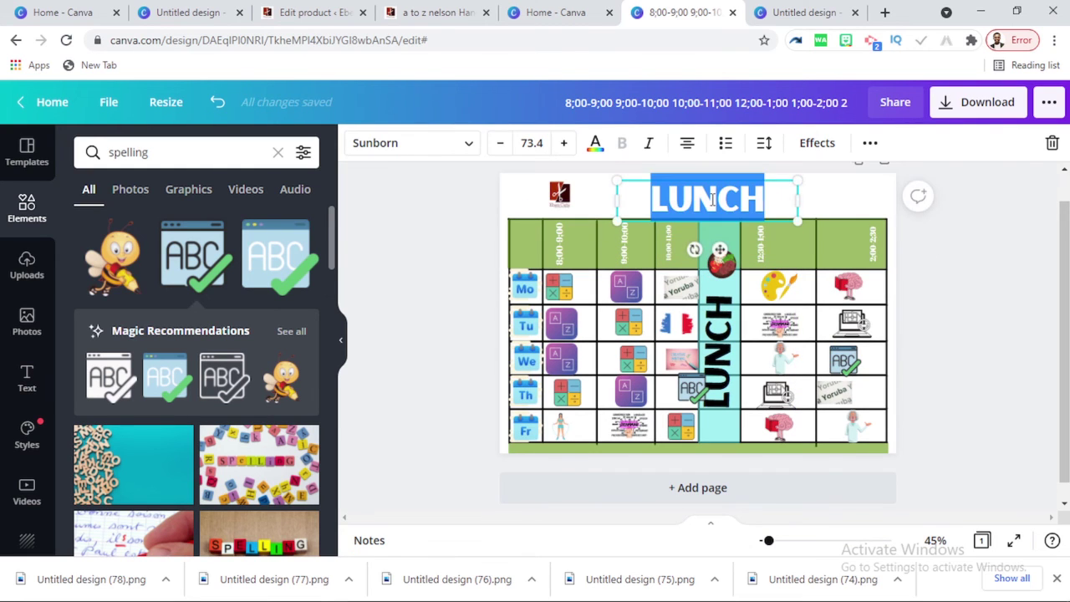
type("YEAR")
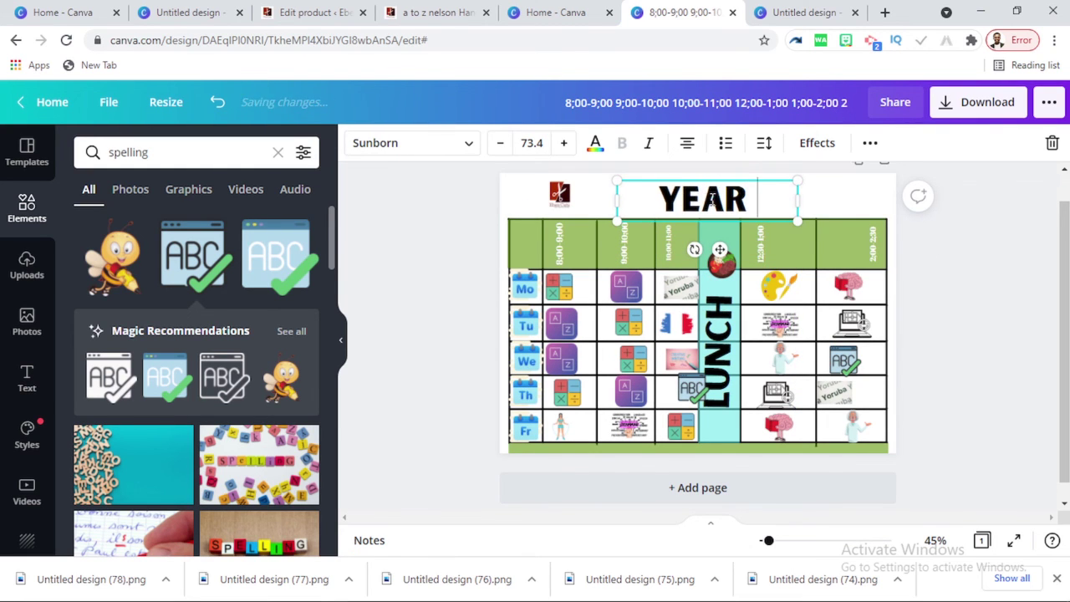
type(" 5")
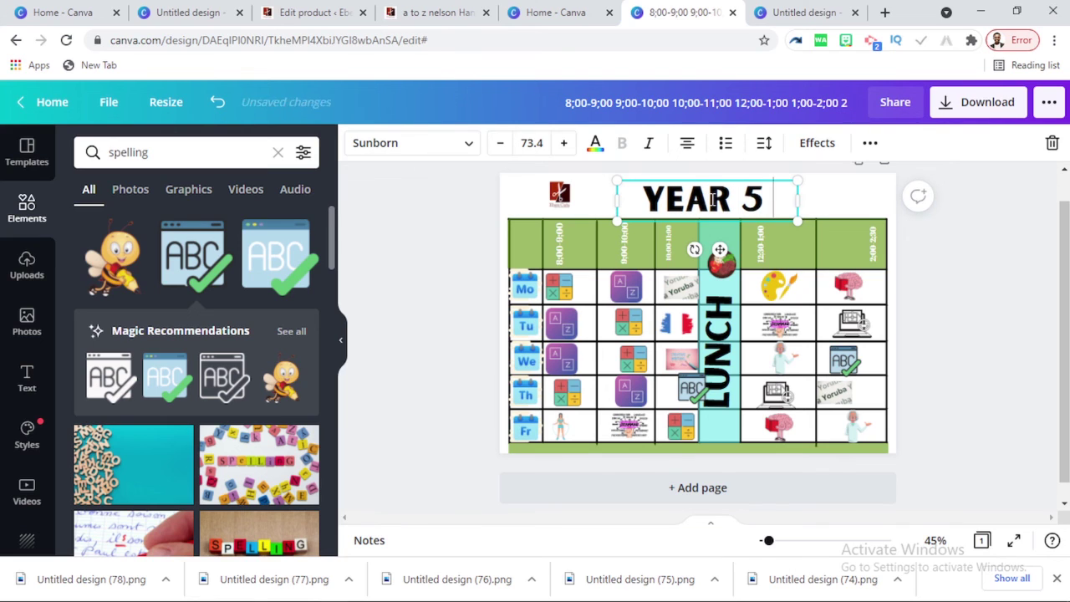
type(" US")
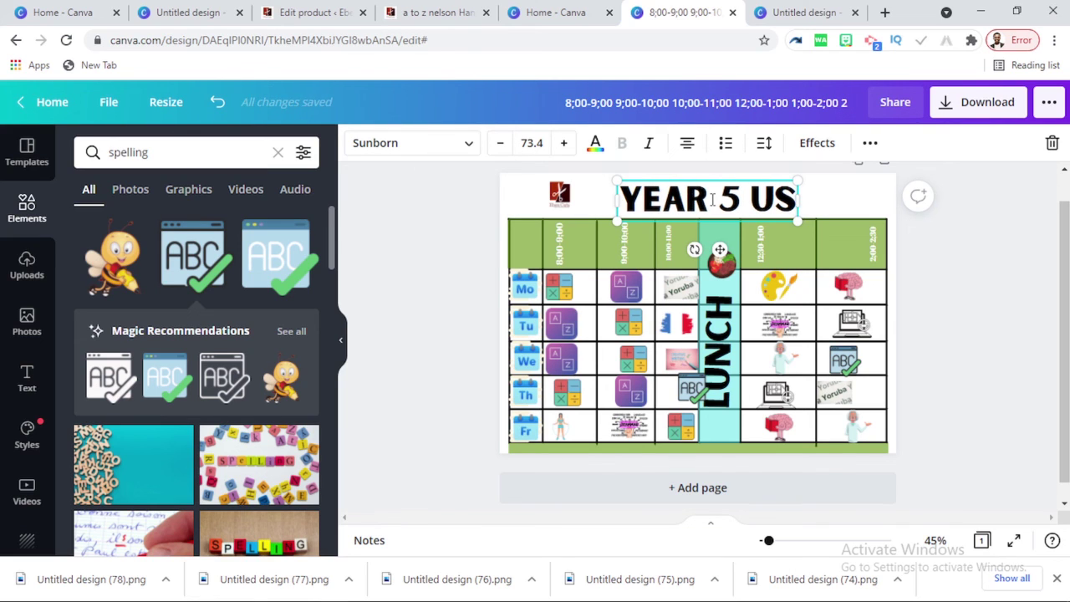
type("A")
left_click_drag(795, 224, 777, 209)
left_click(958, 227)
left_click(995, 288)
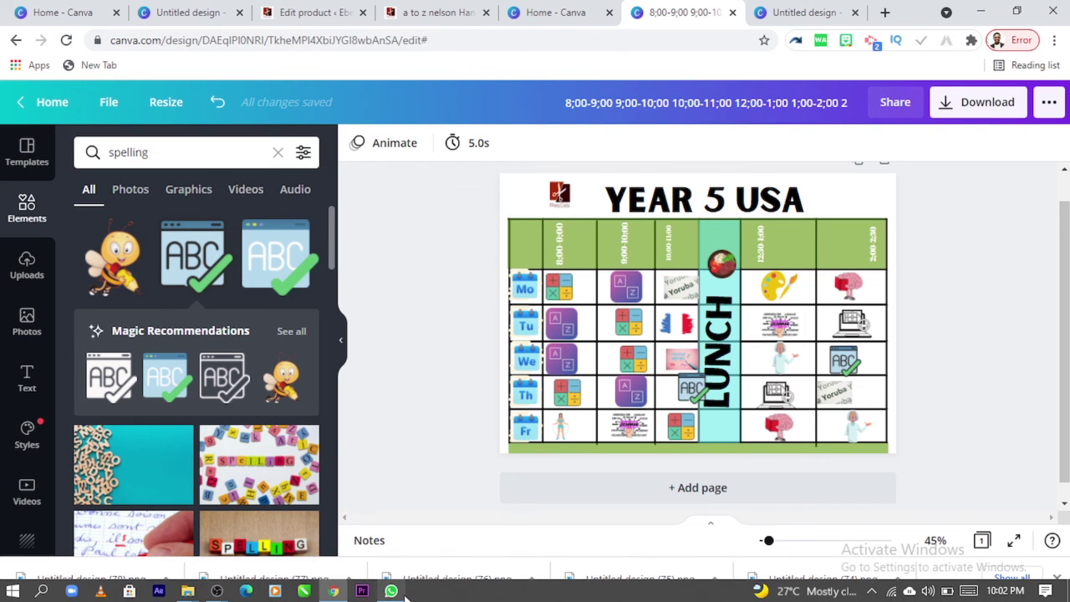
left_click(391, 591)
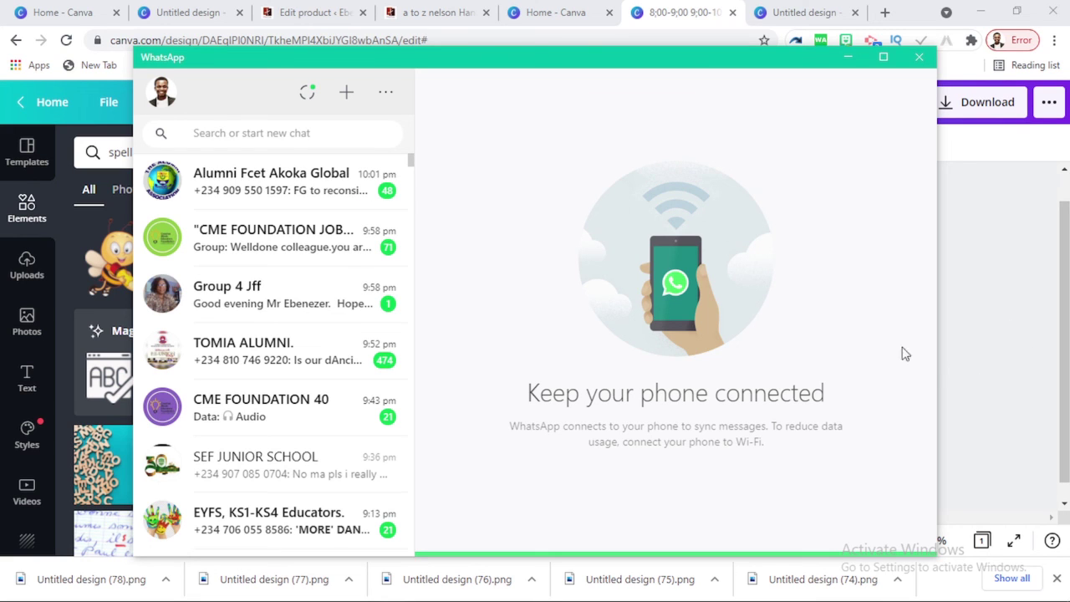
scroll(334, 435, "down", 15)
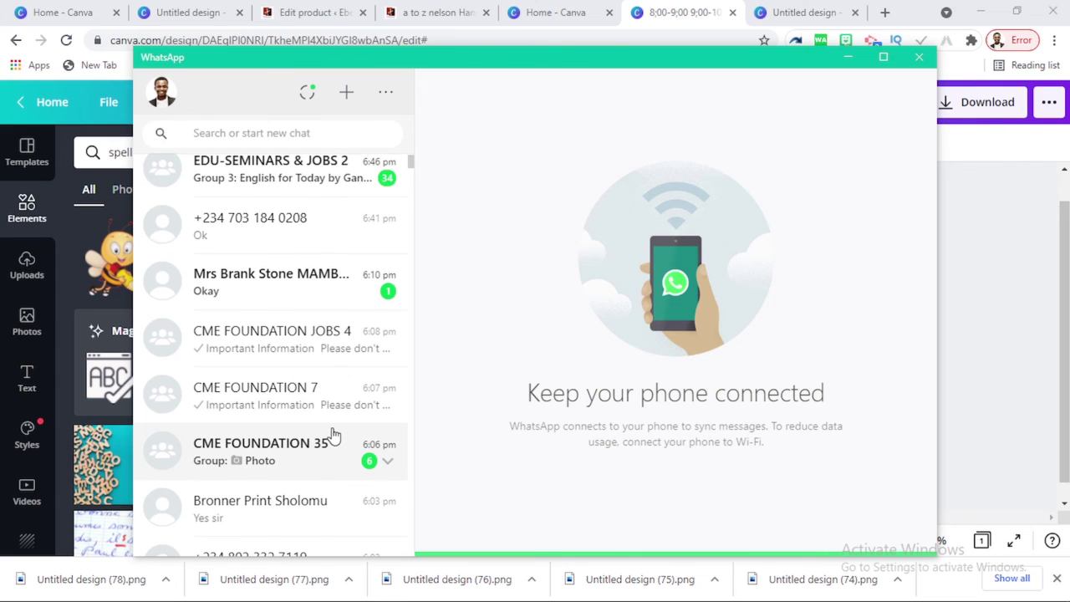
scroll(334, 433, "down", 4)
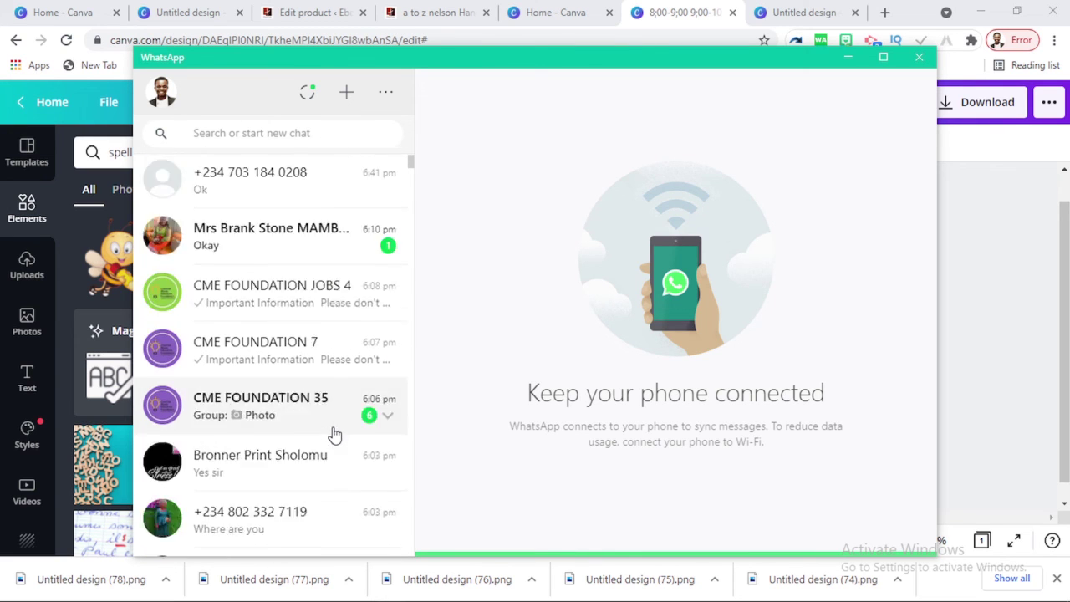
left_click(971, 244)
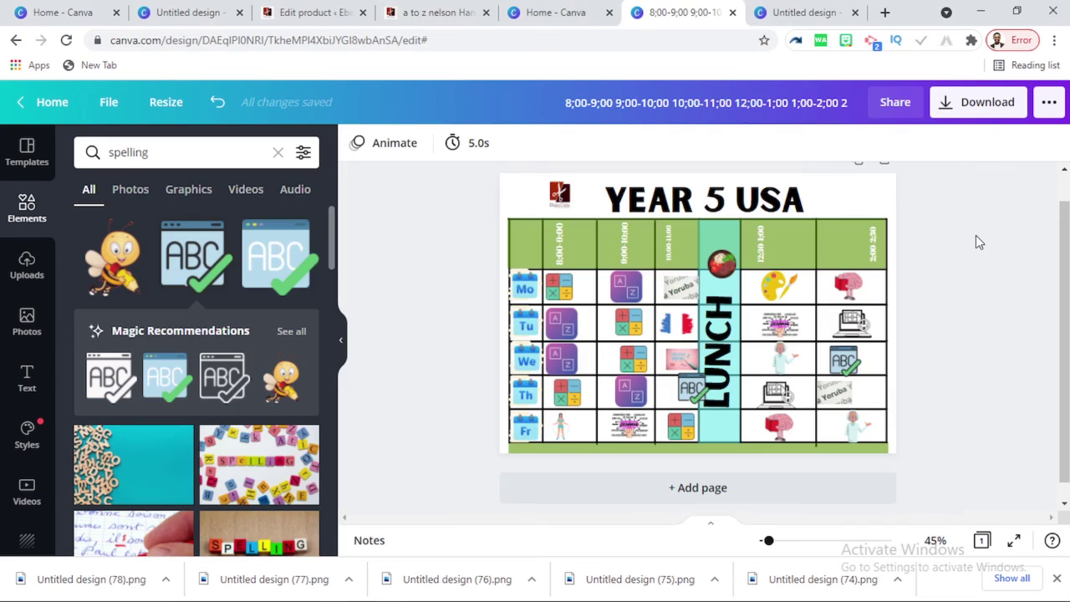
Download the timetable as a PNG at size 1, keeping the download settings saved.
left_click(995, 106)
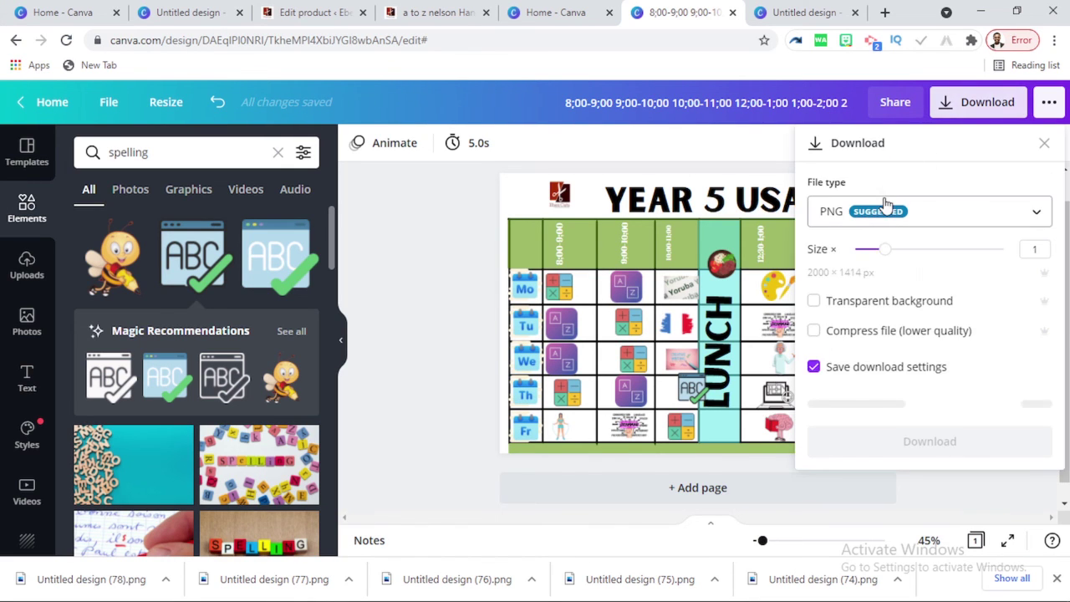
left_click(886, 207)
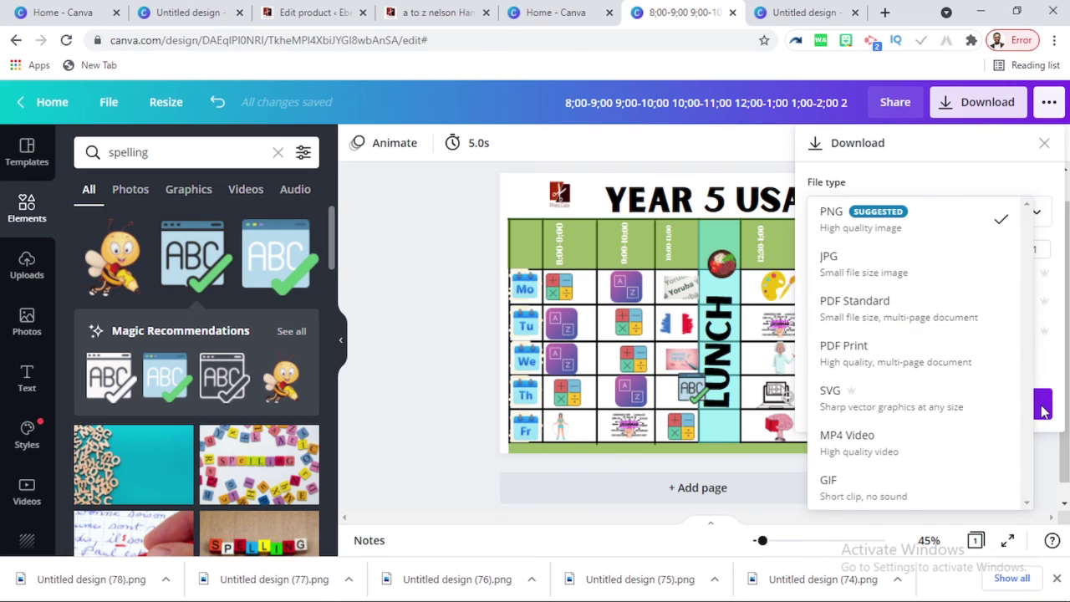
left_click(1051, 374)
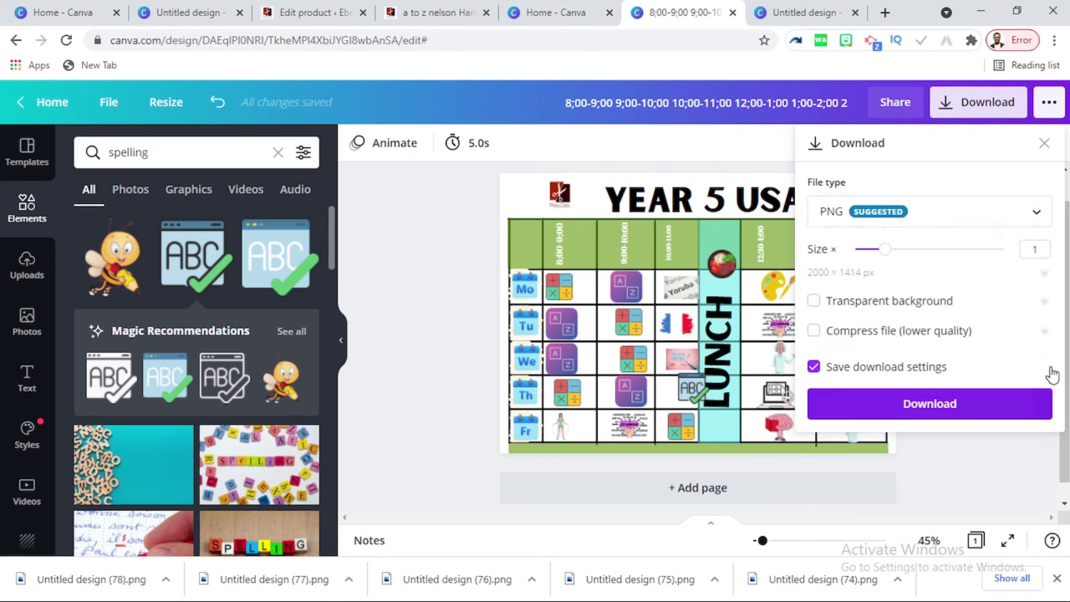
left_click(939, 404)
mouse_move(215, 592)
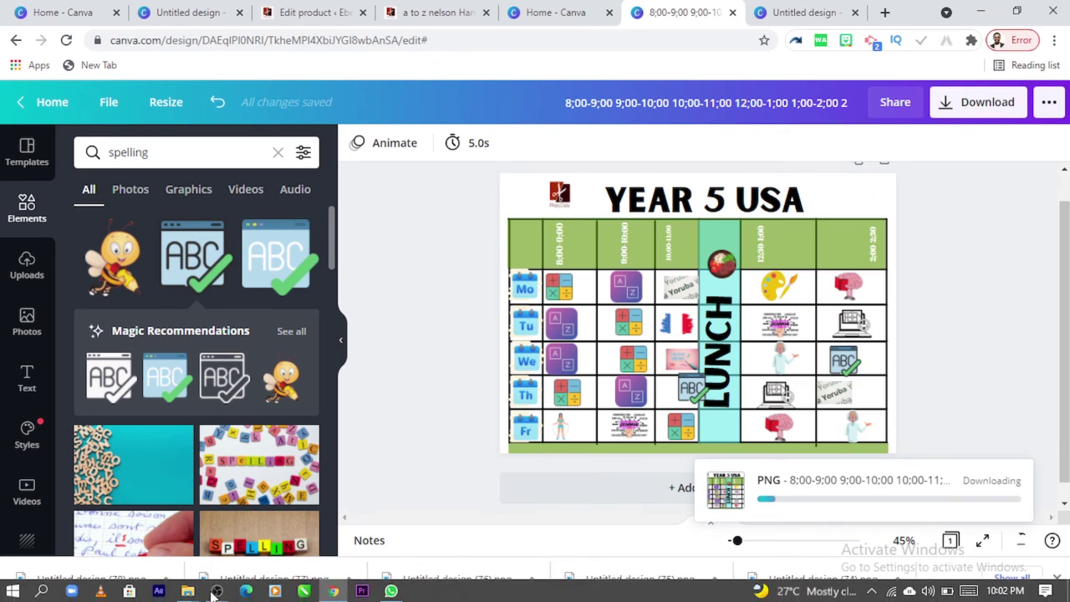
left_click(327, 507)
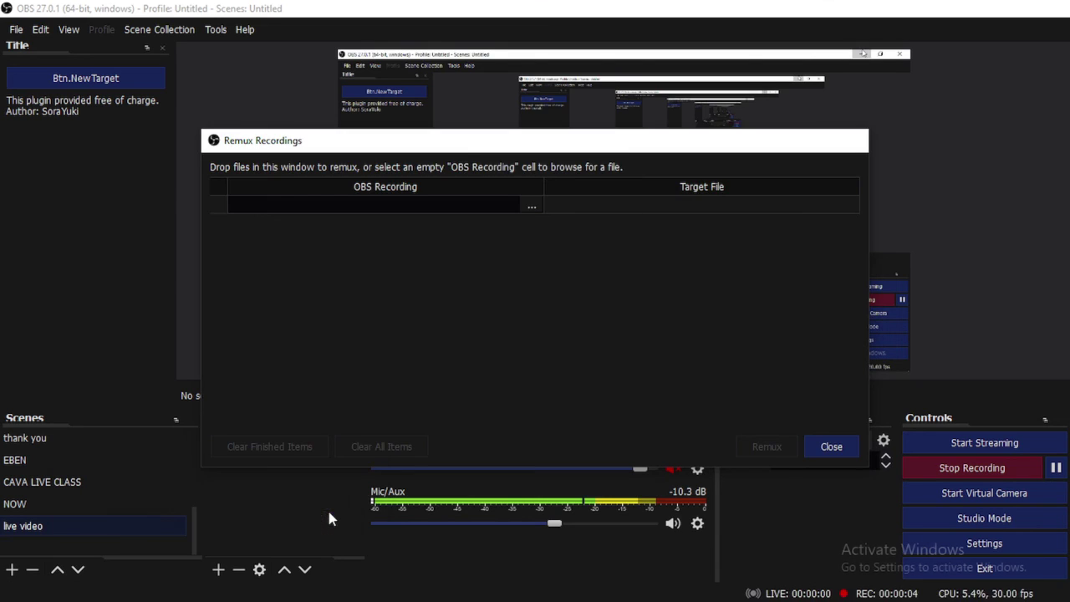